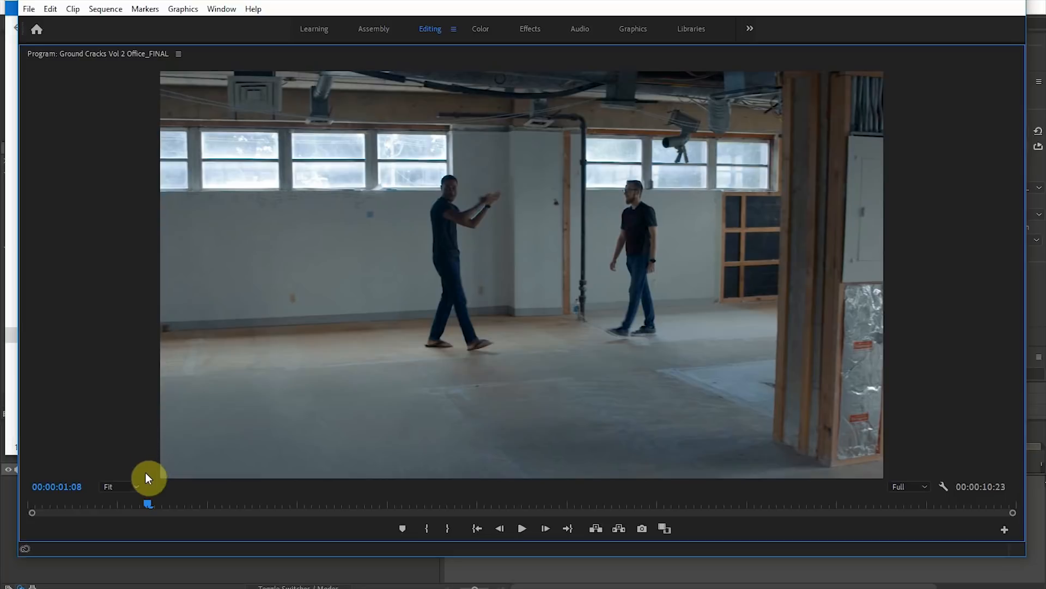
# Step: Review the finished ground-crack shot and browse the ActionVFX library for the Ground Cracks Vol. 2 elements
pyautogui.moveTo(152, 505); pyautogui.dragTo(803, 489)
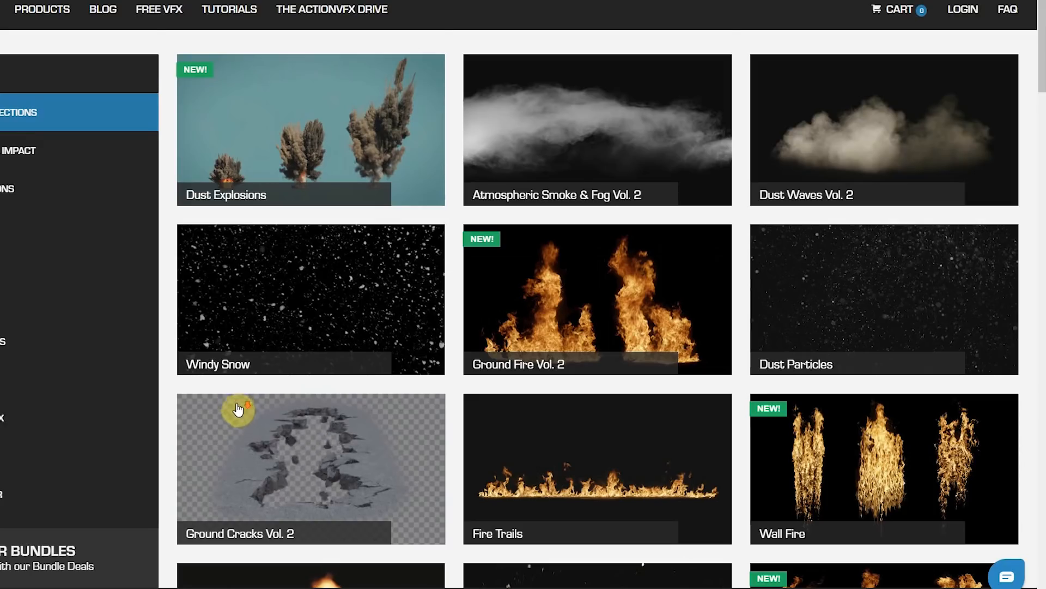
pyautogui.scroll(-2, 238, 409)
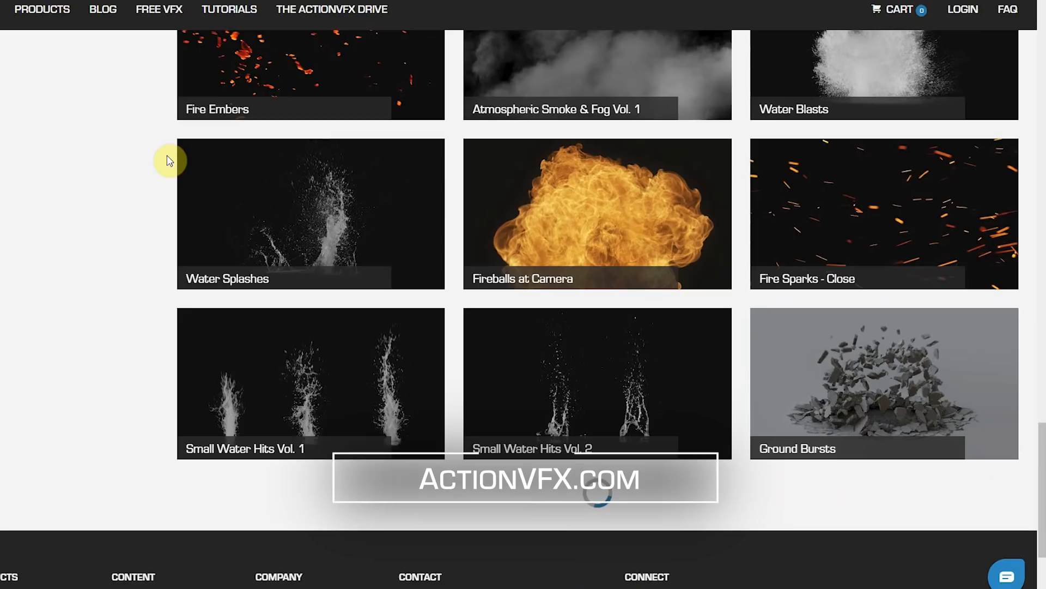
pyautogui.scroll(20, 170, 161)
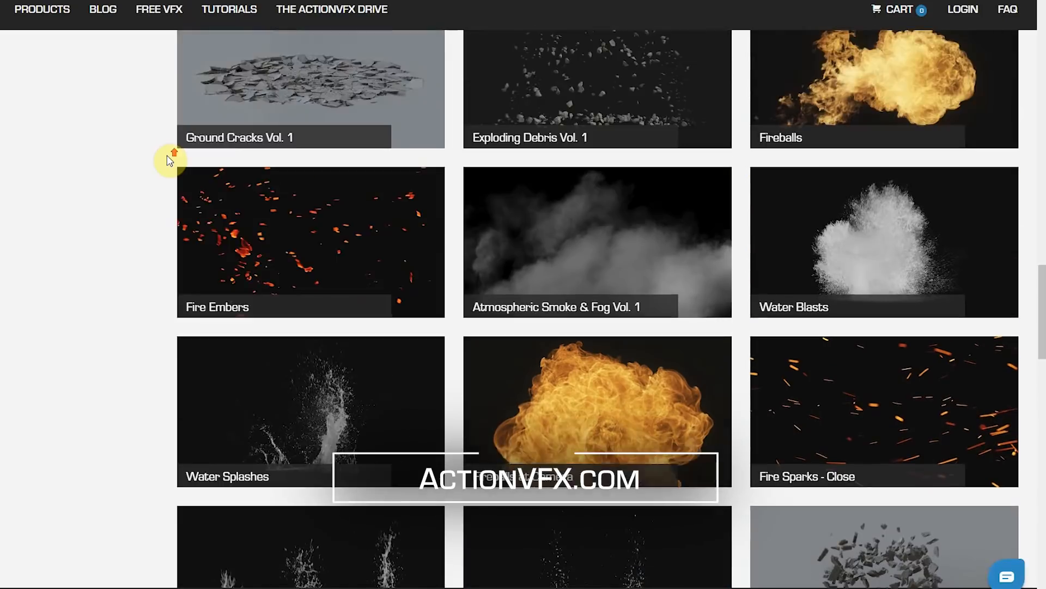
pyautogui.scroll(5, 170, 160)
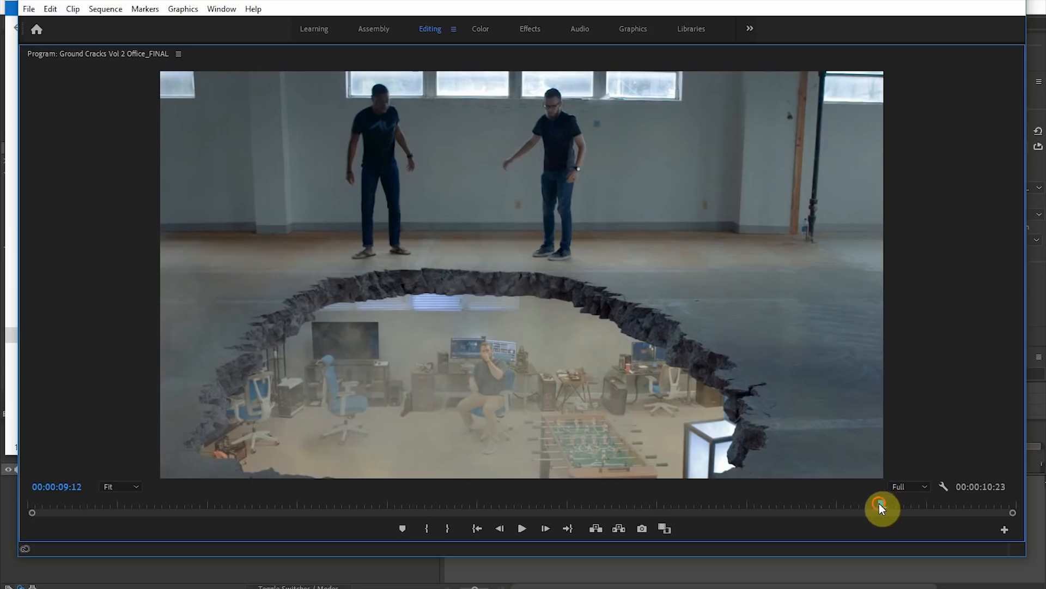
pyautogui.moveTo(879, 502); pyautogui.dragTo(524, 512)
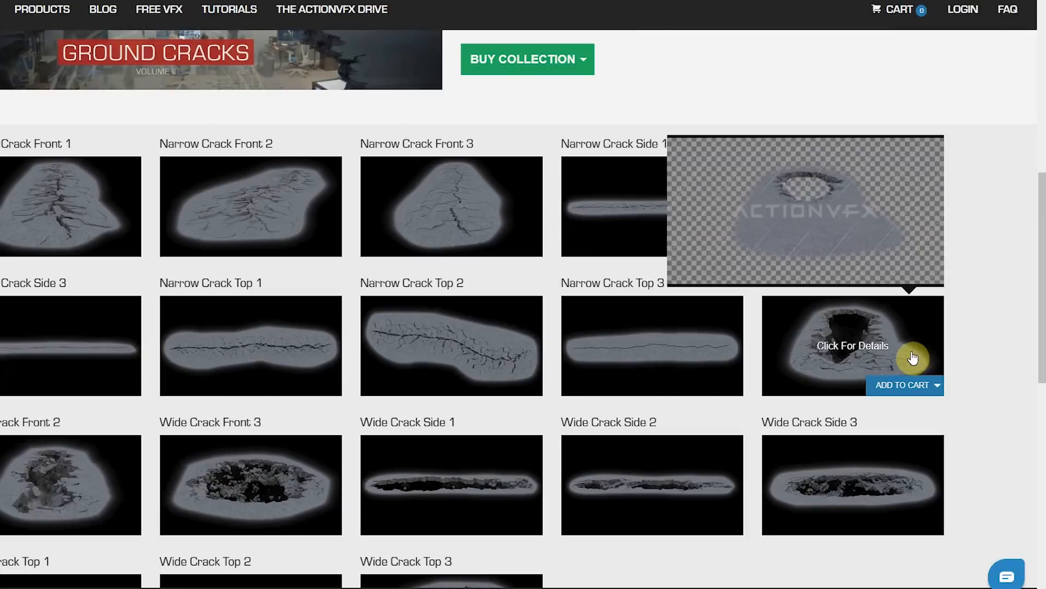
pyautogui.moveTo(254, 506)
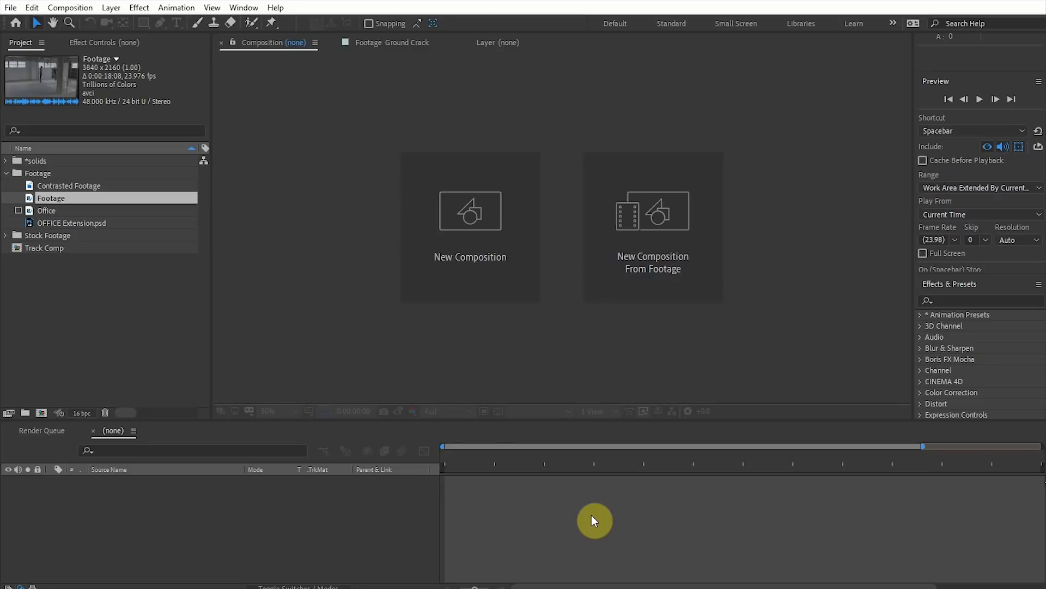
# Step: Open the Footage clip in After Effects, create a new composition from it and scrub through the shot
pyautogui.doubleClick(61, 196)
pyautogui.click(348, 381)
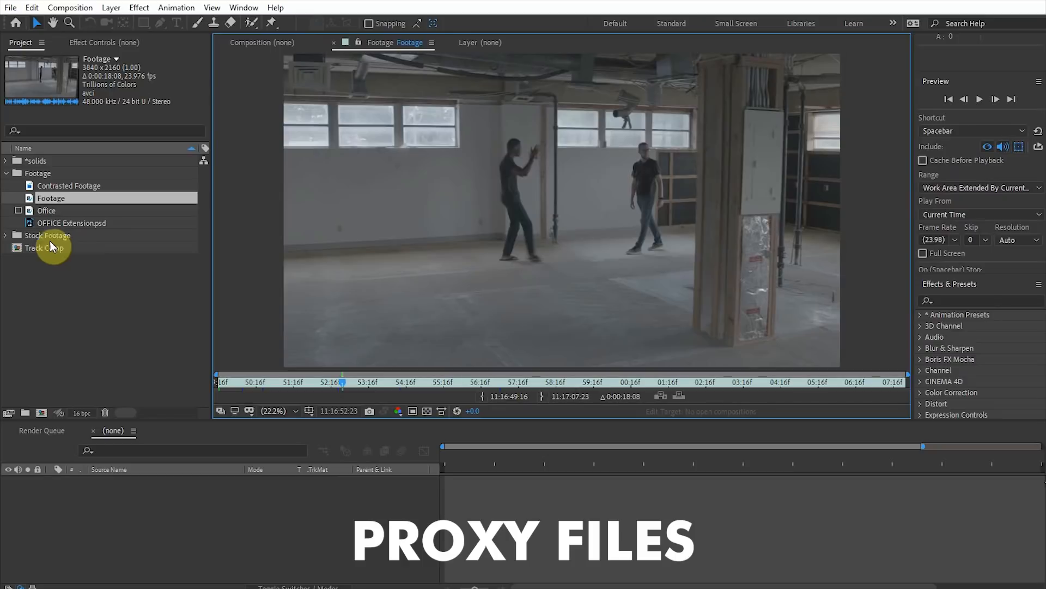
pyautogui.moveTo(64, 201); pyautogui.dragTo(42, 415)
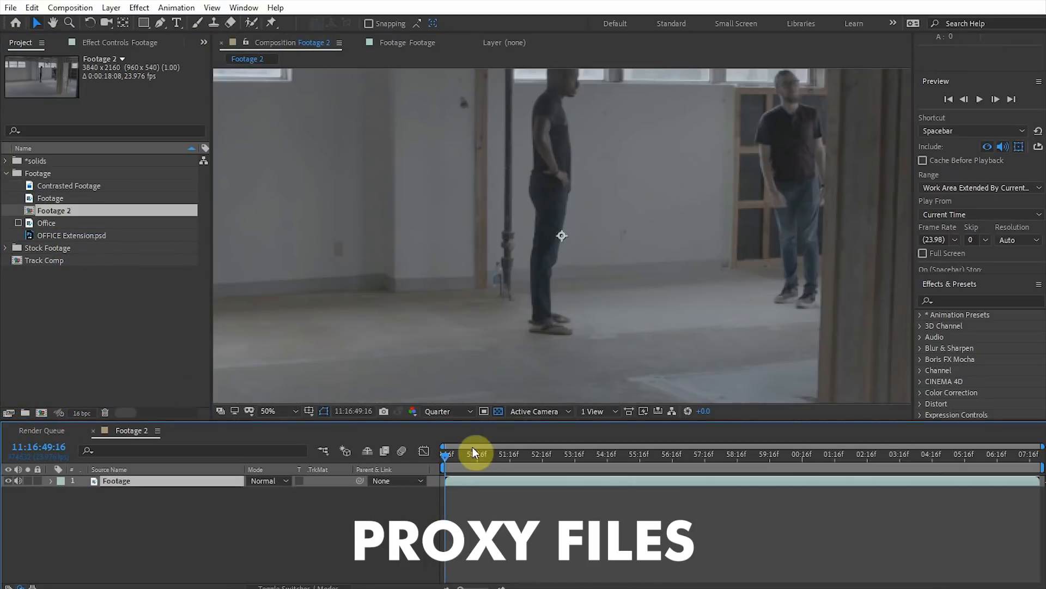
pyautogui.scroll(-2, 516, 278)
pyautogui.moveTo(558, 458); pyautogui.dragTo(682, 445)
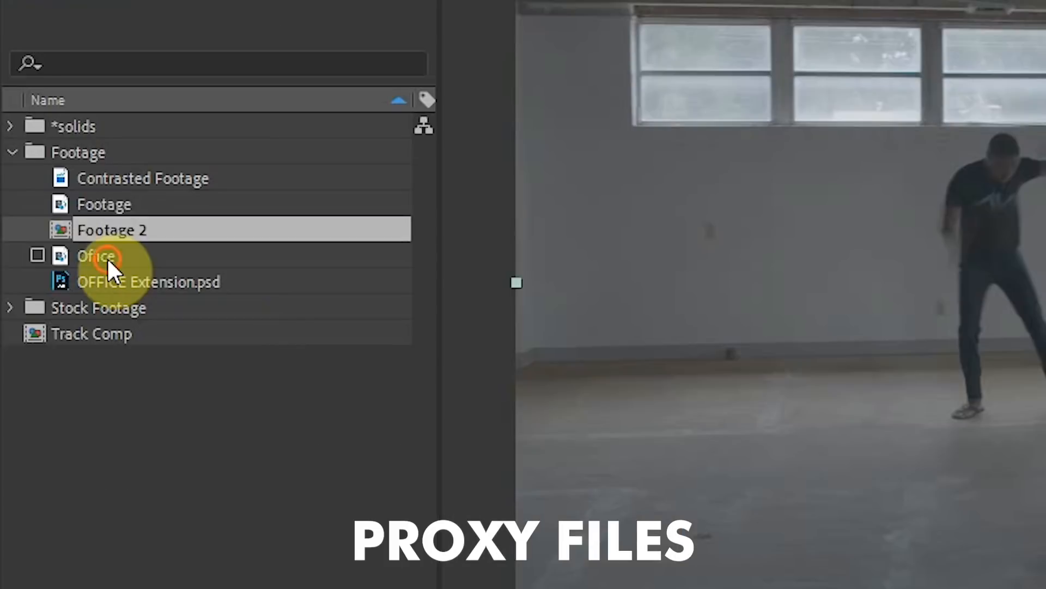
# Step: Toggle the Office clip's proxy on and off and scrub the Footage 2 composition
pyautogui.click(38, 223)
pyautogui.click(38, 256)
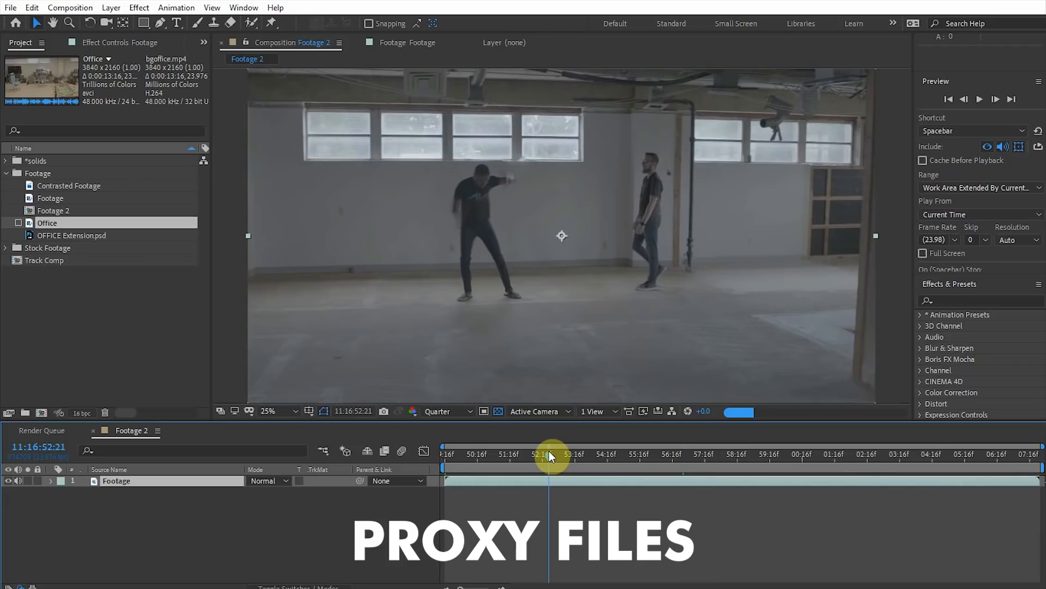
pyautogui.moveTo(549, 451); pyautogui.dragTo(553, 452)
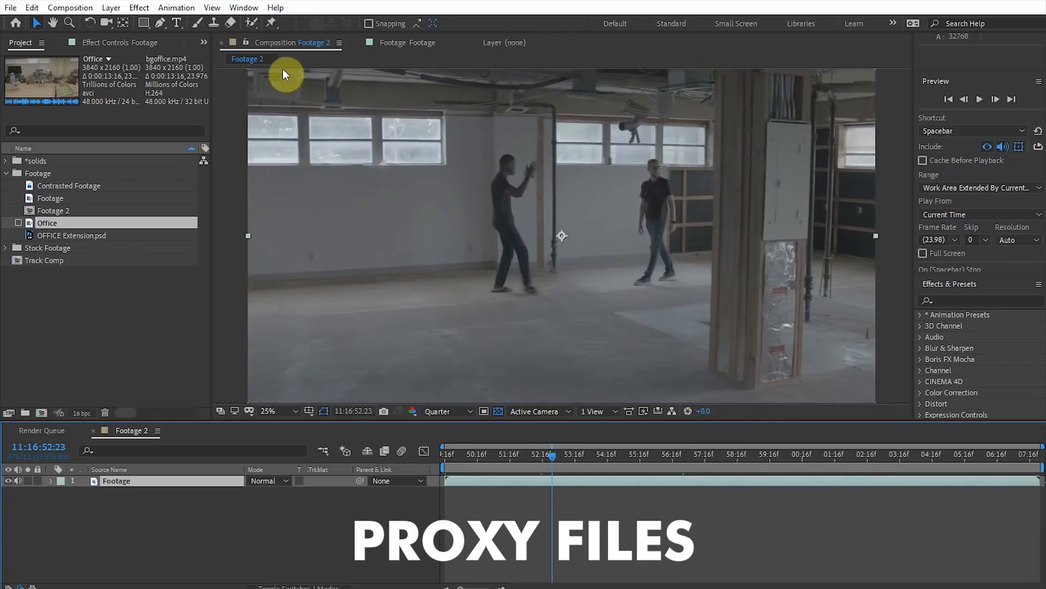
pyautogui.click(74, 8)
pyautogui.click(118, 118)
# Step: Set lowquality.mp4 from the BG Plates folder as the proxy file for the Footage clip
pyautogui.click(55, 196)
pyautogui.rightClick(54, 195)
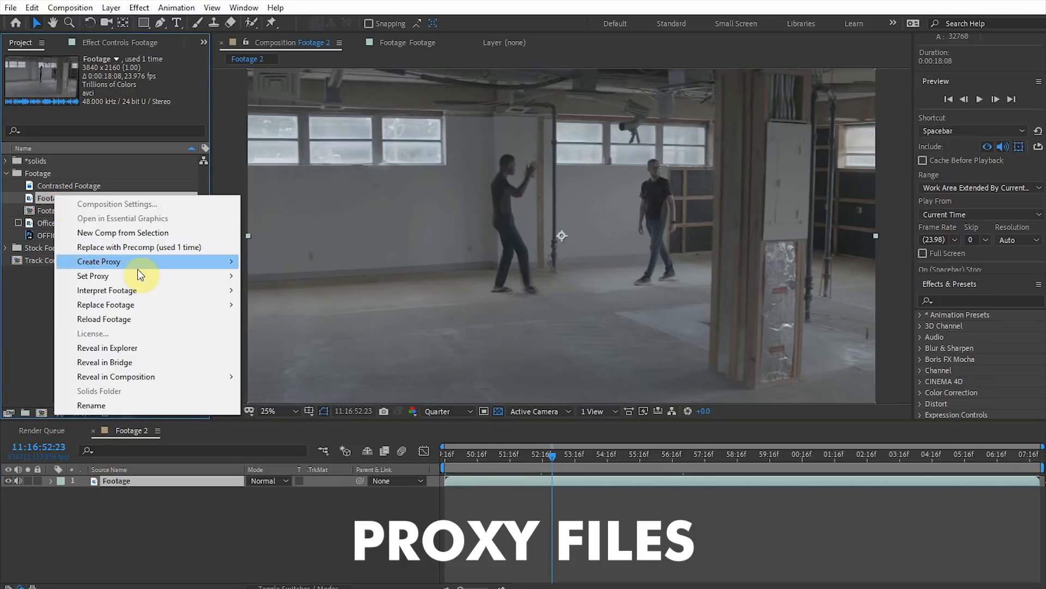
pyautogui.moveTo(203, 278)
pyautogui.click(267, 276)
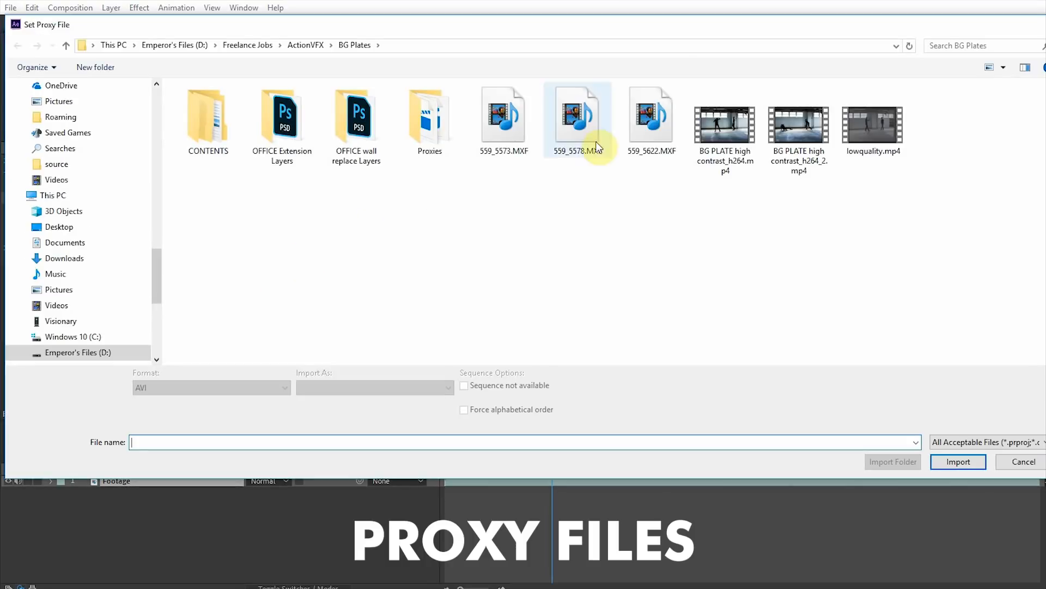
pyautogui.click(875, 132)
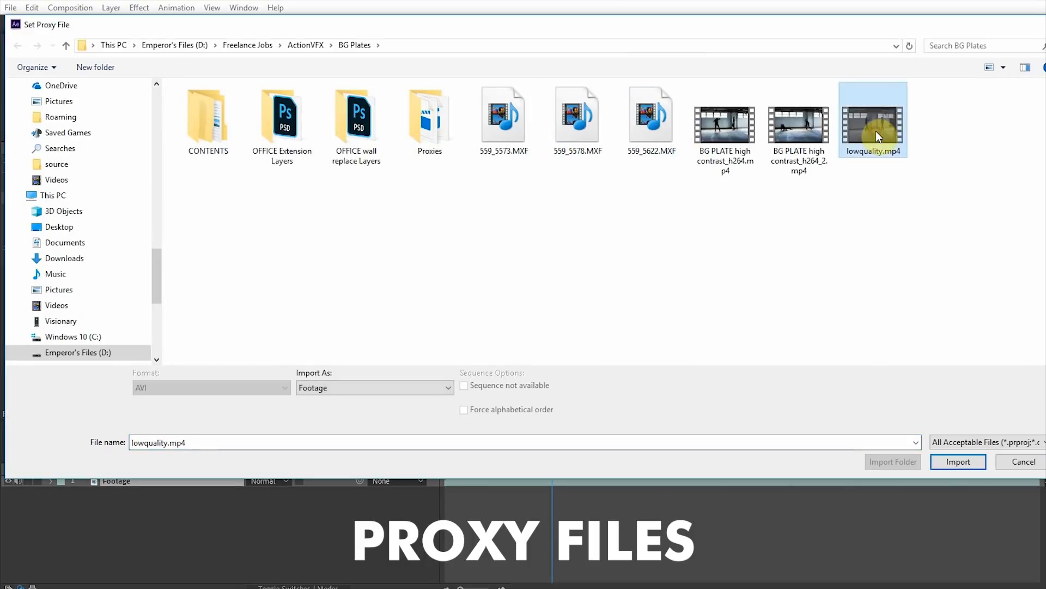
pyautogui.click(964, 461)
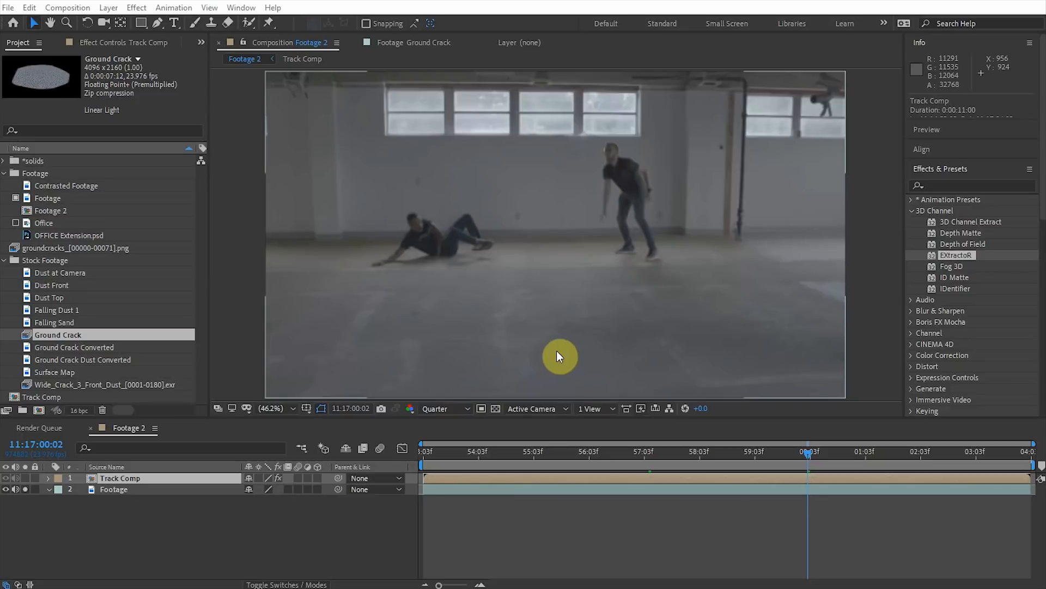
# Step: Bring up the Tracker controls for Track Comp and look over the tracking commands, including Track in Boris FX Mocha
pyautogui.moveTo(736, 458); pyautogui.dragTo(760, 451)
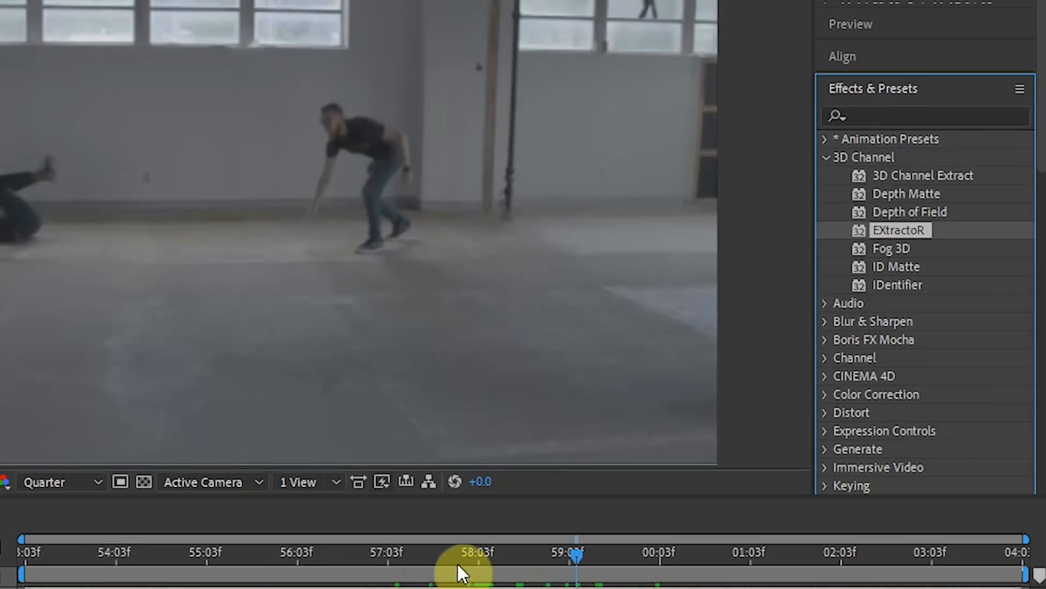
pyautogui.click(703, 452)
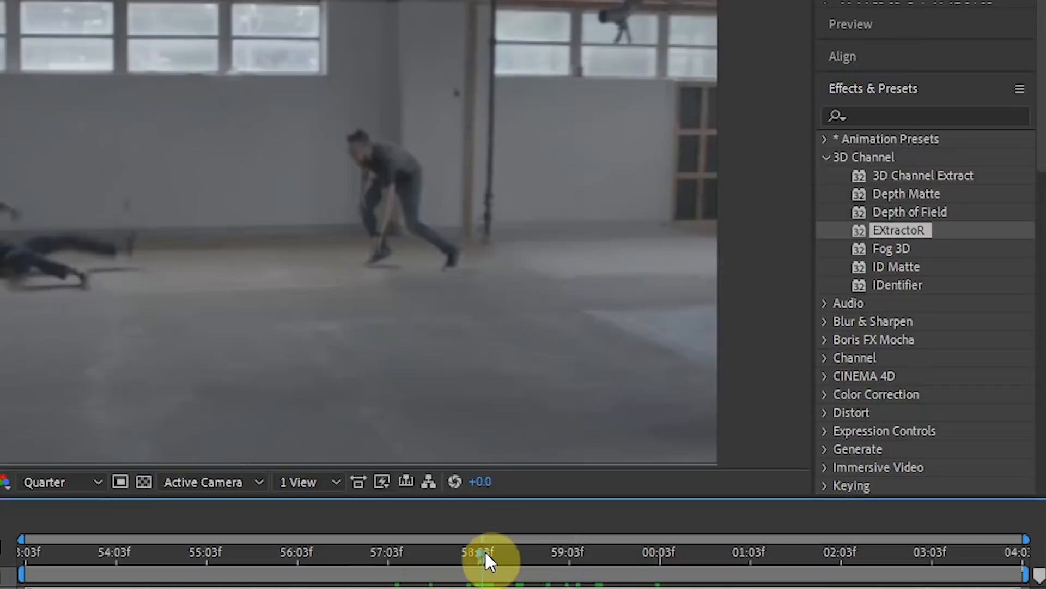
pyautogui.click(885, 89)
pyautogui.click(857, 184)
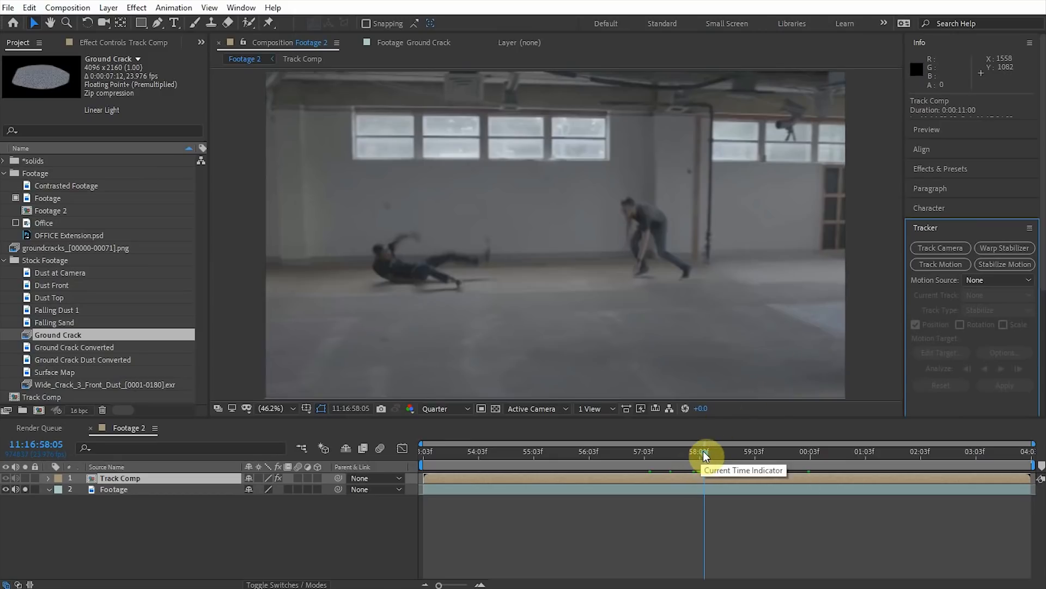
pyautogui.click(174, 7)
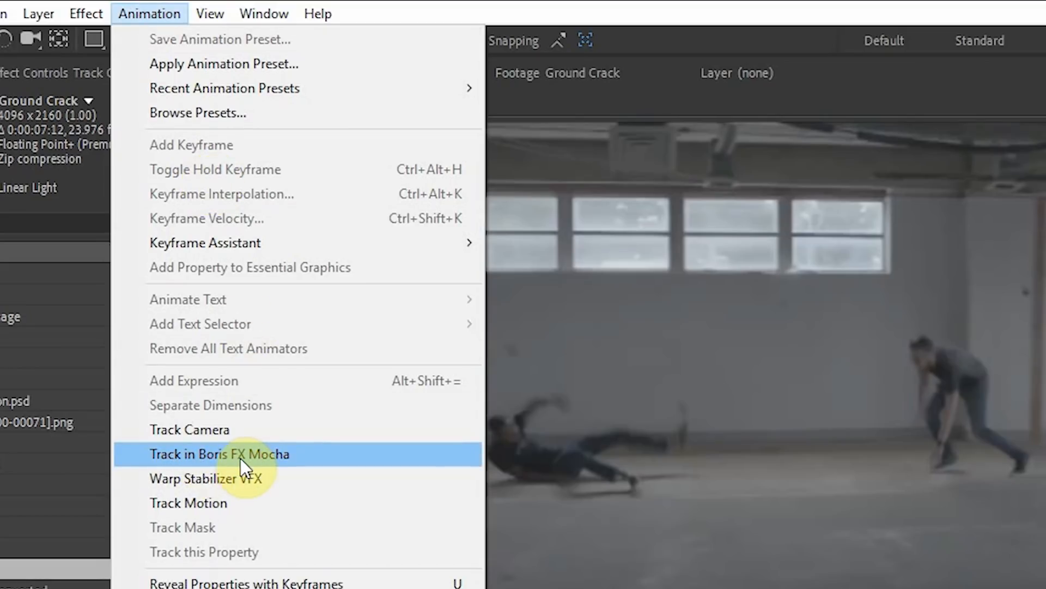
pyautogui.click(705, 491)
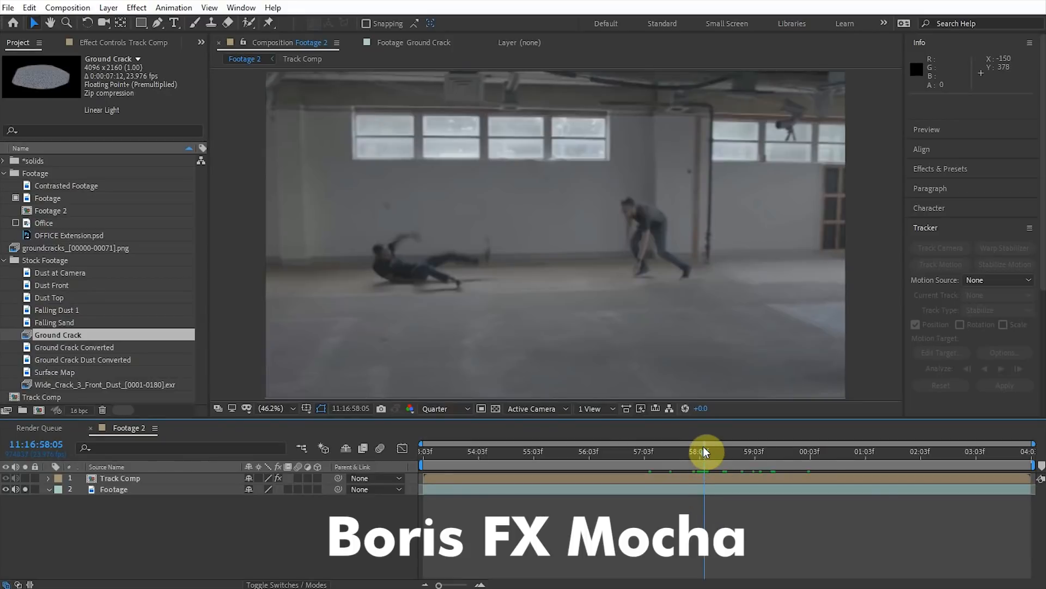
# Step: Scrub the Footage 2 composition around the moment the man falls to examine the movement in the shot
pyautogui.moveTo(705, 452); pyautogui.dragTo(727, 449)
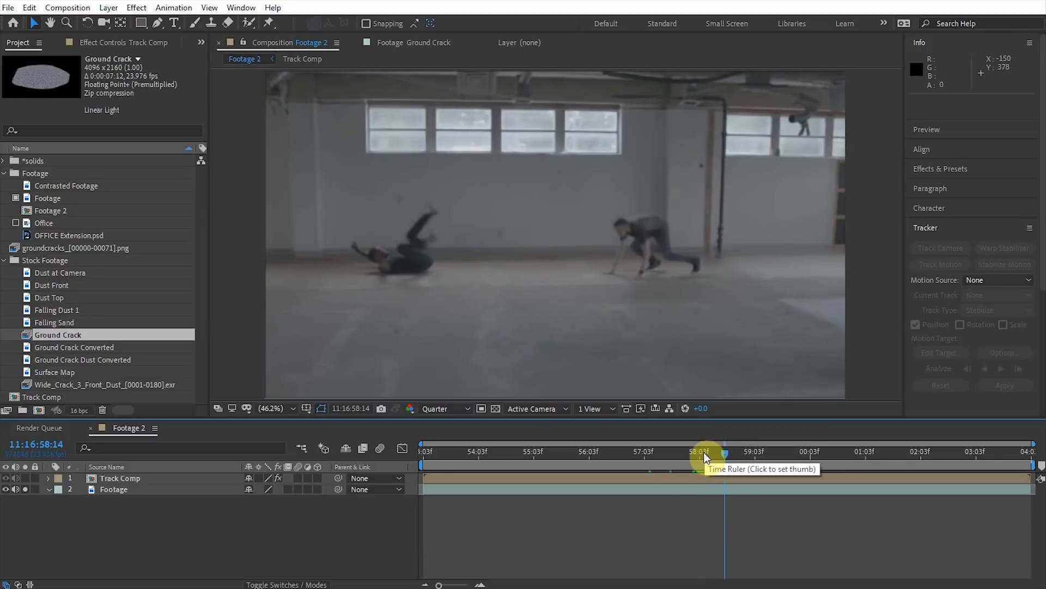
pyautogui.moveTo(718, 446); pyautogui.dragTo(741, 451)
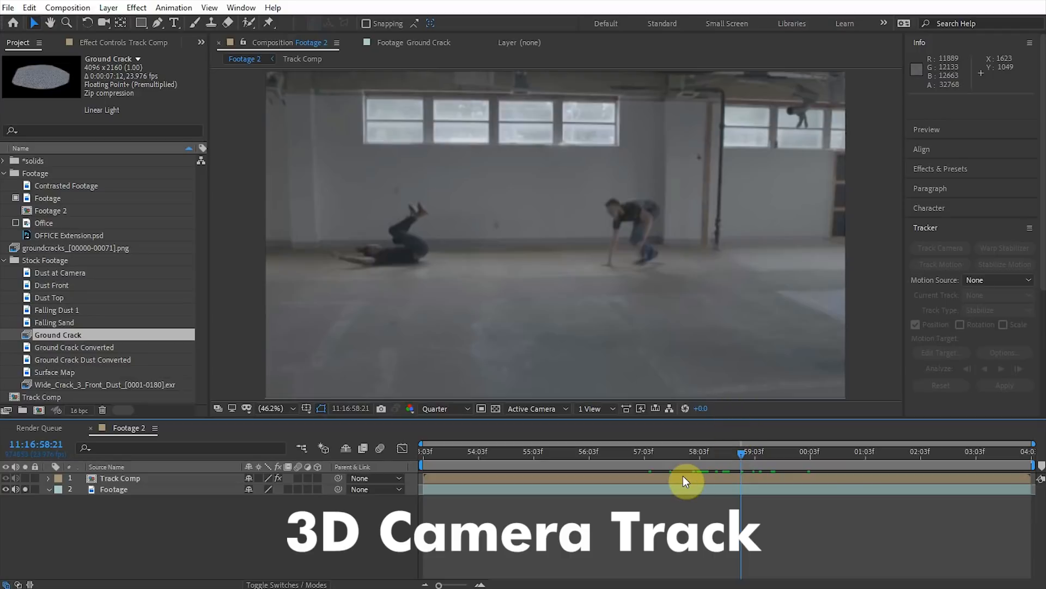
pyautogui.click(707, 451)
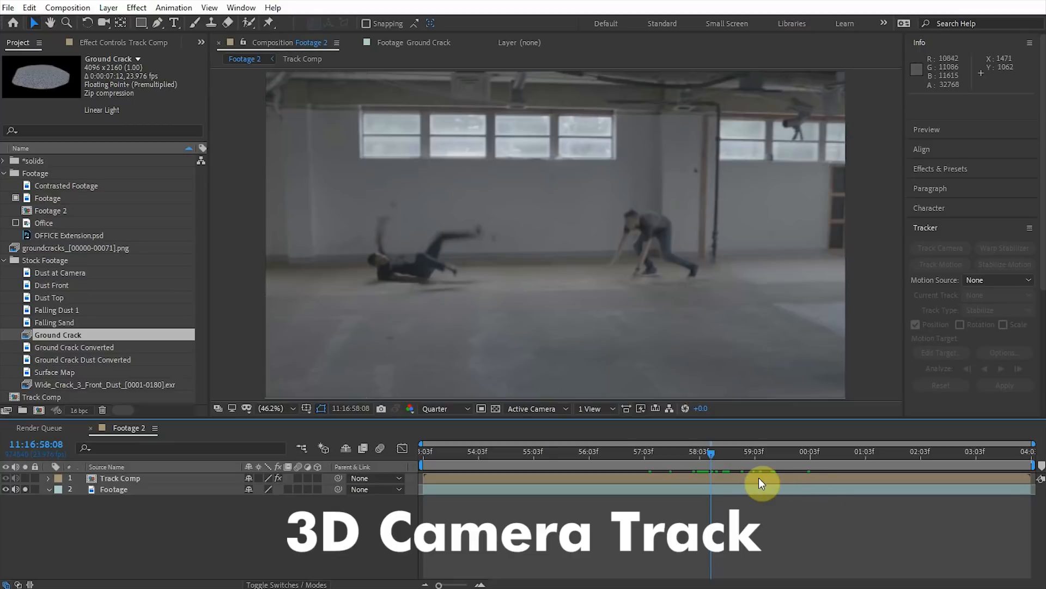
pyautogui.press('pageup')
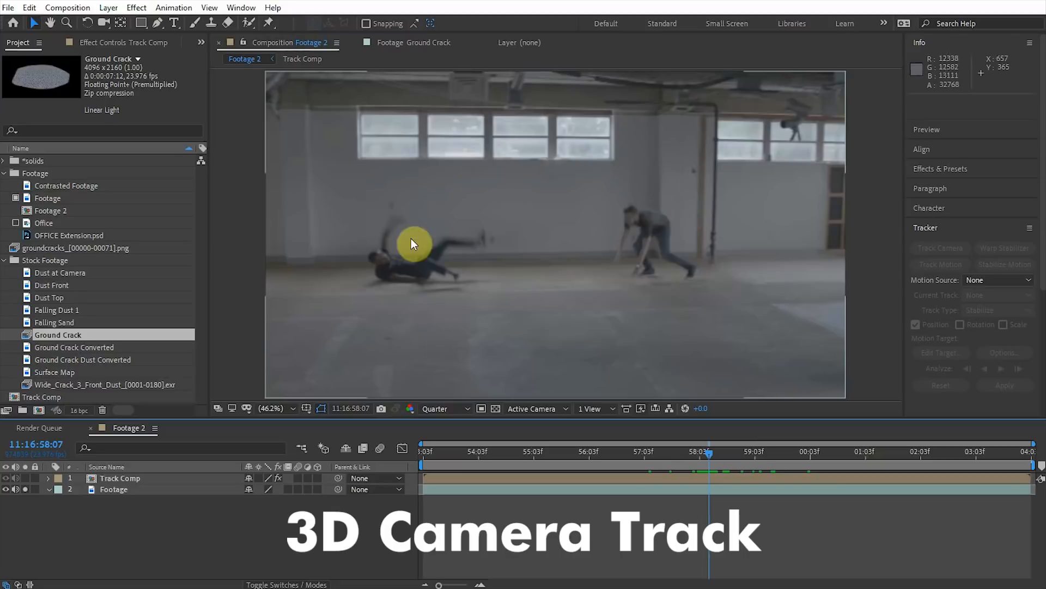
# Step: Solo the Track Comp layer instead of Footage and move the current time to 11:16:57:15
pyautogui.click(26, 489)
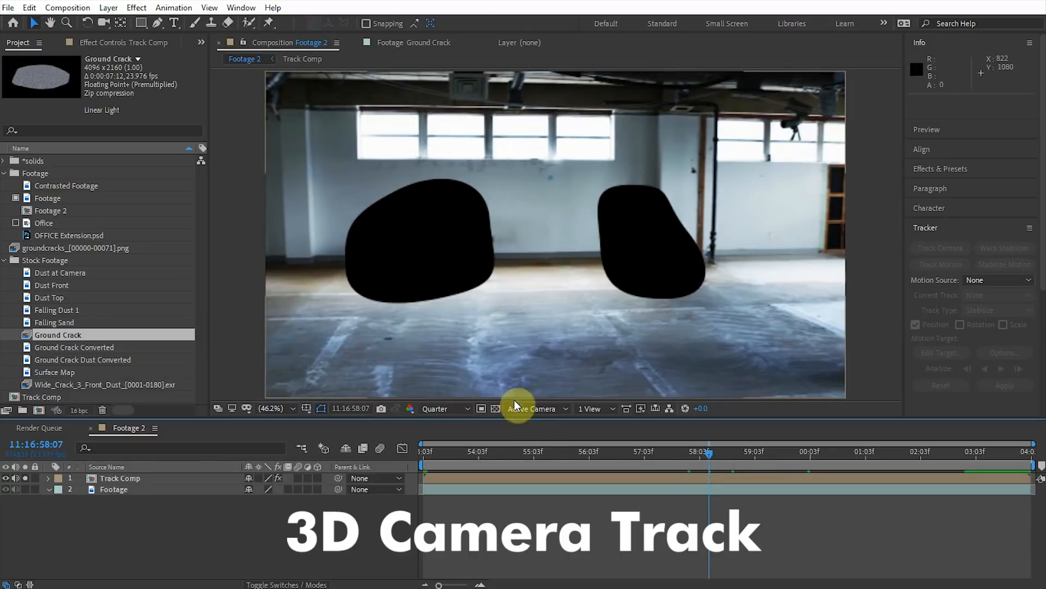
pyautogui.click(495, 408)
pyautogui.click(495, 409)
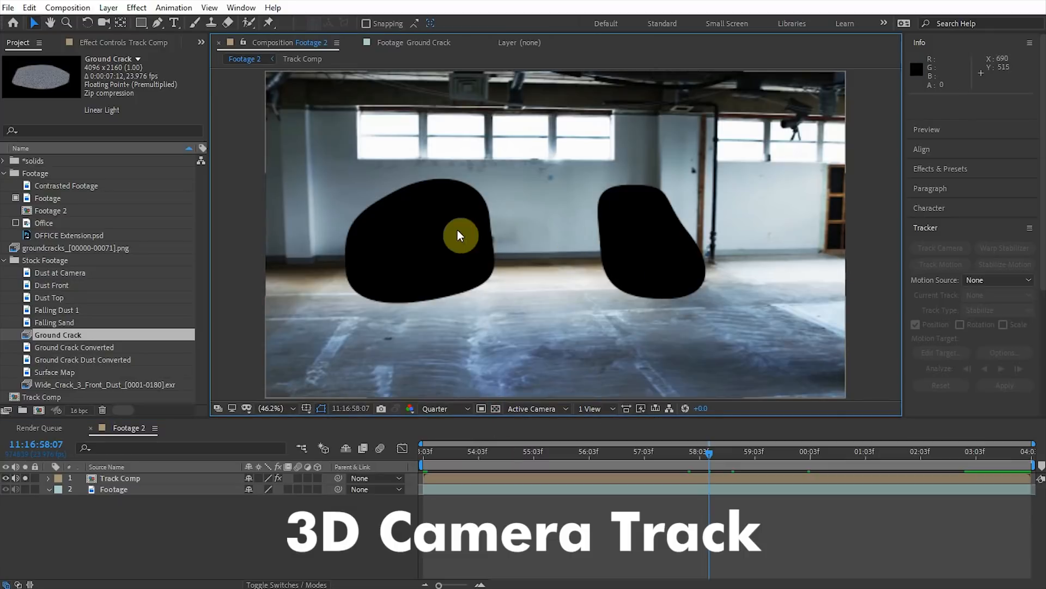
pyautogui.moveTo(656, 453)
pyautogui.mouseDown()
pyautogui.moveTo(643, 455)
pyautogui.moveTo(672, 453)
pyautogui.mouseUp()
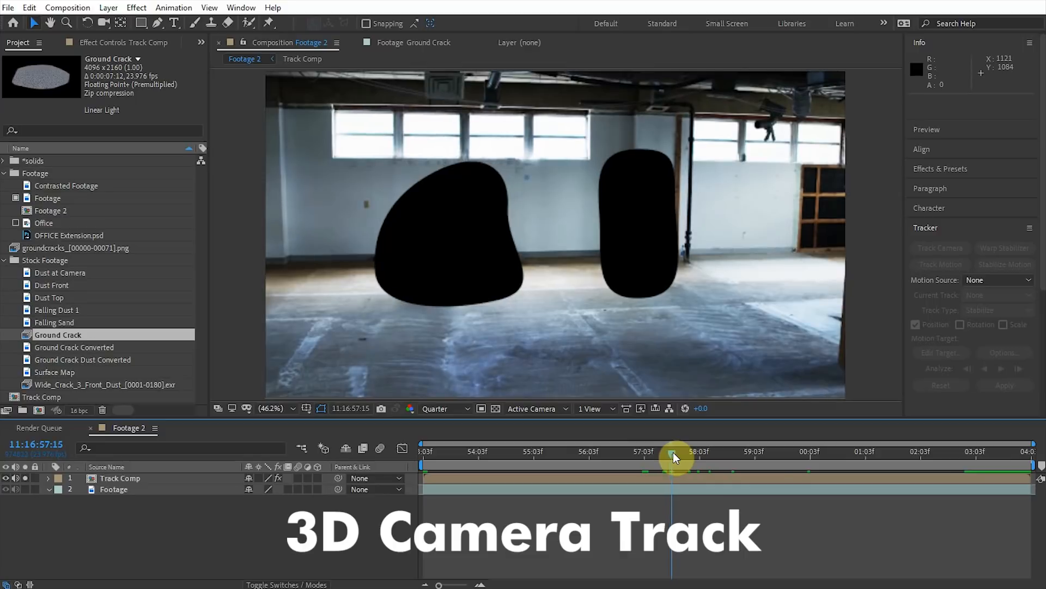
# Step: Run Track Camera on the Track Comp layer
pyautogui.click(121, 478)
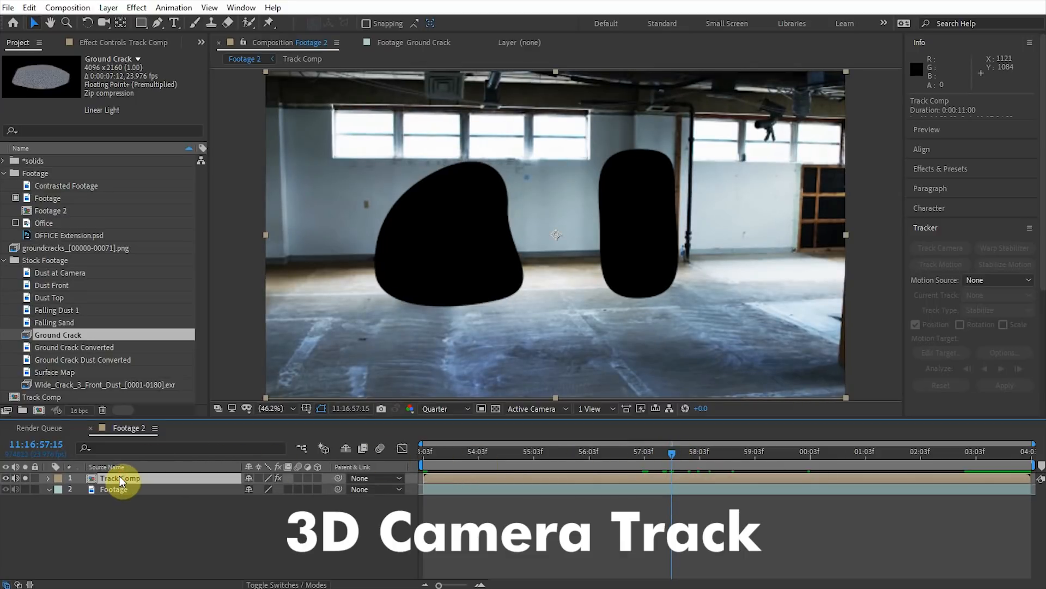
pyautogui.rightClick(119, 477)
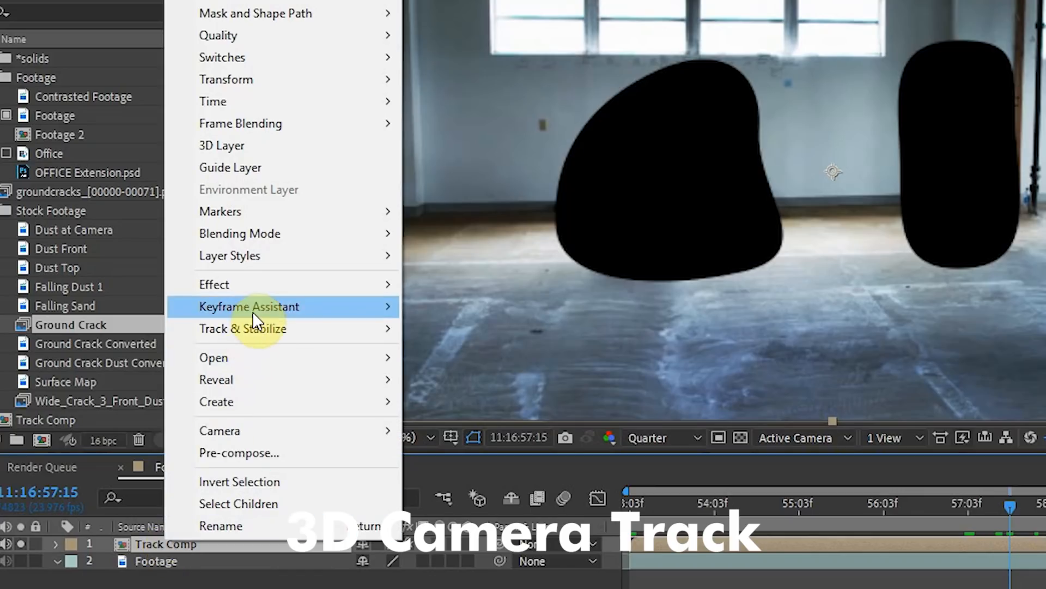
pyautogui.moveTo(259, 328)
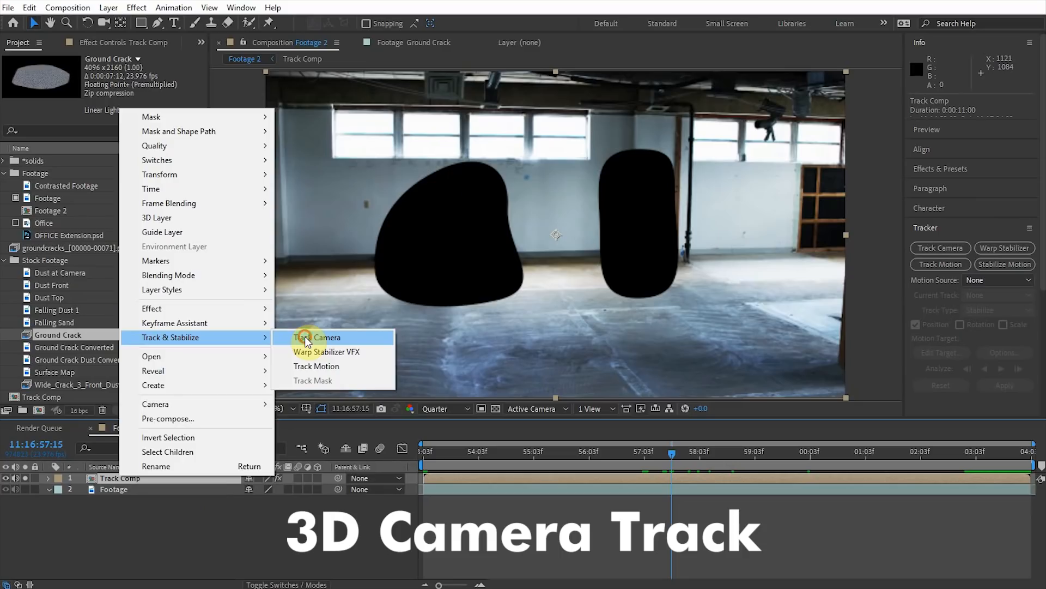
pyautogui.click(449, 328)
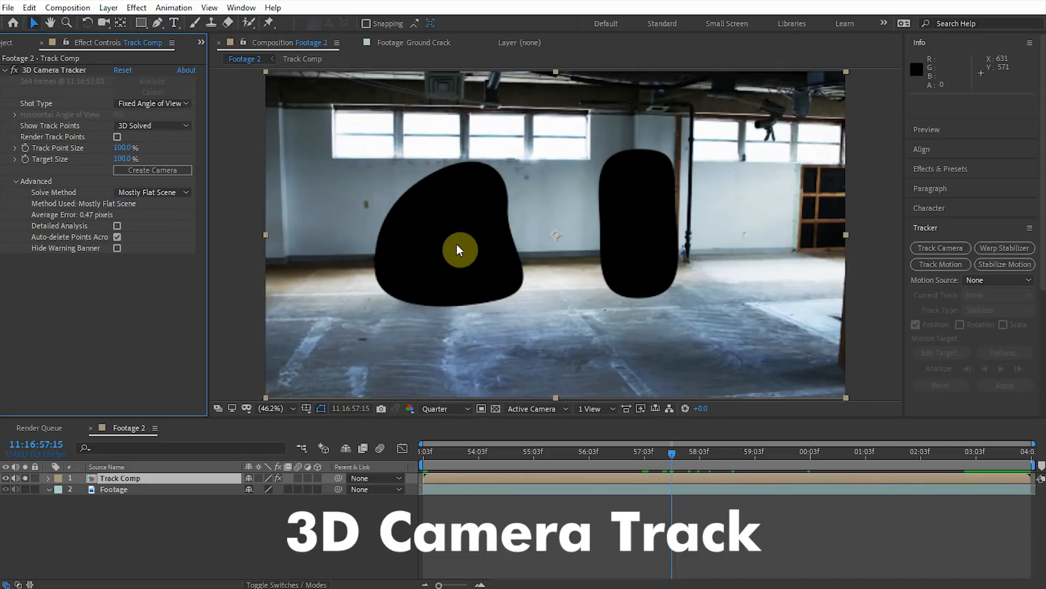
# Step: Select the 3D Camera Tracker's track points on the floor and create a solid and camera from them
pyautogui.click(52, 68)
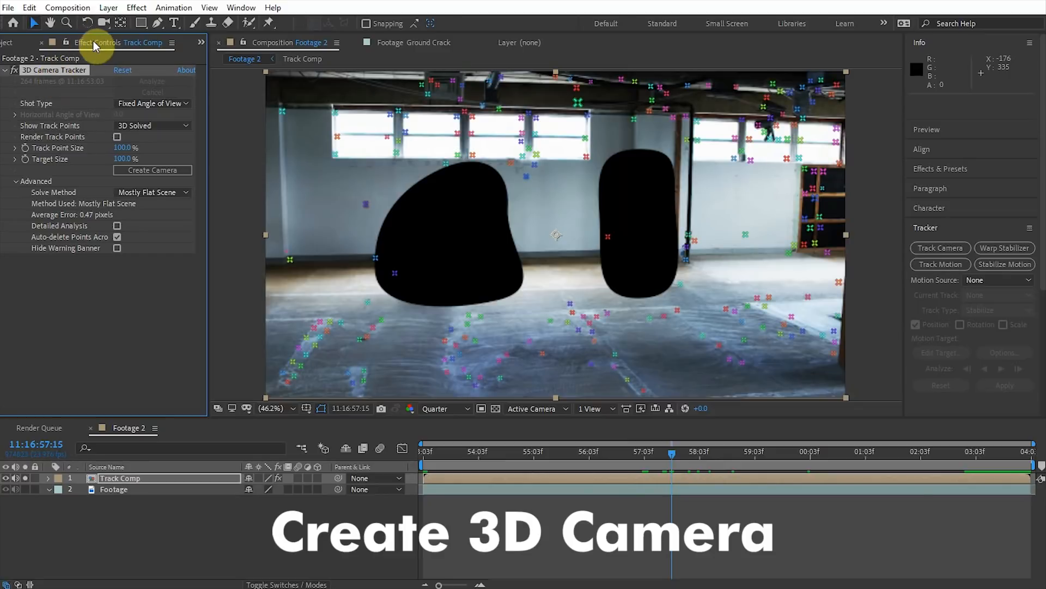
pyautogui.moveTo(565, 327)
pyautogui.mouseDown()
pyautogui.moveTo(392, 297)
pyautogui.moveTo(287, 320)
pyautogui.moveTo(245, 390)
pyautogui.moveTo(315, 436)
pyautogui.moveTo(429, 454)
pyautogui.moveTo(561, 414)
pyautogui.moveTo(602, 332)
pyautogui.moveTo(553, 313)
pyautogui.moveTo(571, 339)
pyautogui.mouseUp()
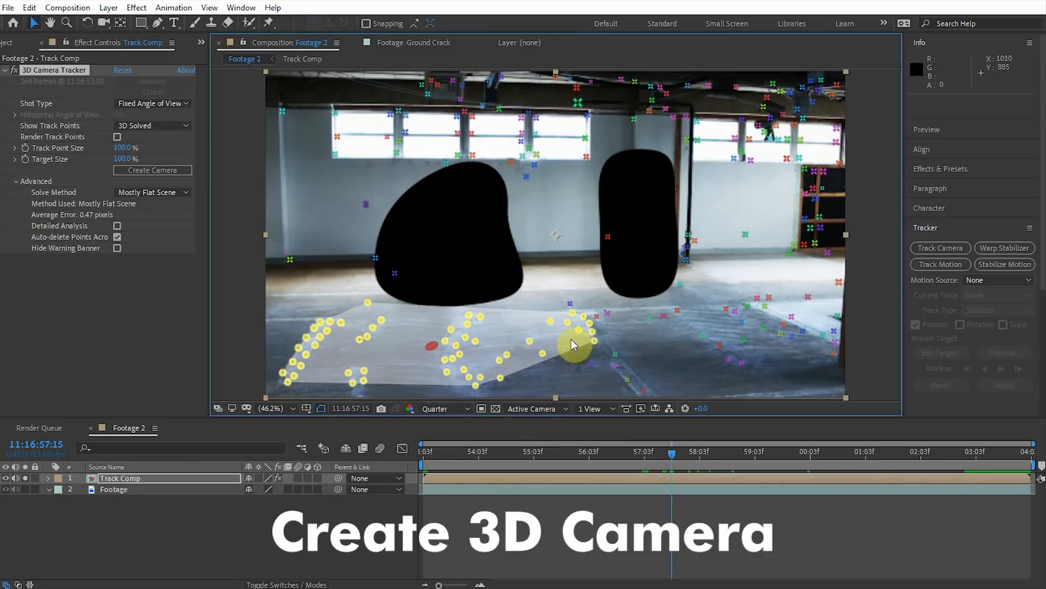
pyautogui.rightClick(465, 341)
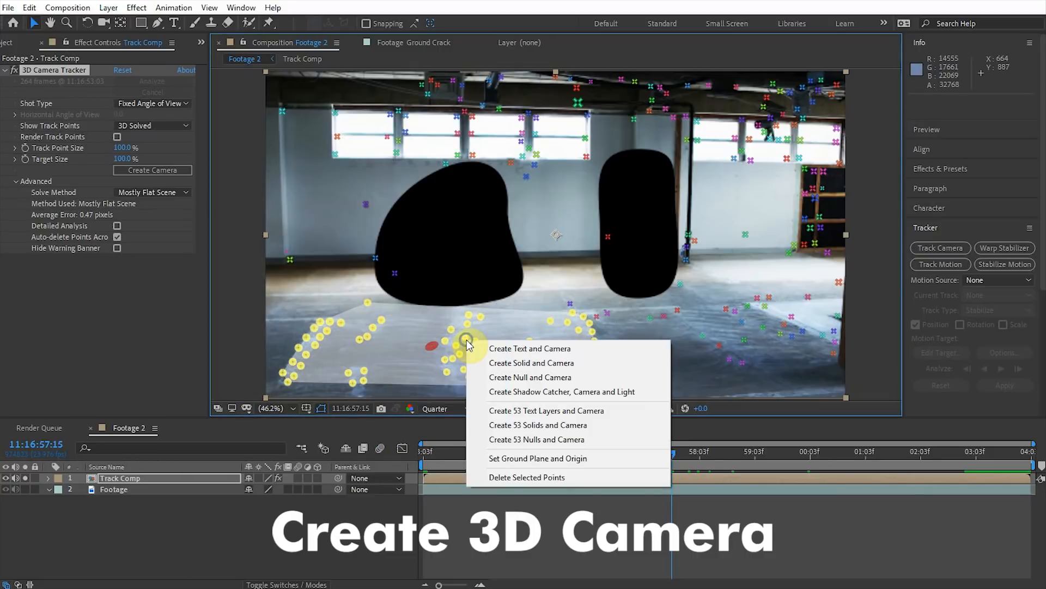
pyautogui.click(521, 362)
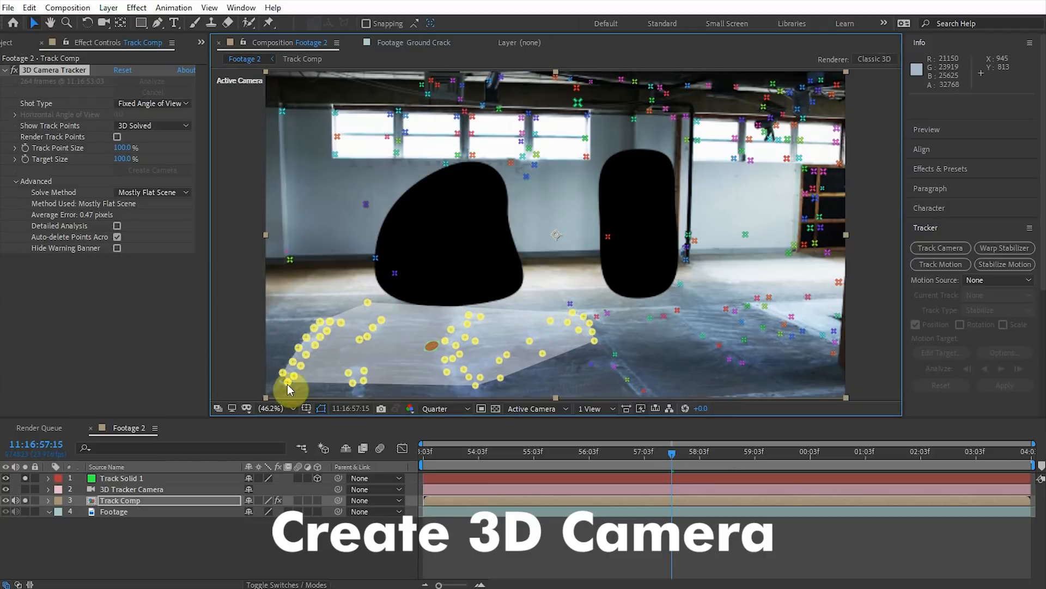
# Step: Play back the Track Solid 1 layer over the Track Comp to check how well it sticks to the floor
pyautogui.click(126, 477)
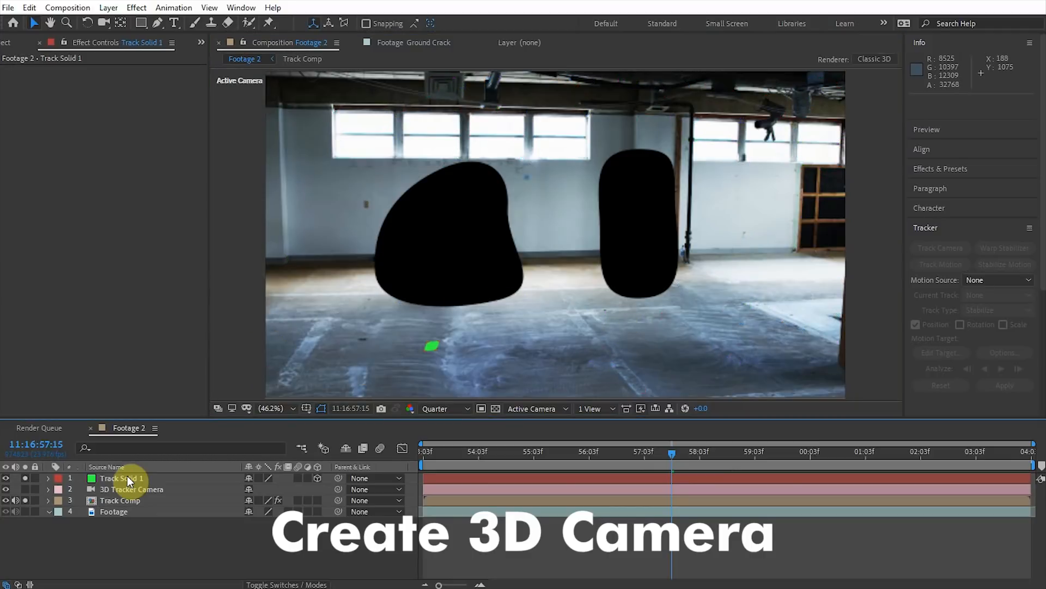
pyautogui.click(420, 551)
pyautogui.moveTo(666, 452); pyautogui.dragTo(568, 444)
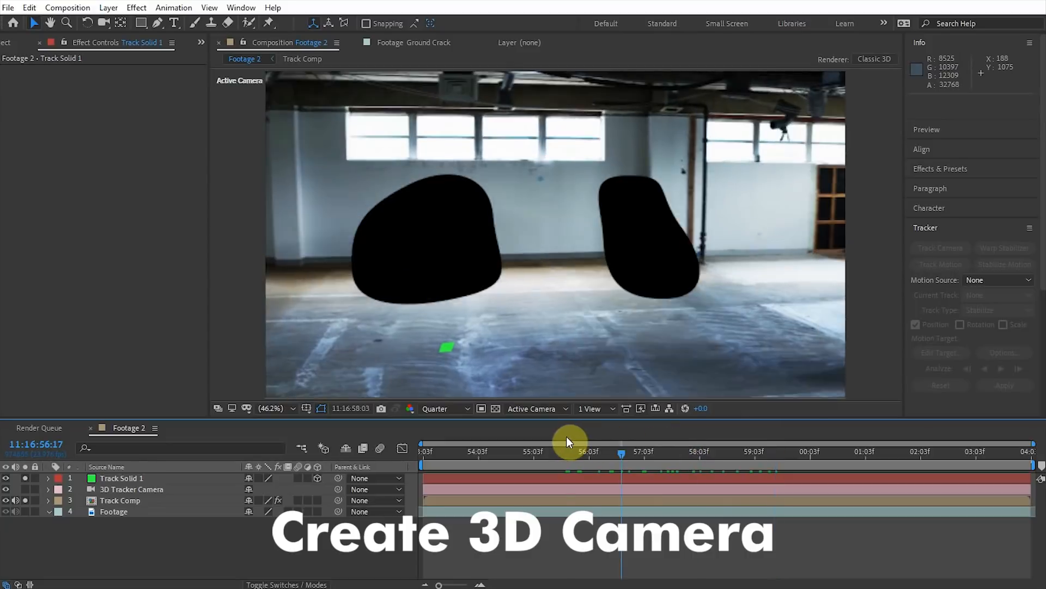
pyautogui.press('space')
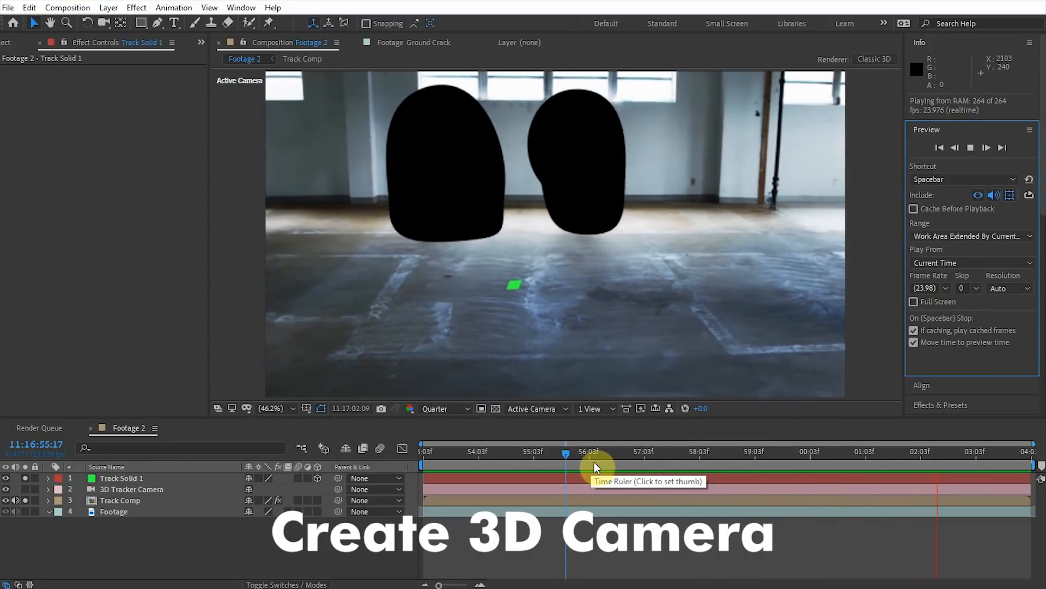
# Step: Turn off all layer solos, show Footage with Track Comp hidden, and move the current time to 11:16:58:23
pyautogui.click(33, 499)
pyautogui.click(25, 500)
pyautogui.click(26, 512)
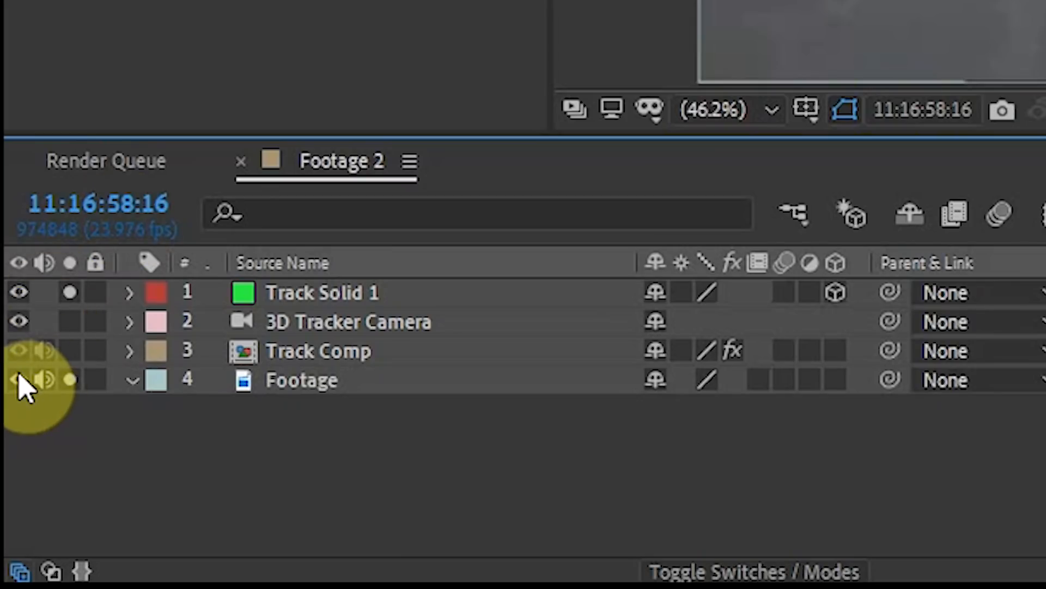
pyautogui.click(6, 511)
pyautogui.click(18, 379)
pyautogui.click(69, 292)
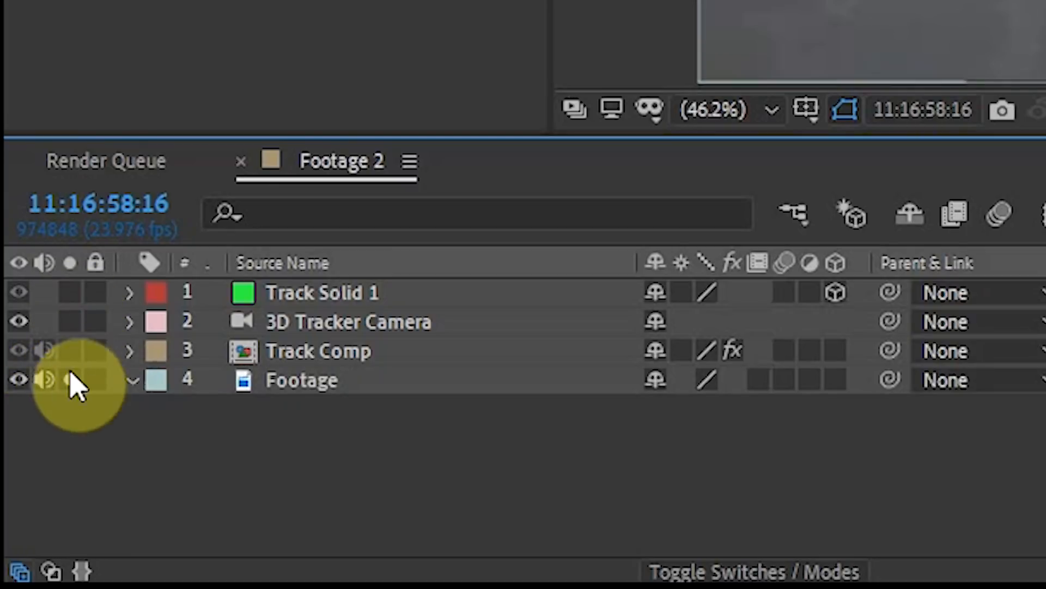
pyautogui.click(69, 379)
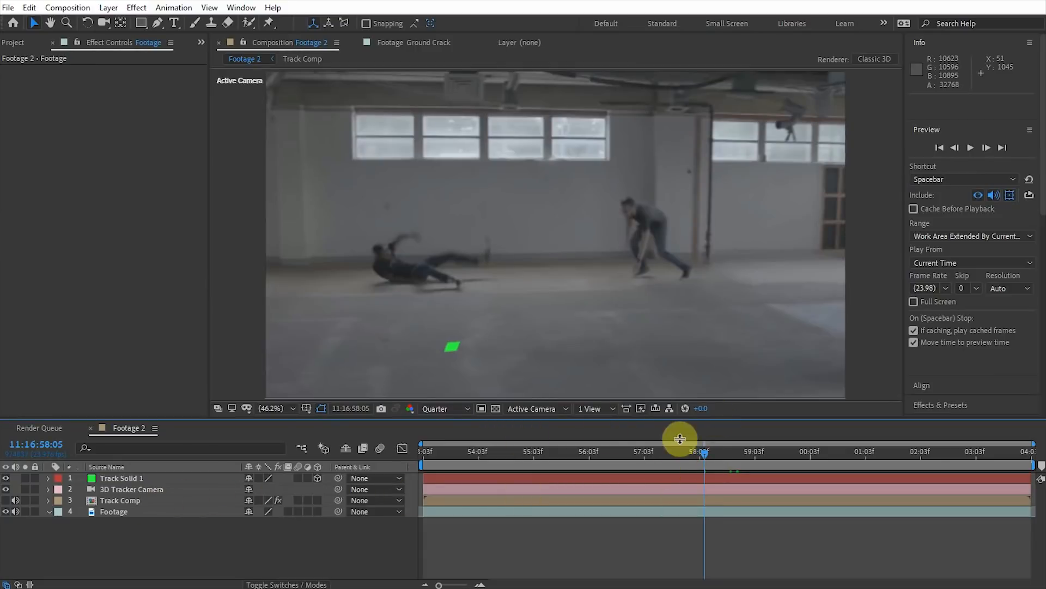
pyautogui.click(708, 451)
pyautogui.moveTo(725, 462); pyautogui.dragTo(744, 460)
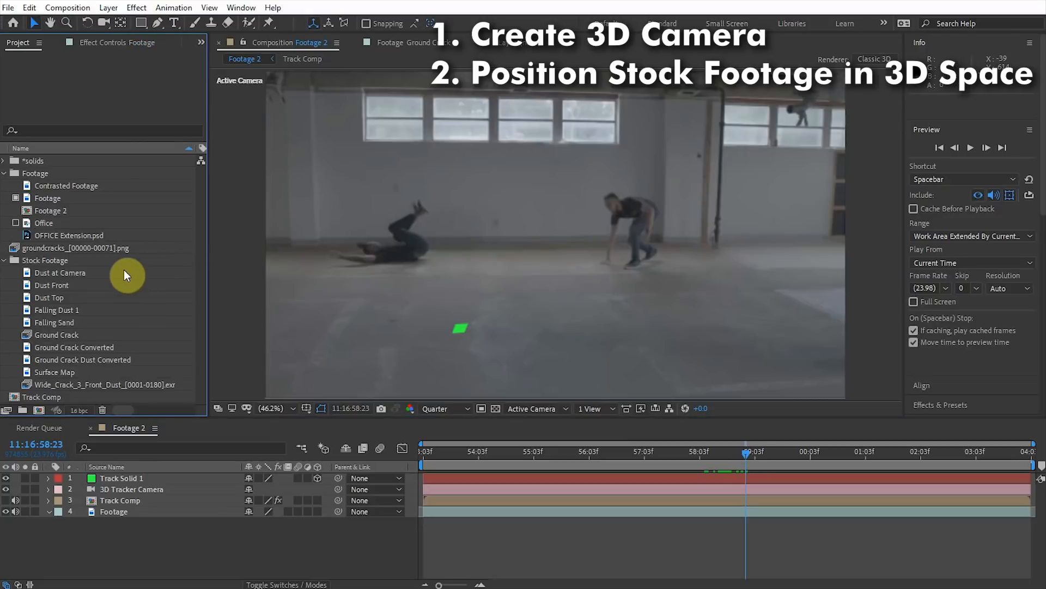
# Step: Import the Wide_Crack_3_Front_Beauty frames from the Ground Cracks beauty folder as an OpenEXR sequence
pyautogui.rightClick(12, 291)
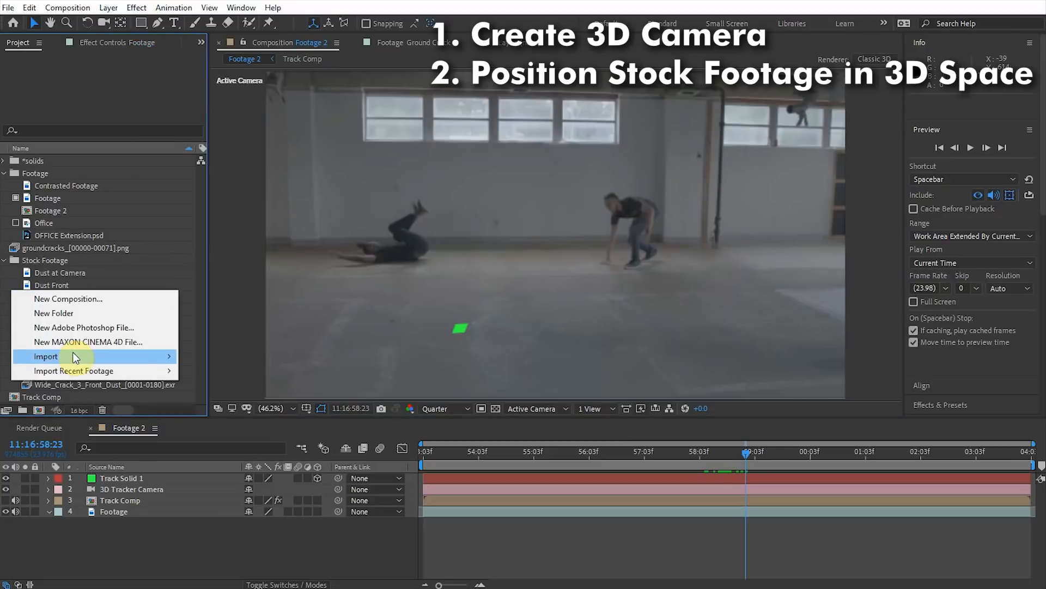
pyautogui.moveTo(158, 356)
pyautogui.click(245, 355)
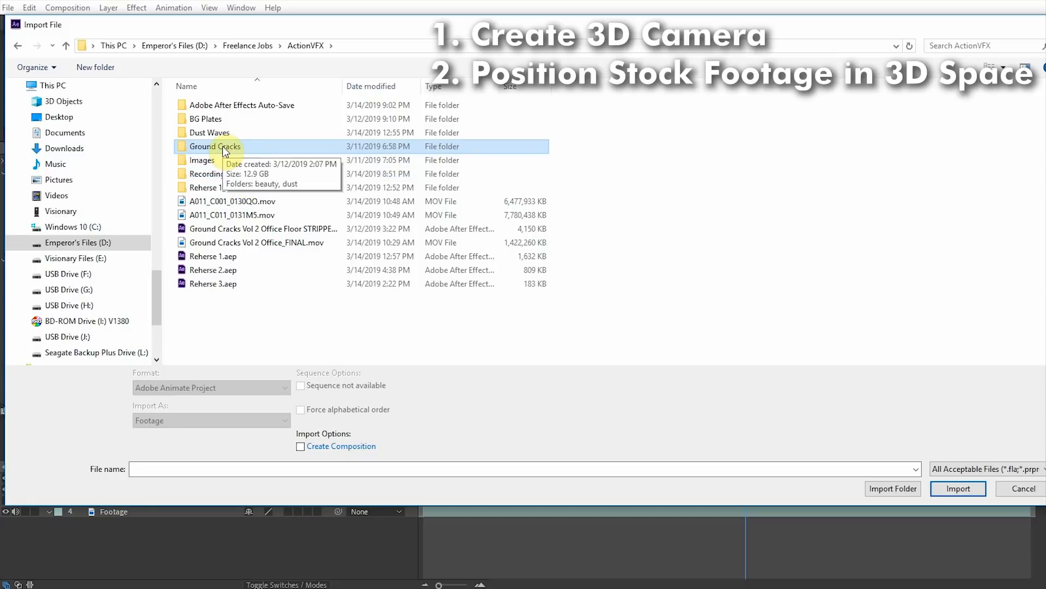
pyautogui.doubleClick(223, 148)
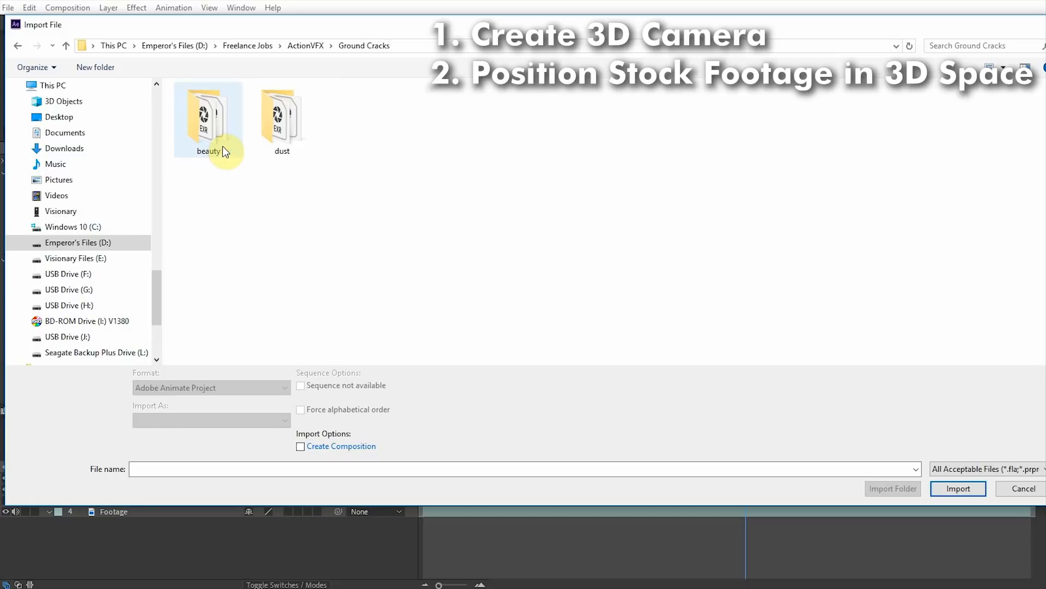
pyautogui.doubleClick(209, 124)
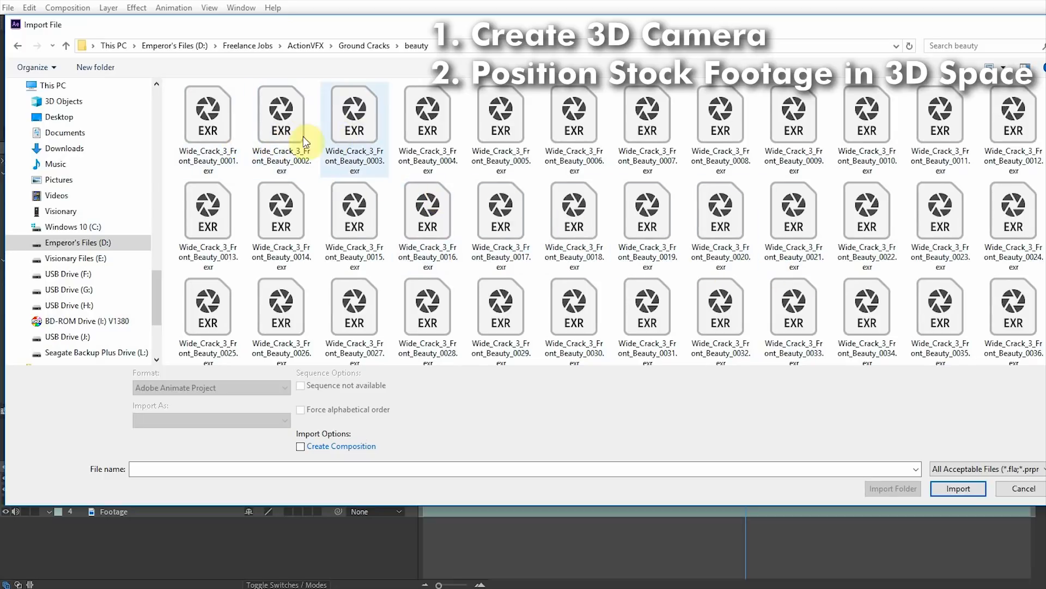
pyautogui.click(209, 113)
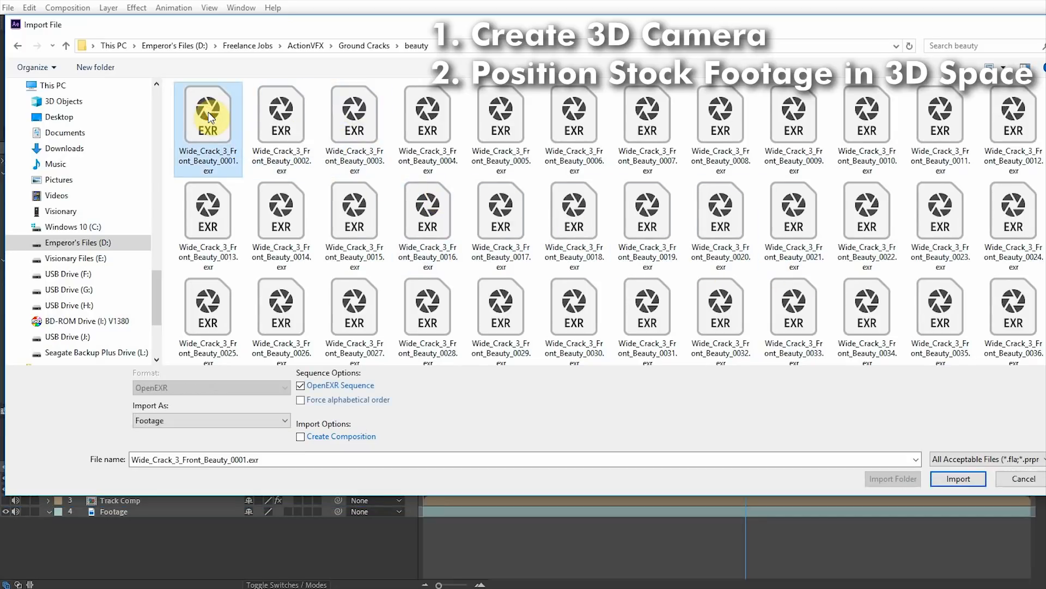
pyautogui.click(301, 387)
pyautogui.click(301, 387)
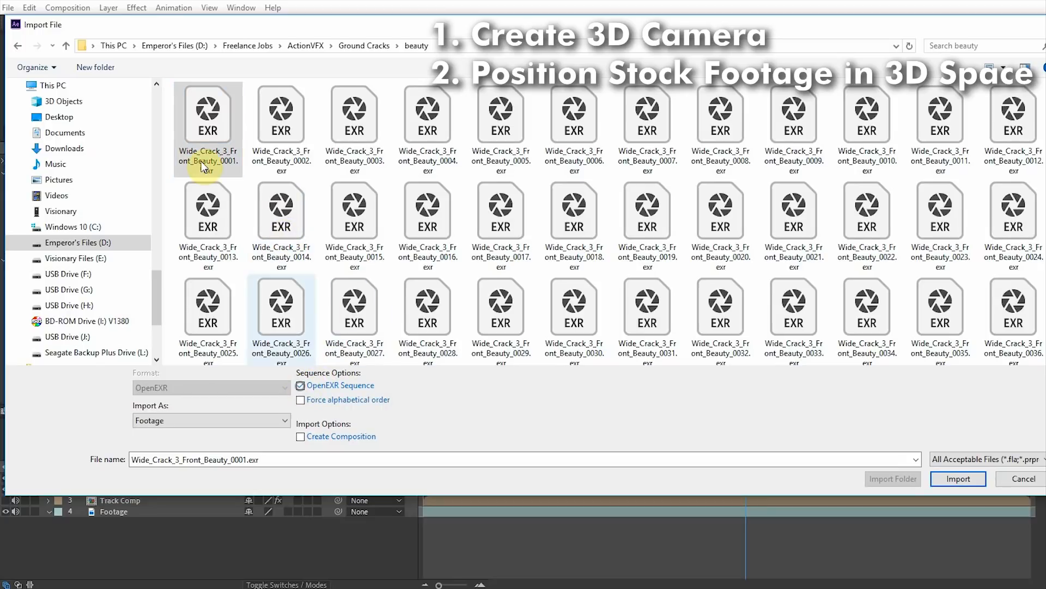
pyautogui.click(223, 121)
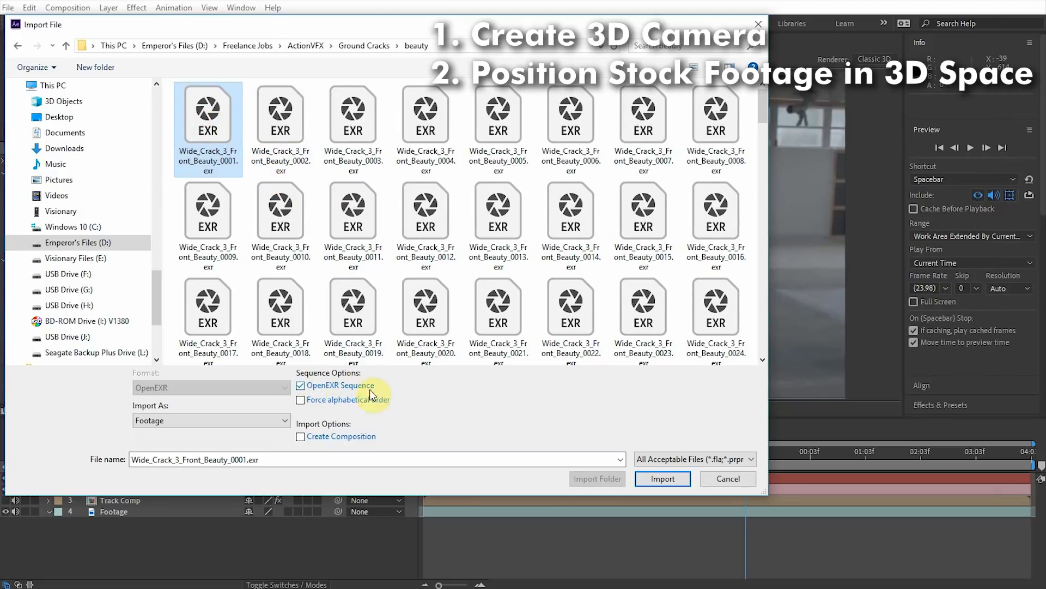
pyautogui.click(662, 479)
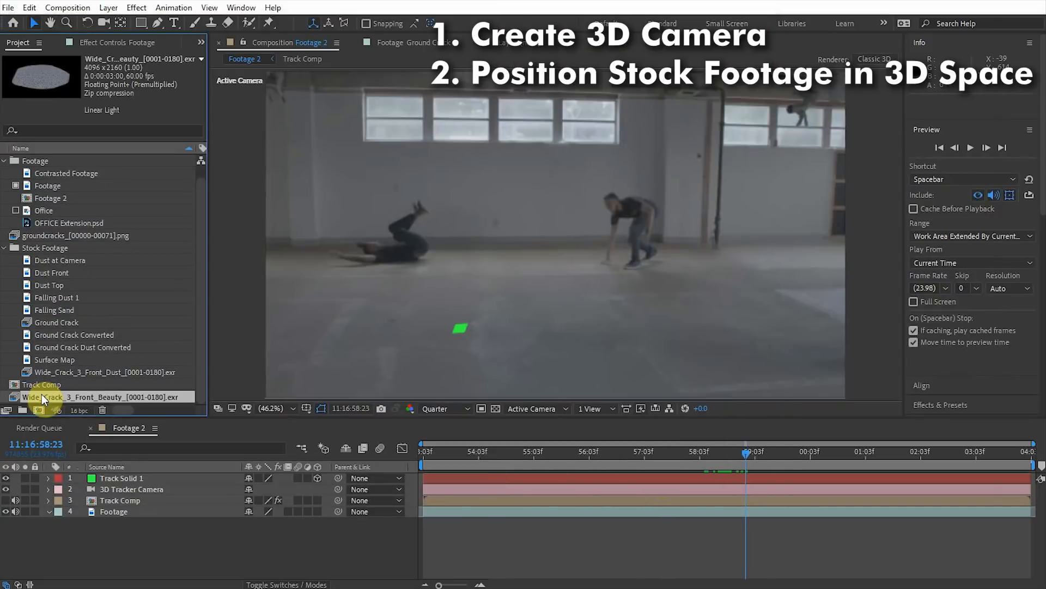
# Step: Add the Wide_Crack_3_Front_Beauty sequence as the top layer of Footage 2, starting at about 11:16:58:03
pyautogui.moveTo(42, 394); pyautogui.dragTo(142, 471)
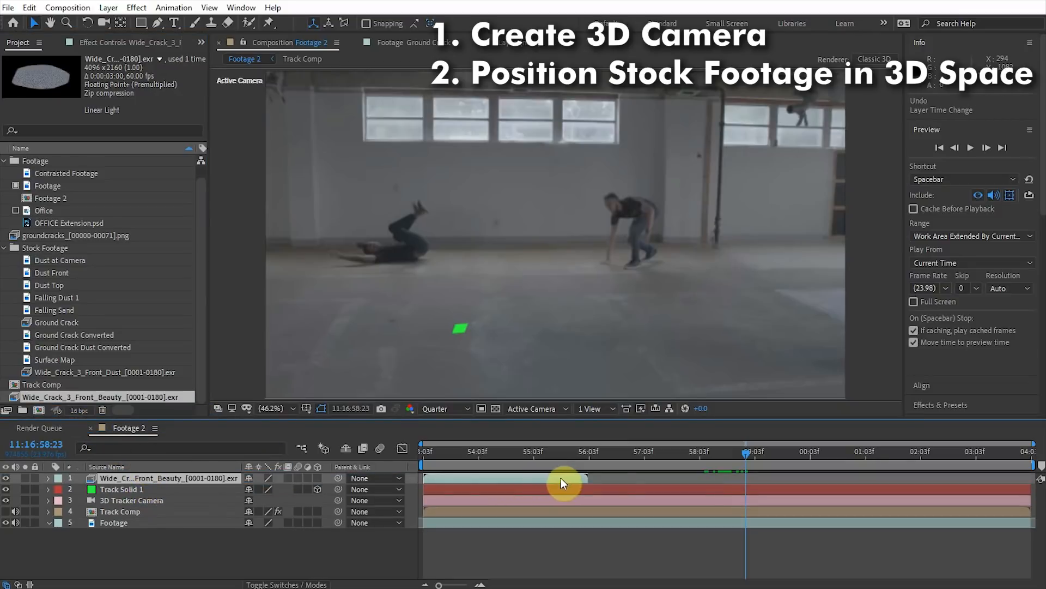
pyautogui.moveTo(476, 480); pyautogui.dragTo(755, 470)
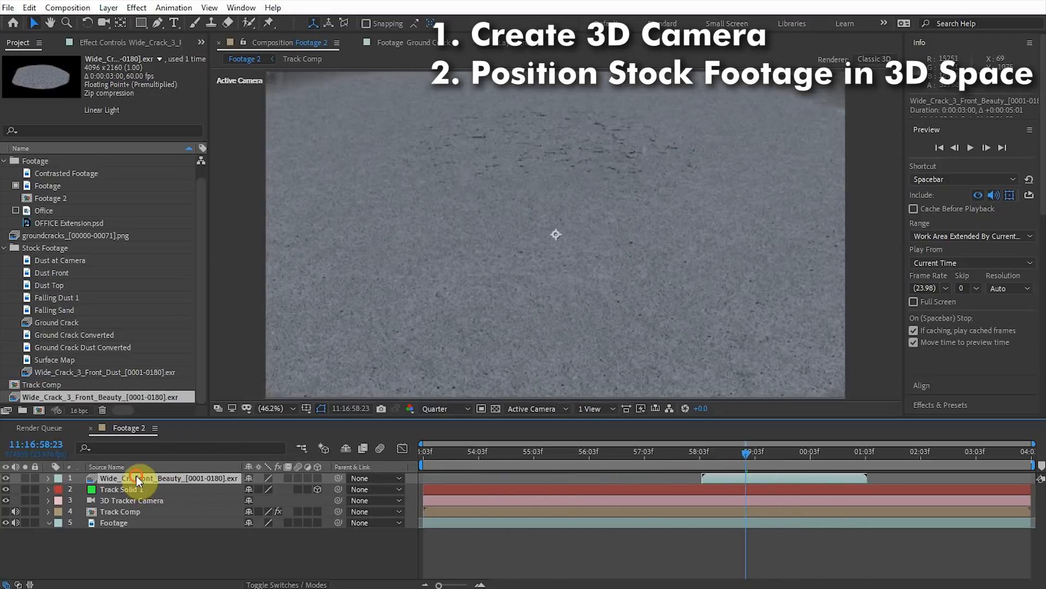
# Step: Scale the crack layer to 31% and try placing it by hand on the floor in front of the standing man
pyautogui.press('s')
pyautogui.moveTo(280, 489); pyautogui.dragTo(252, 486)
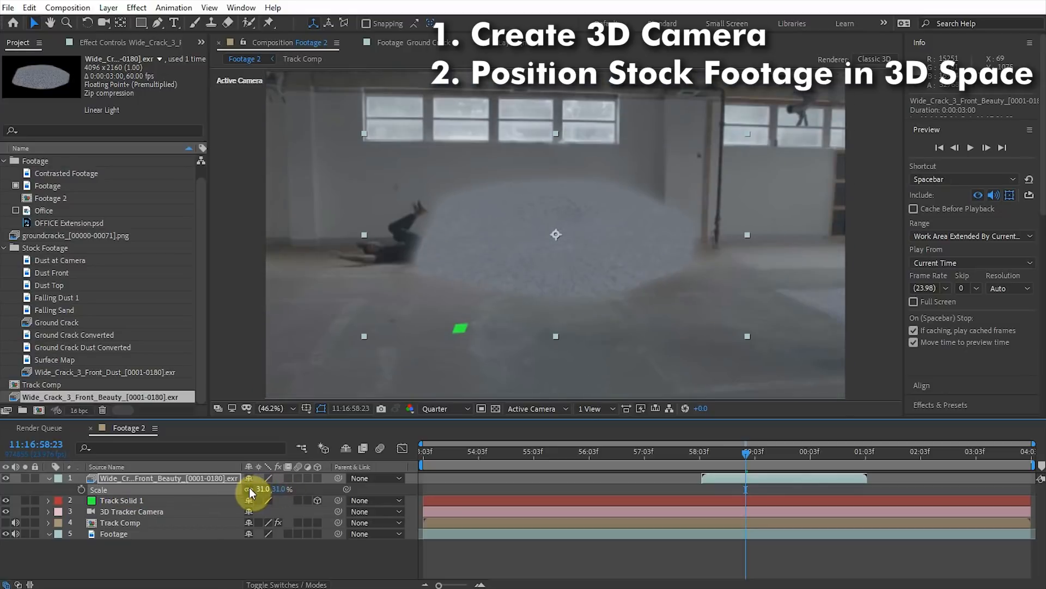
pyautogui.click(587, 252)
pyautogui.moveTo(548, 289); pyautogui.dragTo(656, 319)
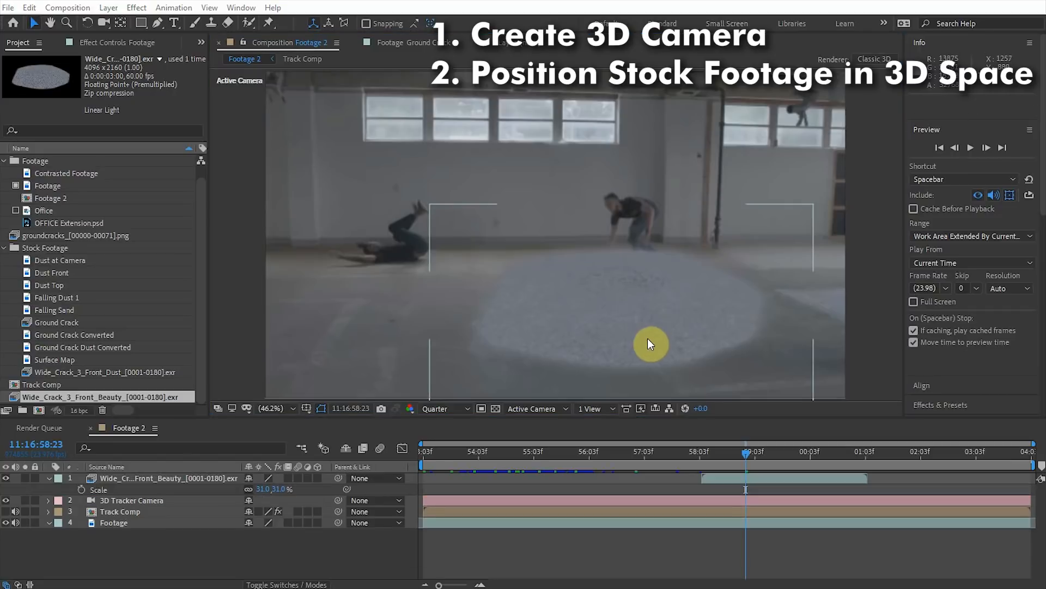
pyautogui.moveTo(649, 339); pyautogui.dragTo(670, 331)
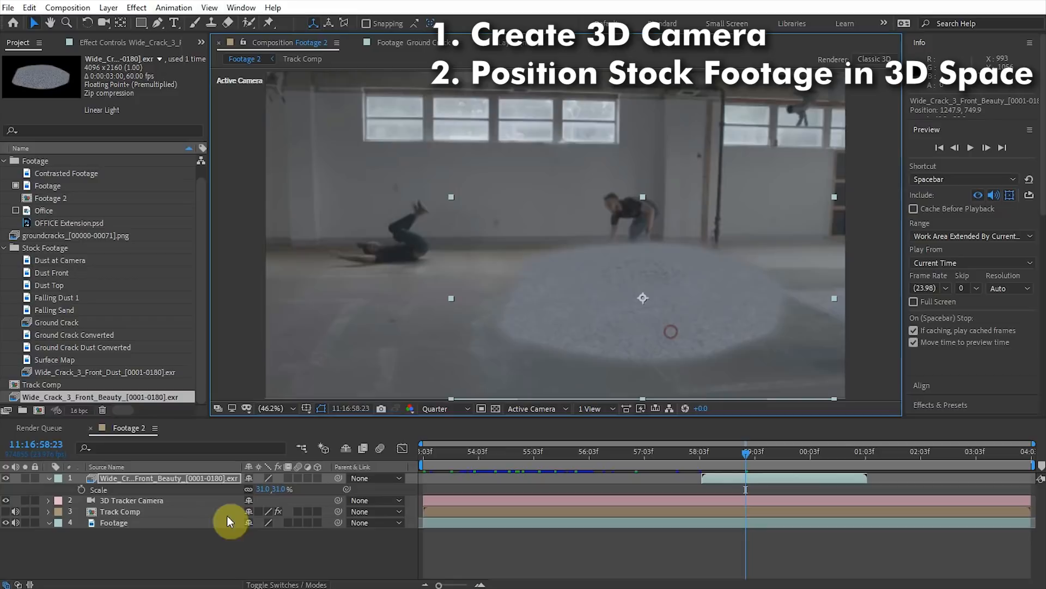
# Step: Create a solid from floor track points of the 3D Camera Tracker on Track Comp
pyautogui.click(129, 512)
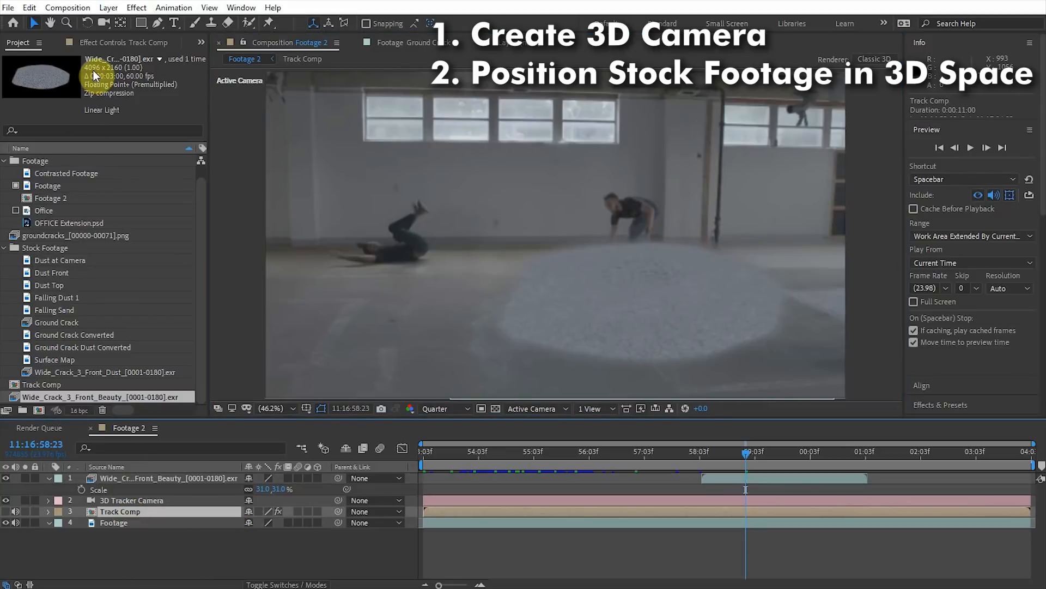
pyautogui.click(102, 41)
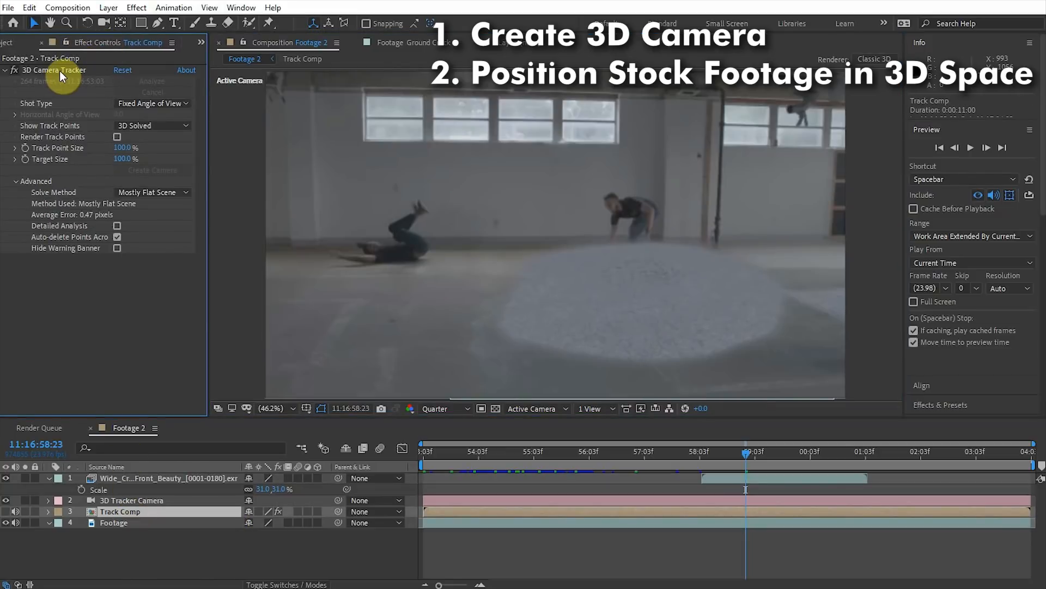
pyautogui.click(60, 70)
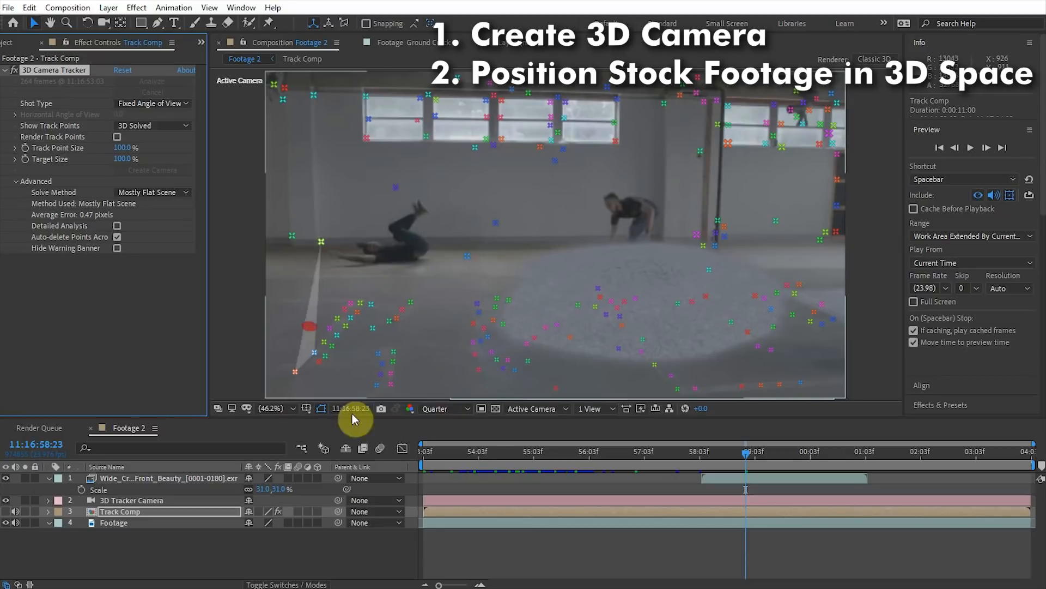
pyautogui.click(519, 389)
pyautogui.moveTo(455, 270)
pyautogui.mouseDown()
pyautogui.moveTo(338, 303)
pyautogui.moveTo(416, 427)
pyautogui.moveTo(609, 364)
pyautogui.moveTo(488, 332)
pyautogui.mouseUp()
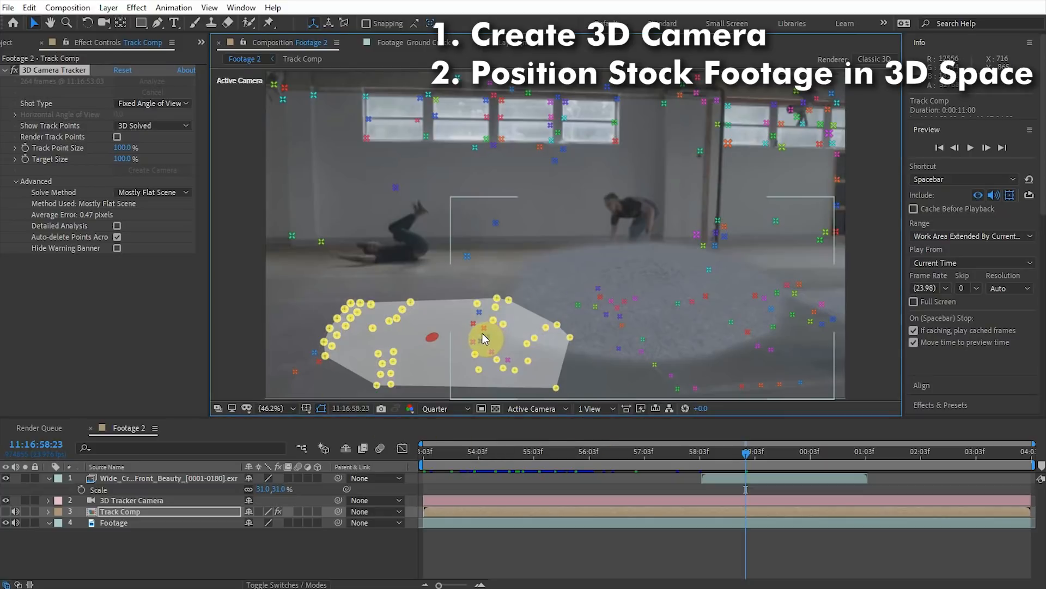
pyautogui.rightClick(380, 357)
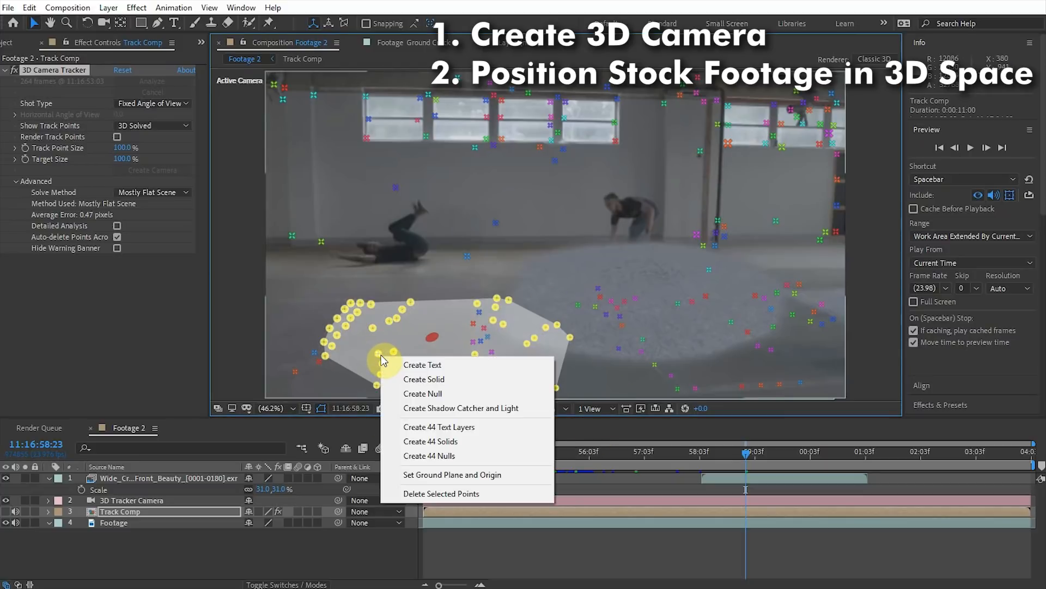
pyautogui.click(434, 380)
# Step: Reveal the Position property of Track Solid 1 and copy it
pyautogui.click(117, 478)
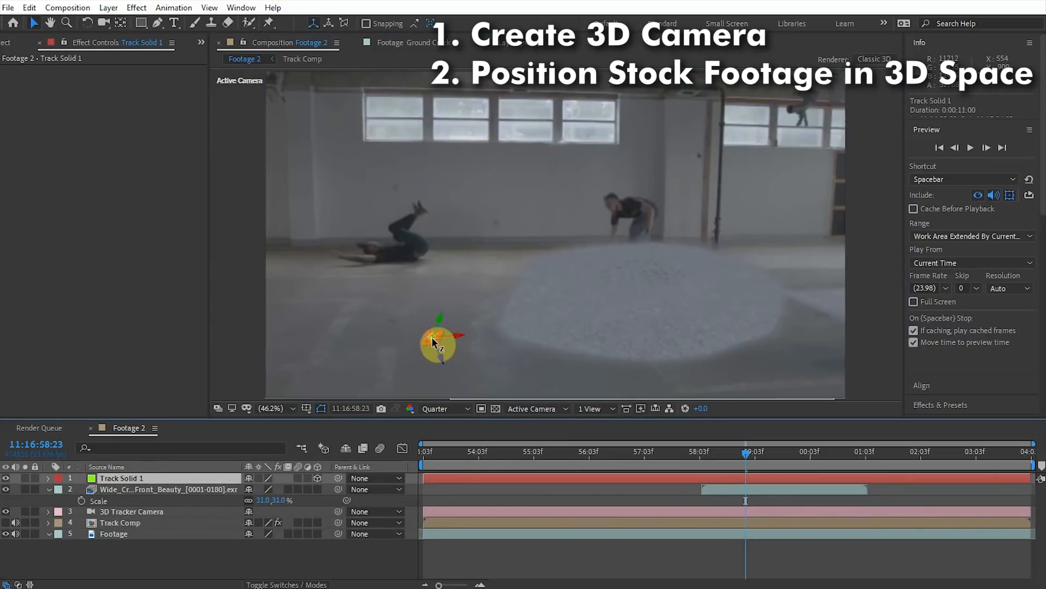
pyautogui.click(184, 490)
pyautogui.click(160, 482)
pyautogui.press('p')
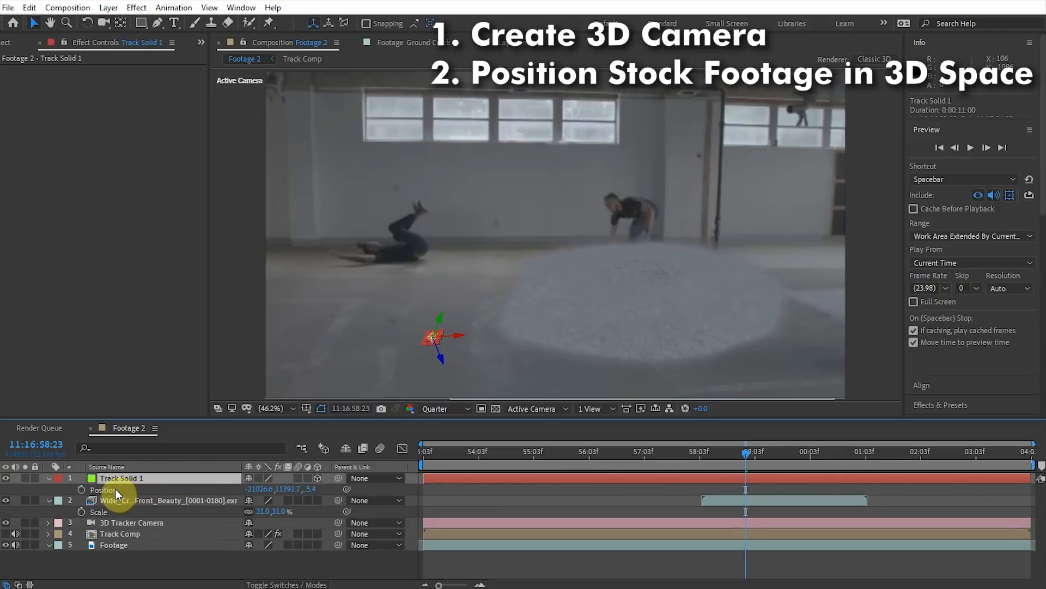
pyautogui.press('Return')
pyautogui.click(34, 11)
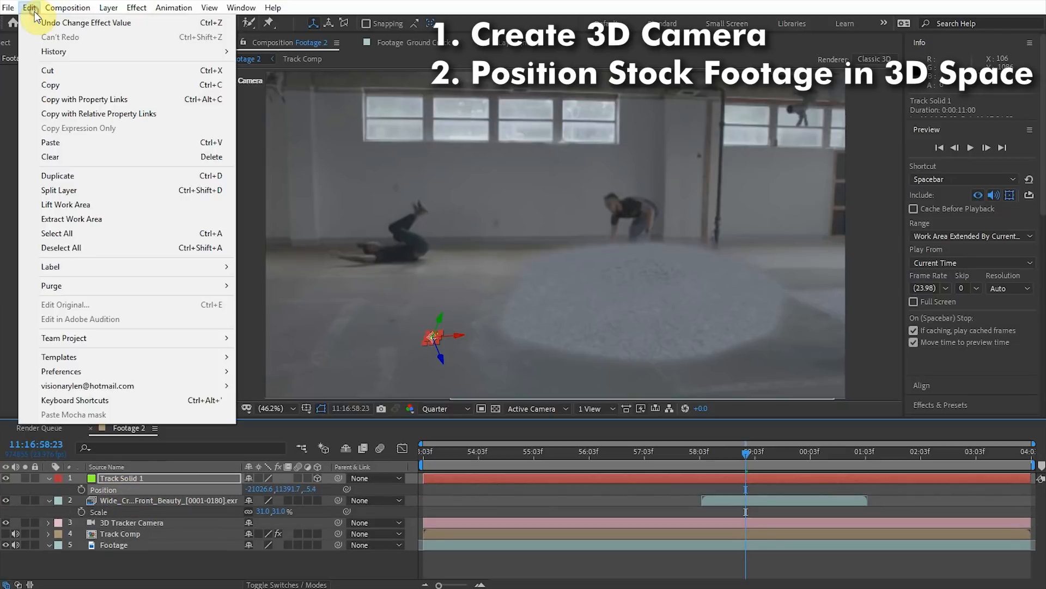
pyautogui.click(72, 86)
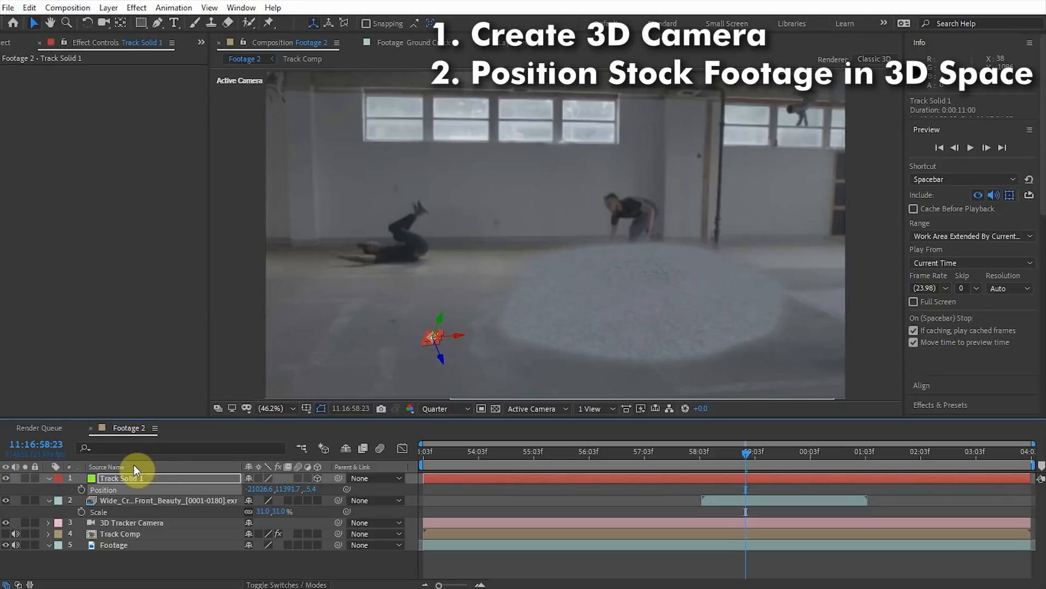
# Step: Make the Wide_Crack_3_Front_Beauty layer 3D and paste the copied solid Position onto it
pyautogui.click(148, 502)
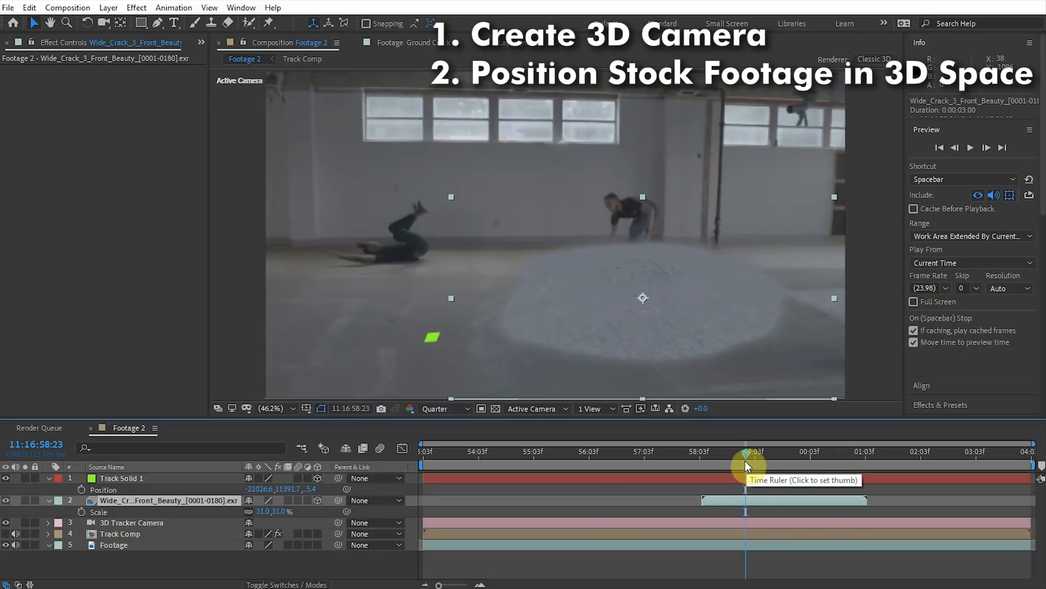
pyautogui.moveTo(747, 455)
pyautogui.mouseDown()
pyautogui.moveTo(755, 456)
pyautogui.moveTo(747, 456)
pyautogui.mouseUp()
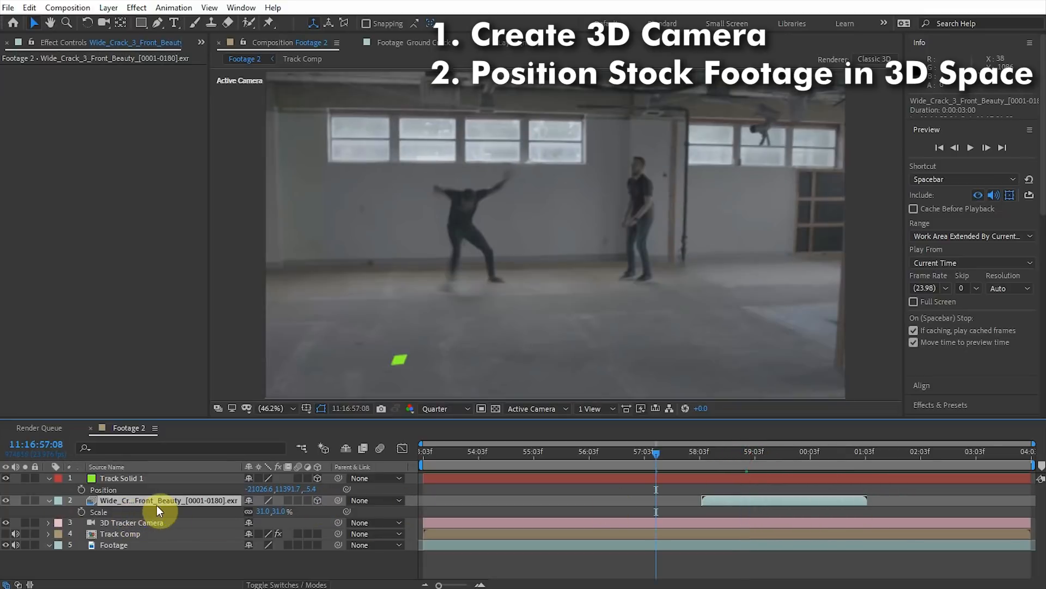
pyautogui.click(29, 7)
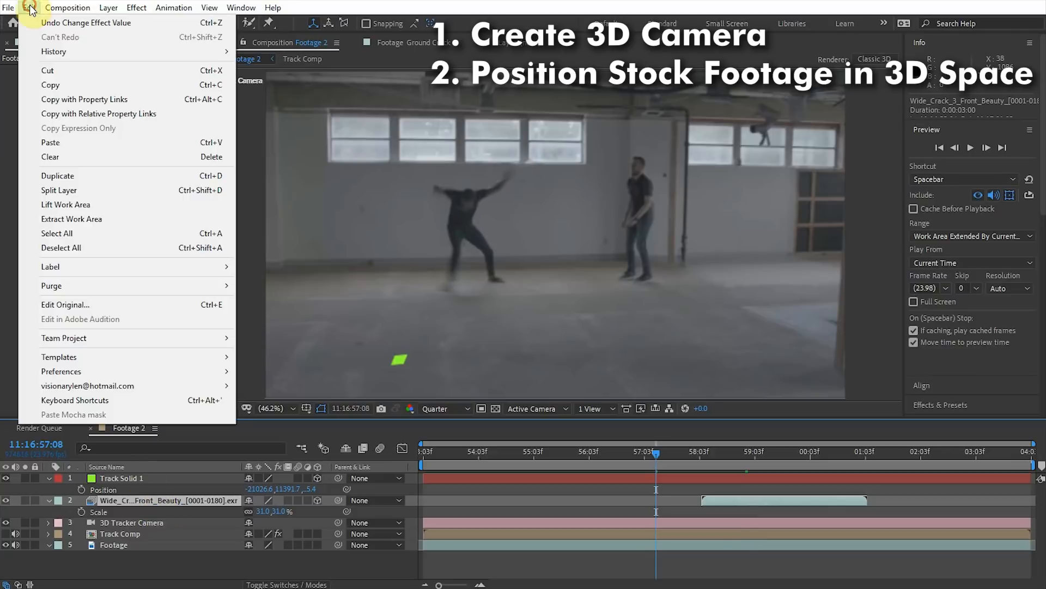
pyautogui.click(74, 142)
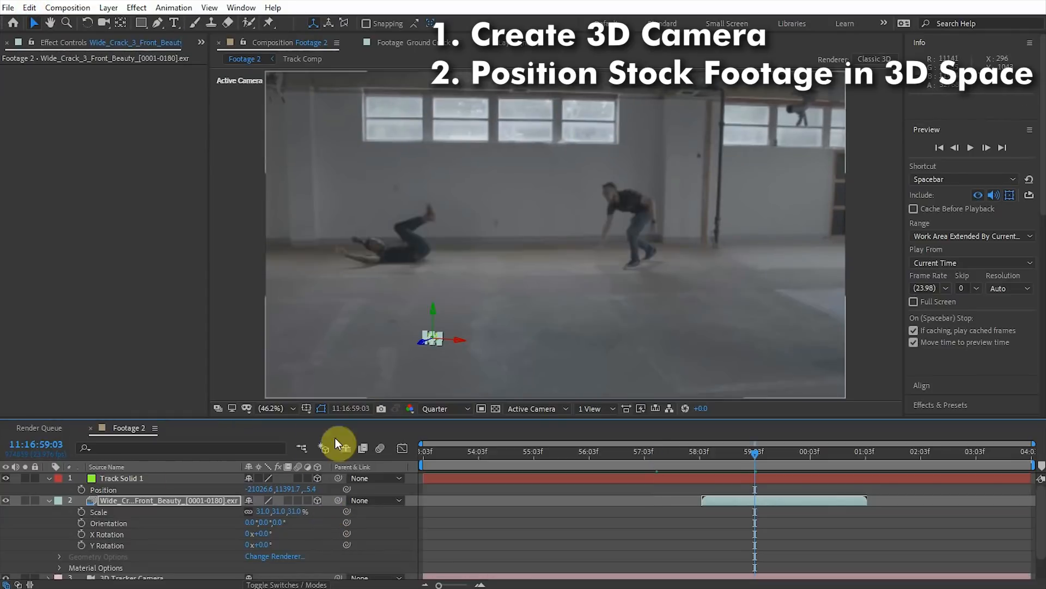
# Step: Scale the 3D crack layer up to 960%
pyautogui.press('s')
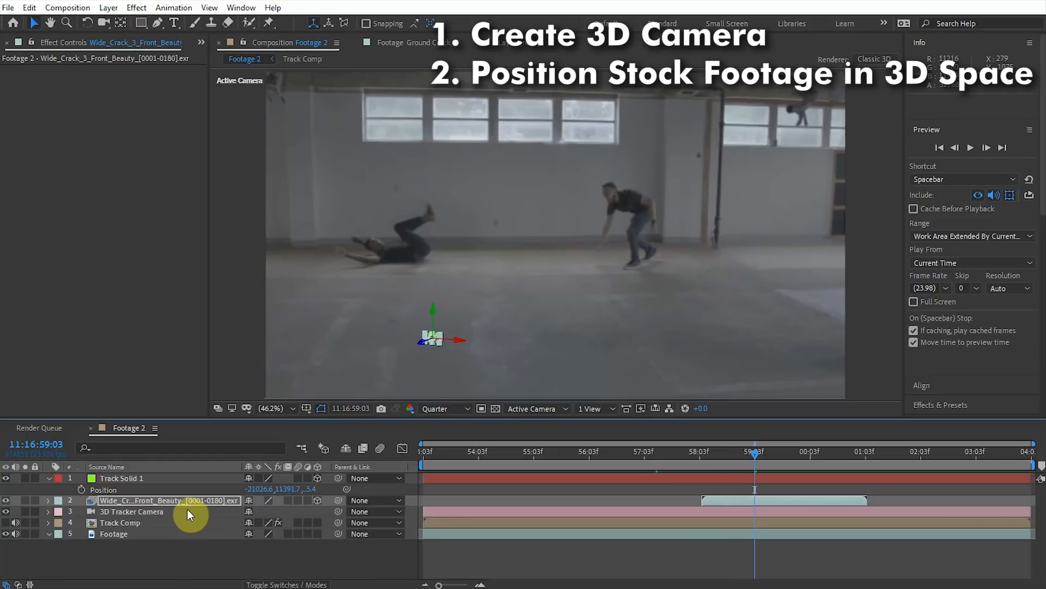
pyautogui.moveTo(278, 517); pyautogui.dragTo(890, 512)
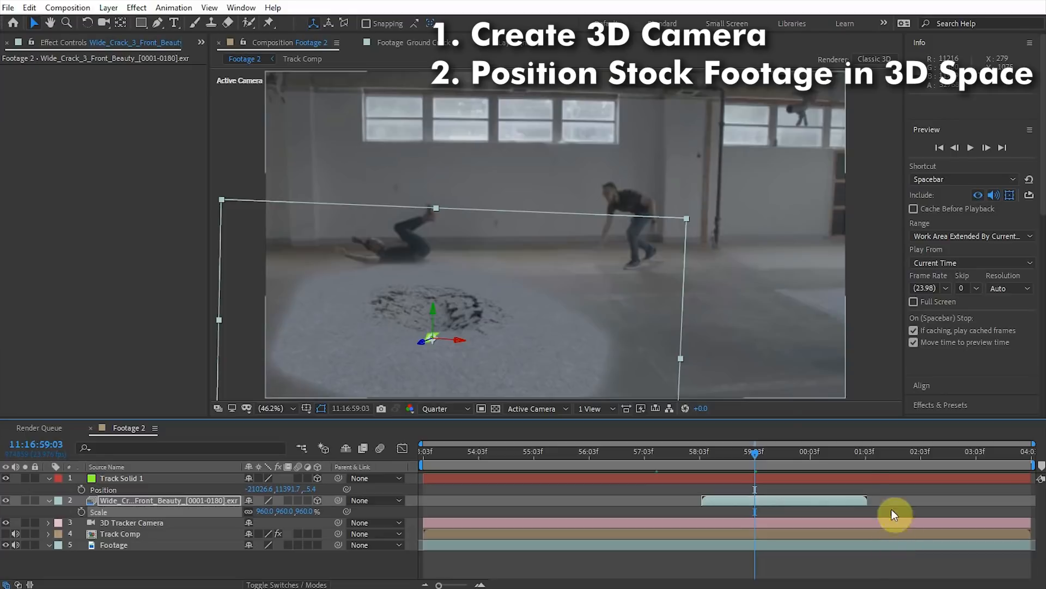
# Step: Rotate the crack layer around its vertical axis to match the floor's perspective and preview the composite
pyautogui.click(85, 22)
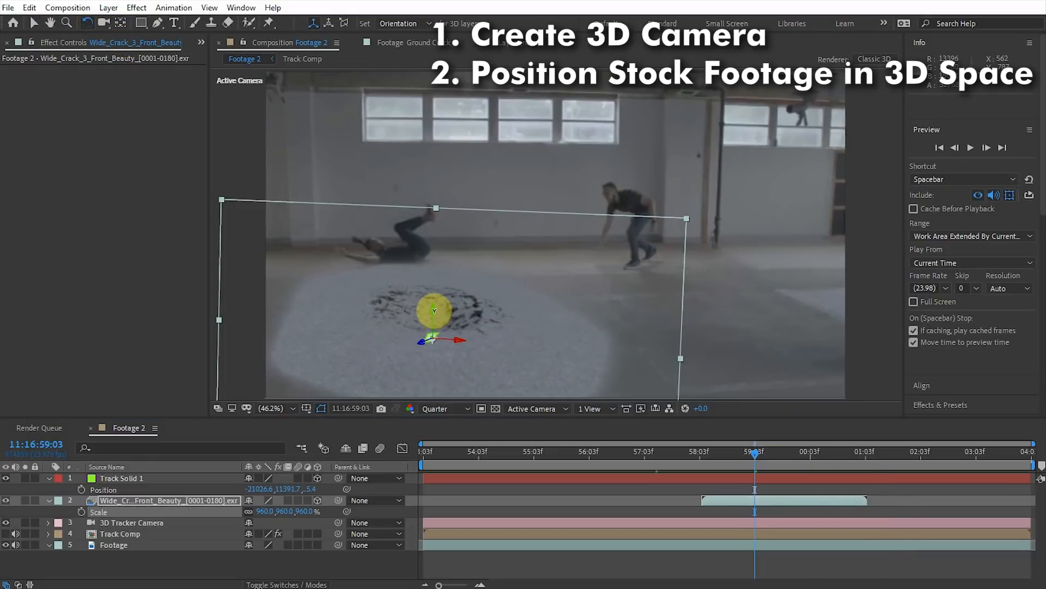
pyautogui.moveTo(435, 311); pyautogui.dragTo(431, 308)
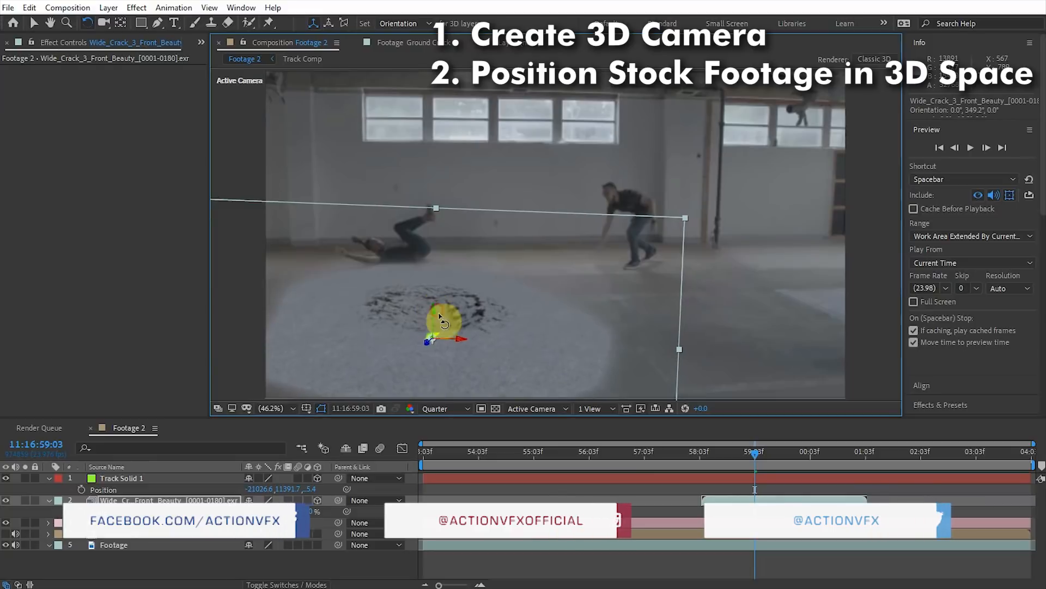
pyautogui.moveTo(688, 218); pyautogui.dragTo(692, 197)
pyautogui.press('v')
pyautogui.press('space')
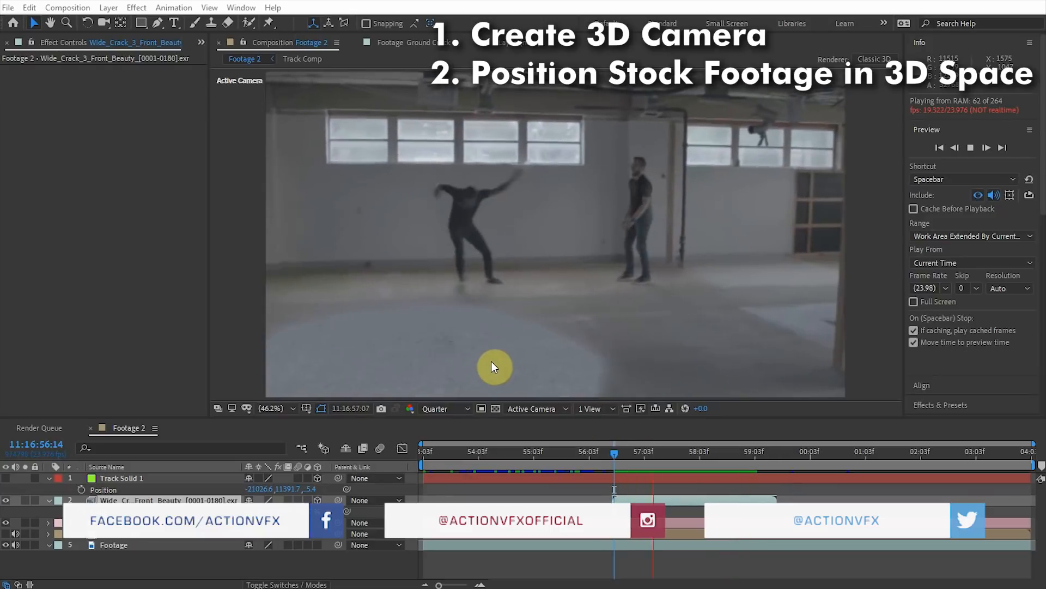
# Step: At 11:16:59:00, tilt the crack layer to an orientation of about 288.8°, 359.2°, 348.9° and stretch it to about 809% by 1571%
pyautogui.moveTo(616, 452); pyautogui.dragTo(748, 453)
pyautogui.moveTo(604, 357); pyautogui.dragTo(636, 297)
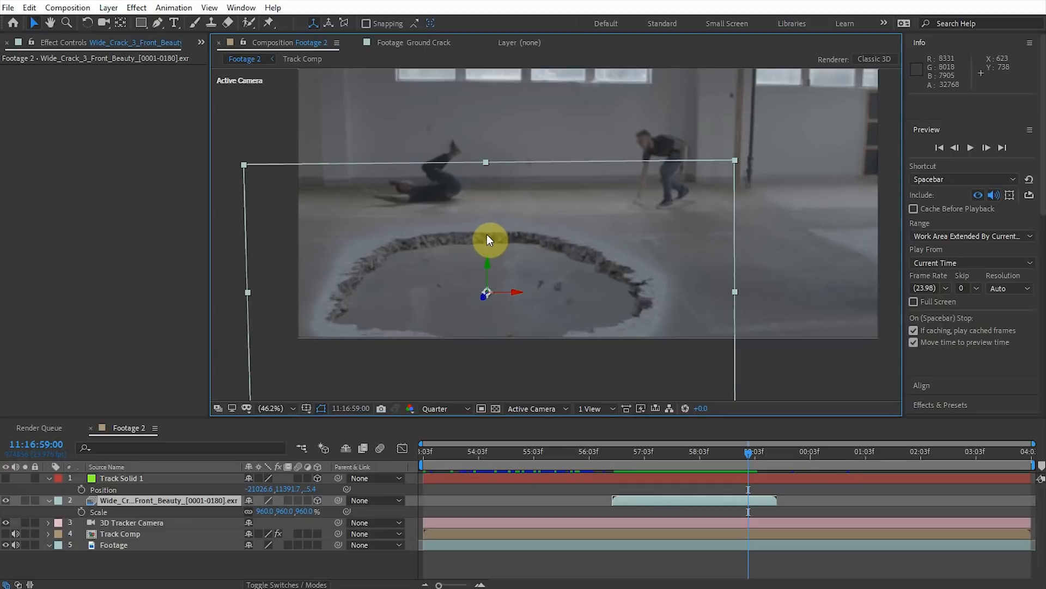
pyautogui.click(87, 23)
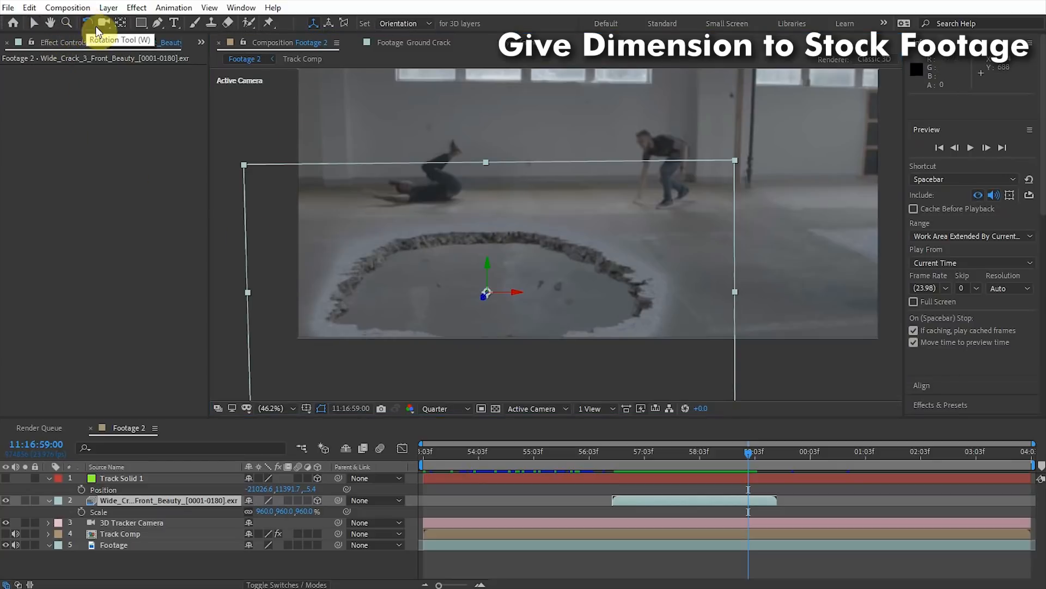
pyautogui.moveTo(513, 291); pyautogui.dragTo(509, 275)
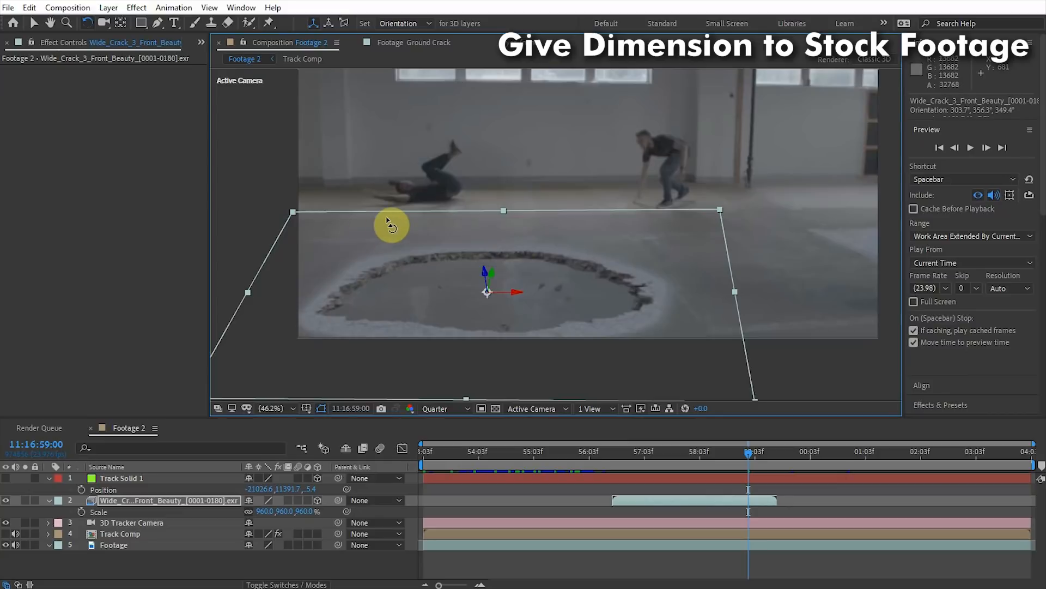
pyautogui.moveTo(514, 297); pyautogui.dragTo(517, 288)
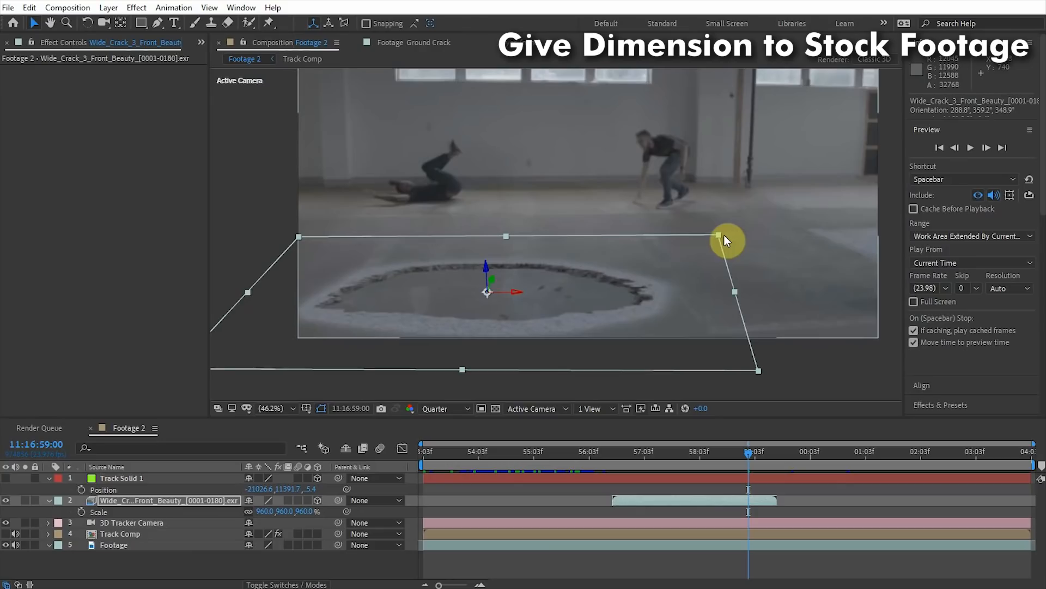
pyautogui.moveTo(719, 234); pyautogui.dragTo(679, 206)
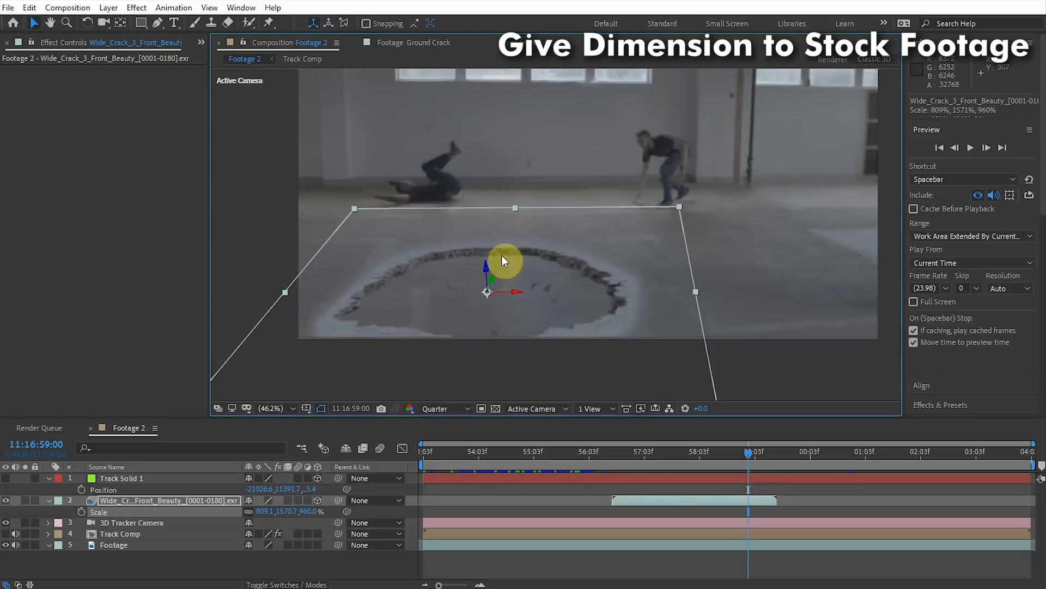
# Step: Find the Corner Pin effect and apply it to the crack layer
pyautogui.click(951, 403)
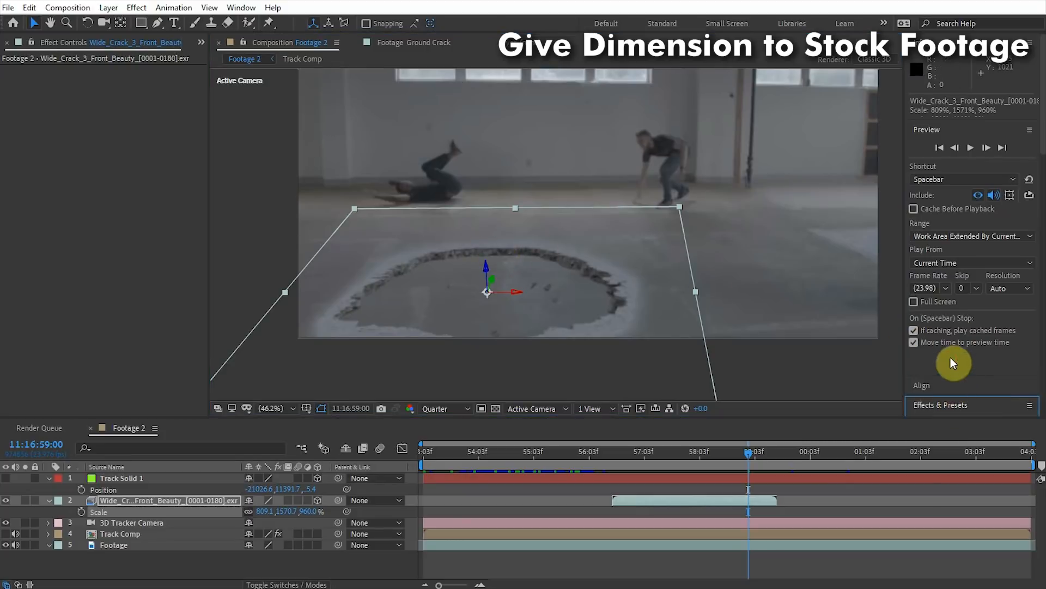
pyautogui.click(946, 153)
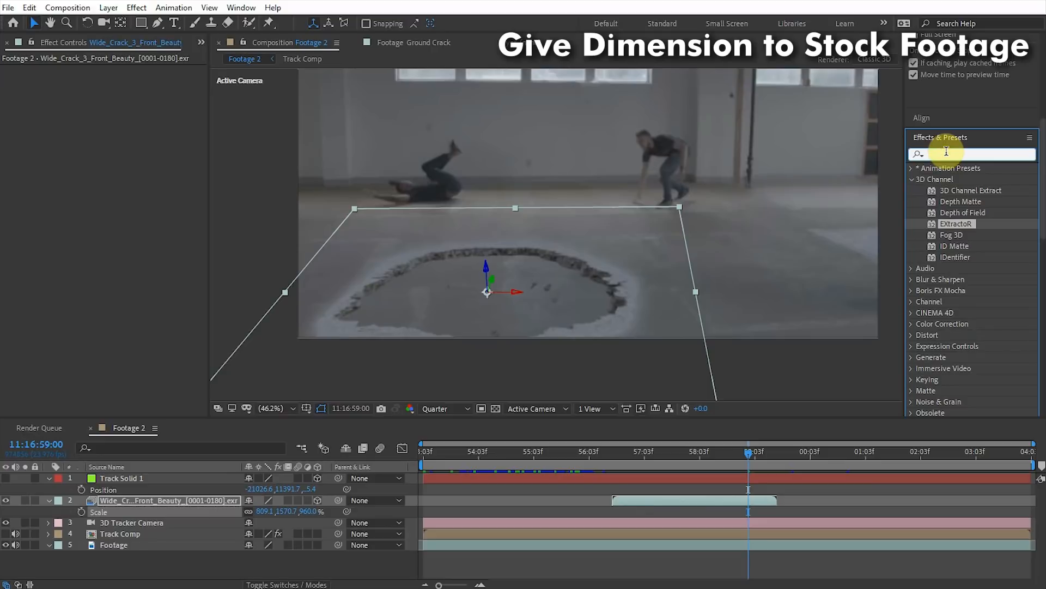
pyautogui.write('corner')
pyautogui.doubleClick(962, 213)
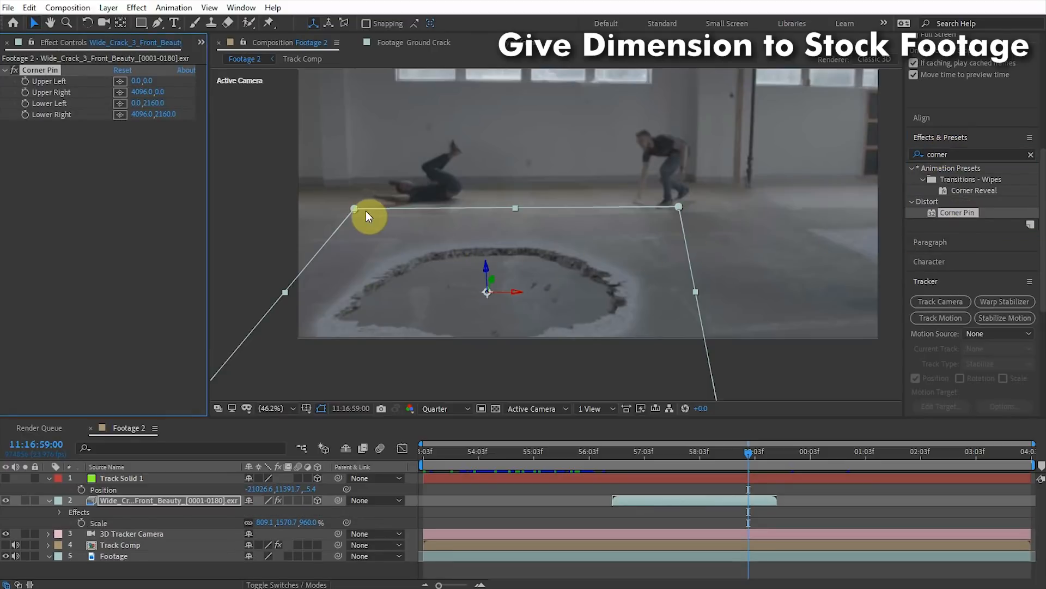
# Step: Spread the Corner Pin's upper corners outward to about (-884.8, -7.3) and (4515.4, 3.5), and rescale the crack layer to about 697%, 1697%, 1037%
pyautogui.moveTo(356, 208); pyautogui.dragTo(321, 208)
pyautogui.moveTo(679, 207); pyautogui.dragTo(712, 205)
pyautogui.moveTo(288, 522); pyautogui.dragTo(345, 513)
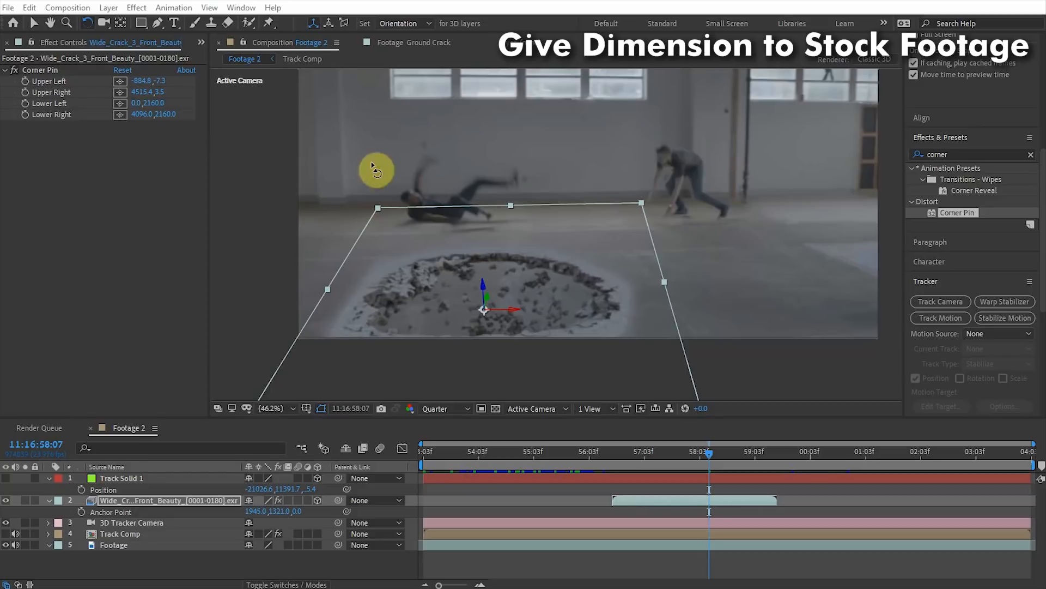
# Step: Reveal the crack layer's Anchor Point at 11:16:58:07 and adjust it to shift the hole's placement on the floor
pyautogui.click(41, 70)
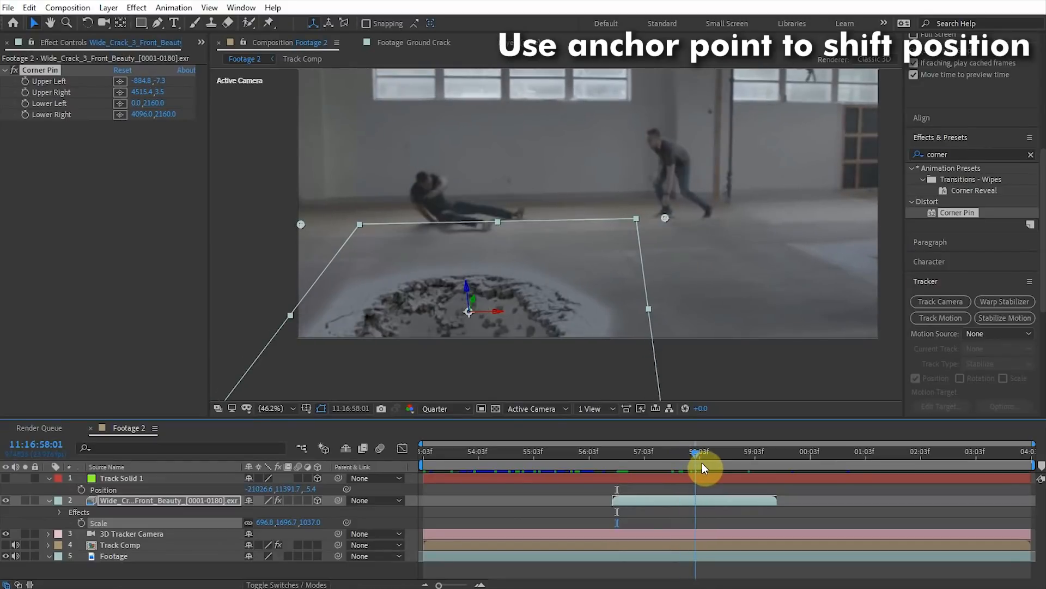
pyautogui.moveTo(702, 463); pyautogui.dragTo(709, 461)
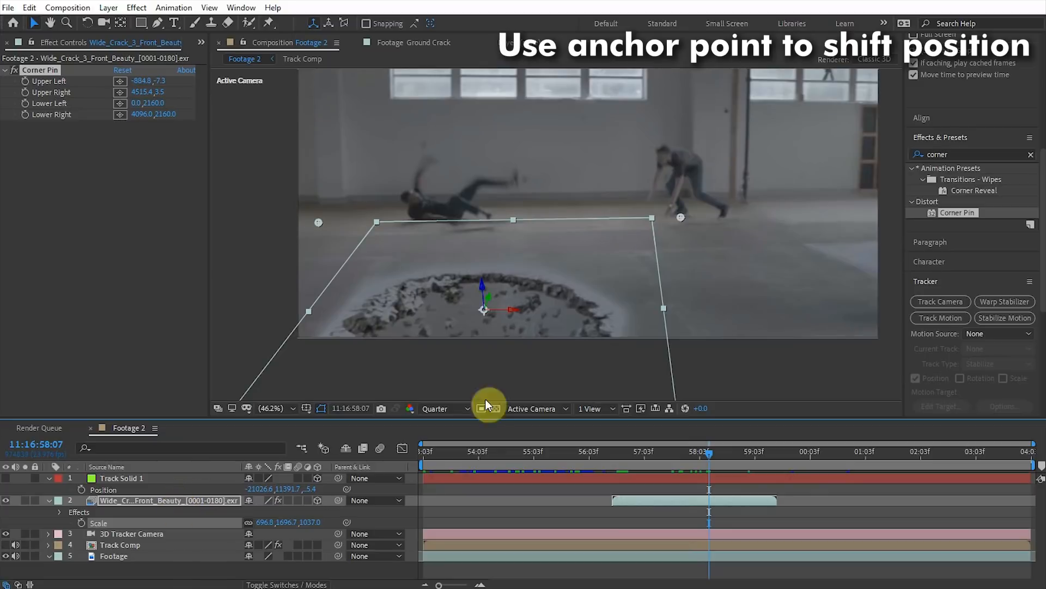
pyautogui.click(139, 502)
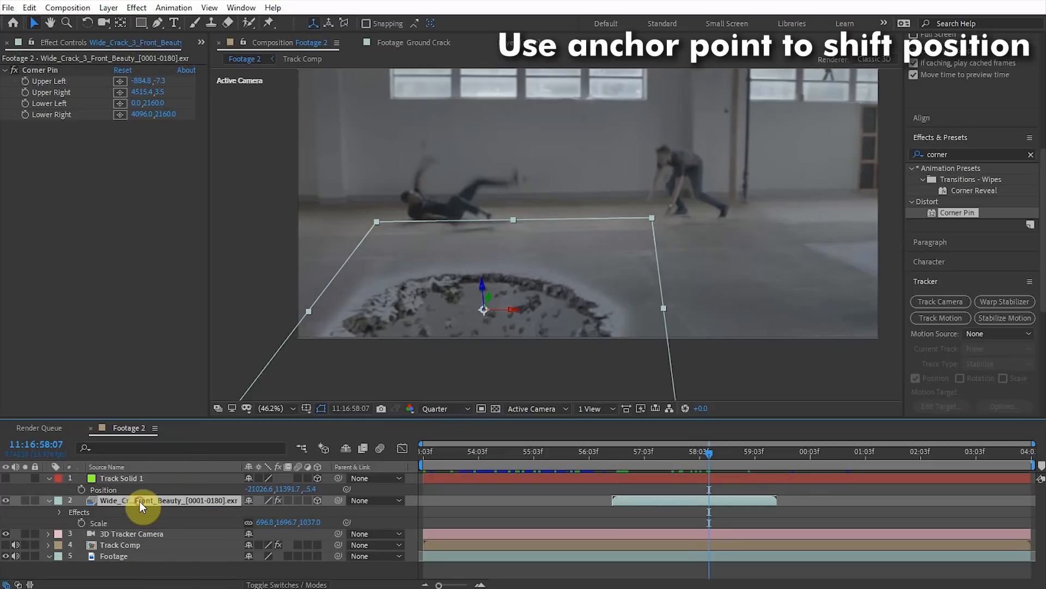
pyautogui.press('a')
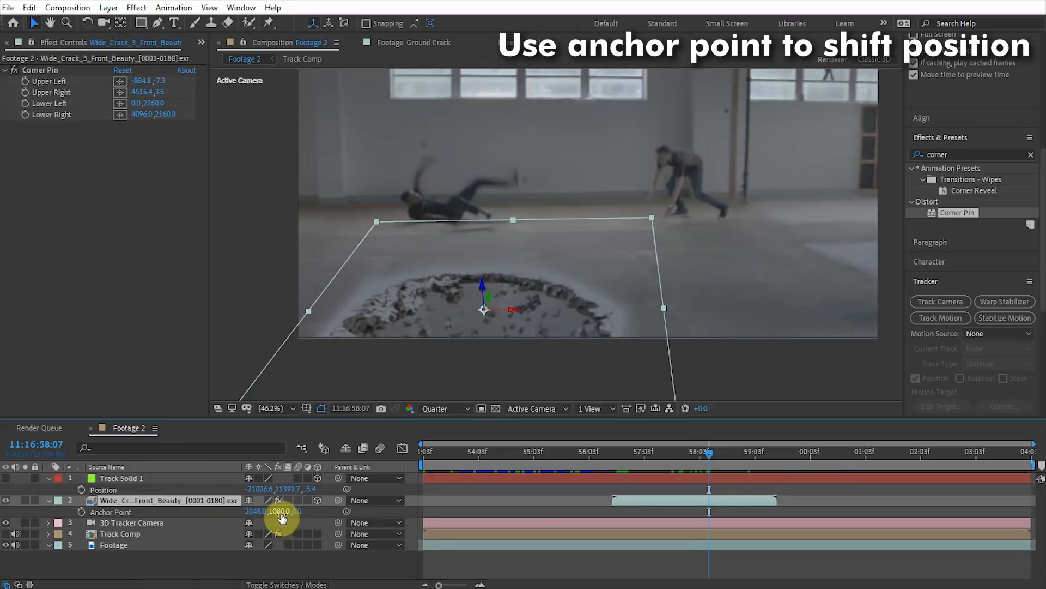
pyautogui.moveTo(484, 311); pyautogui.dragTo(481, 283)
pyautogui.moveTo(256, 512); pyautogui.dragTo(467, 380)
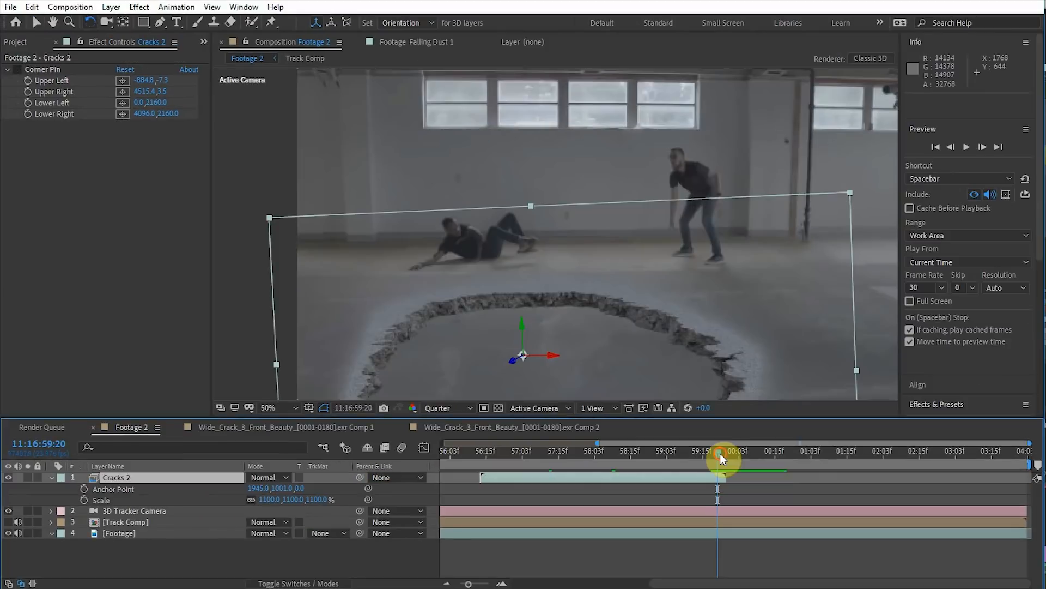
# Step: Freeze the Cracks 2 layer on its last frame and check the frames around the clip's end
pyautogui.moveTo(720, 453); pyautogui.dragTo(734, 450)
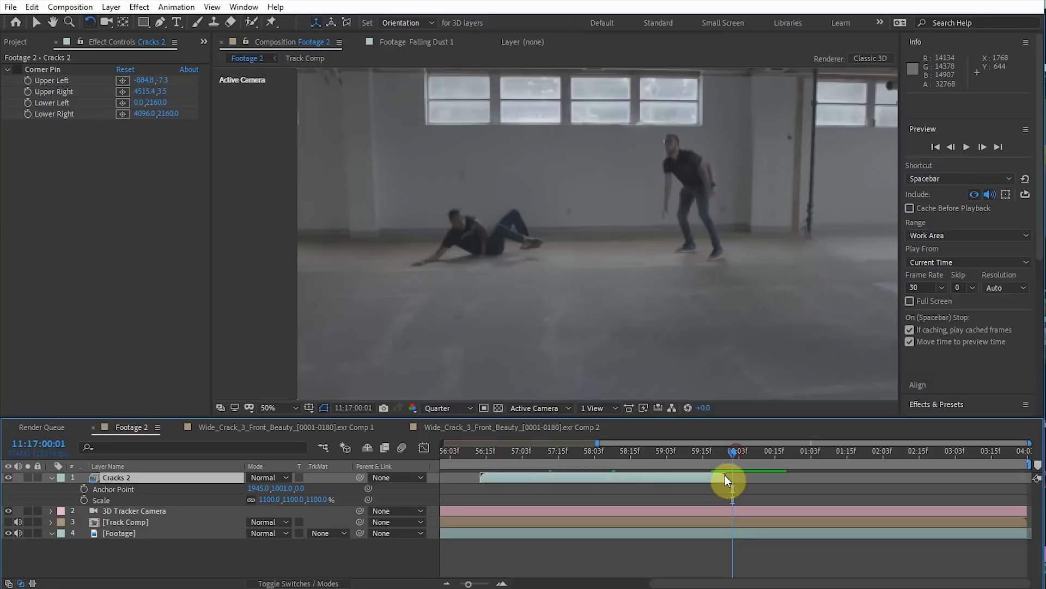
pyautogui.rightClick(663, 476)
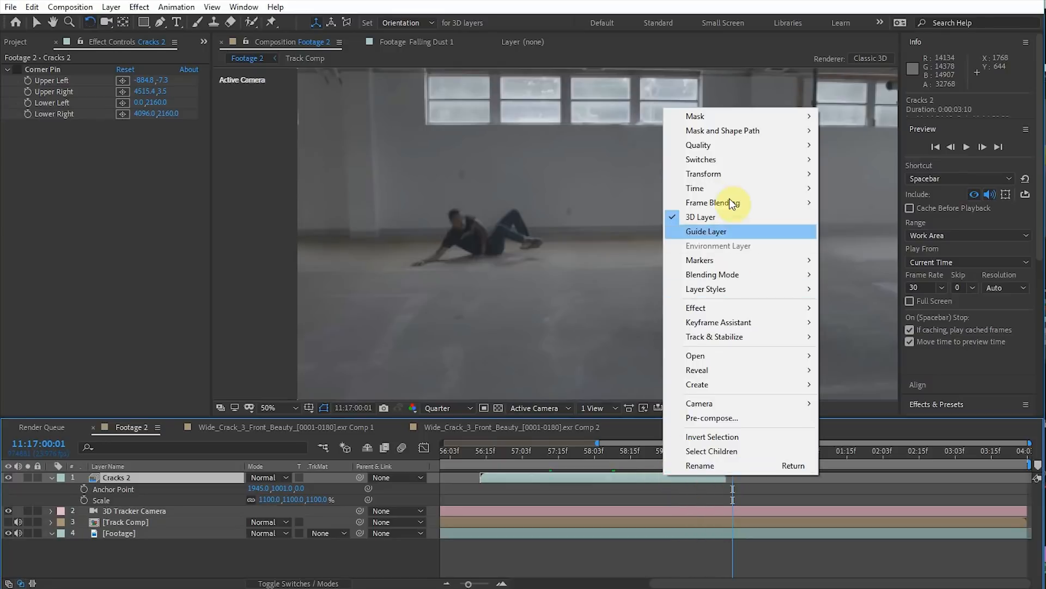
pyautogui.moveTo(728, 188)
pyautogui.click(867, 246)
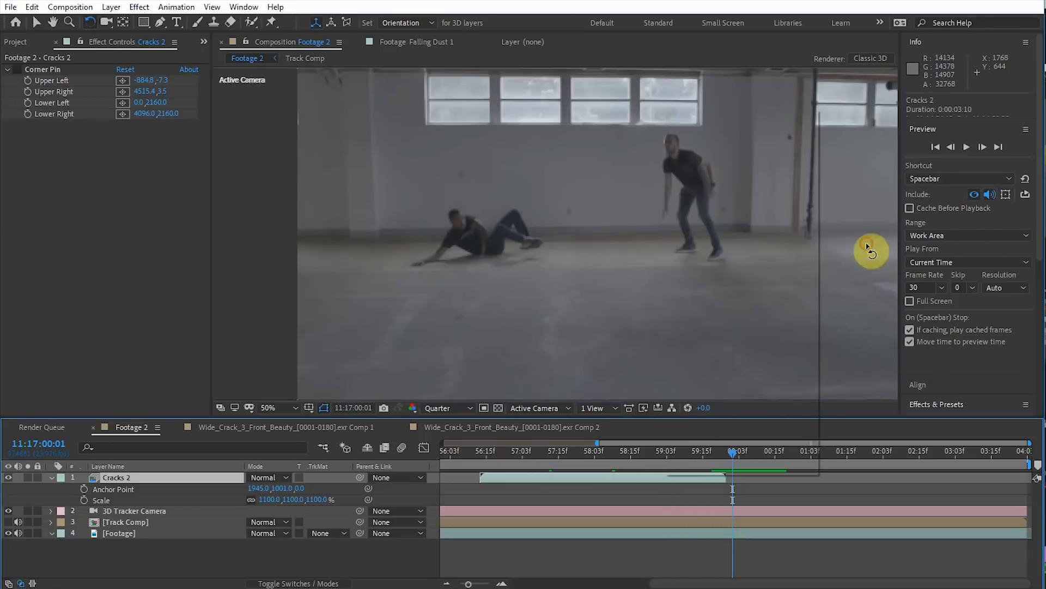
pyautogui.moveTo(734, 455)
pyautogui.mouseDown()
pyautogui.moveTo(858, 446)
pyautogui.moveTo(724, 446)
pyautogui.mouseUp()
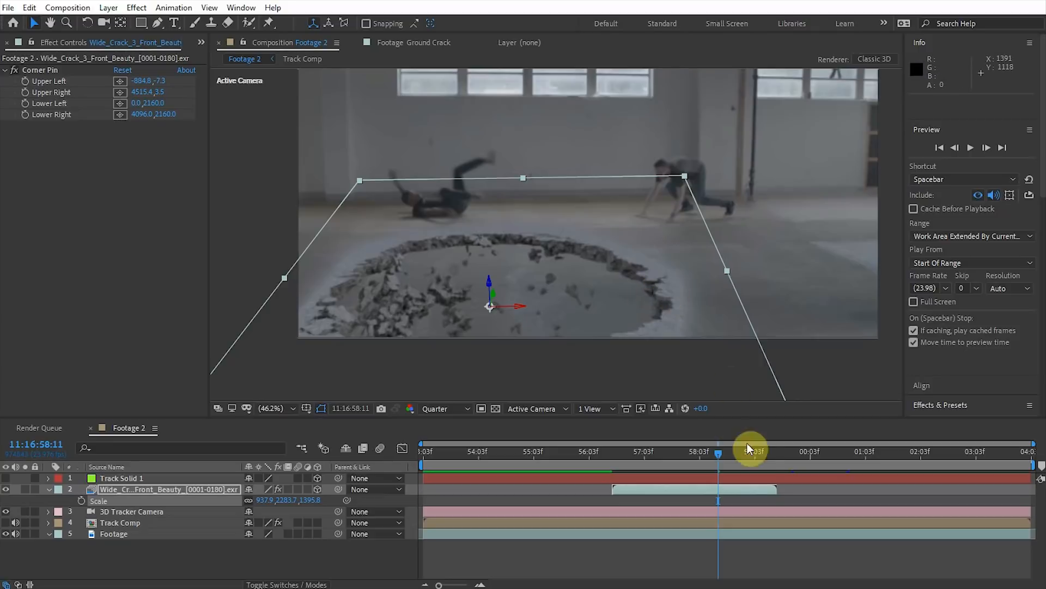
# Step: Pre-compose the crack layer, leaving all attributes in Footage 2, with the playhead at 11:16:57:13 where the ground begins breaking
pyautogui.click(666, 454)
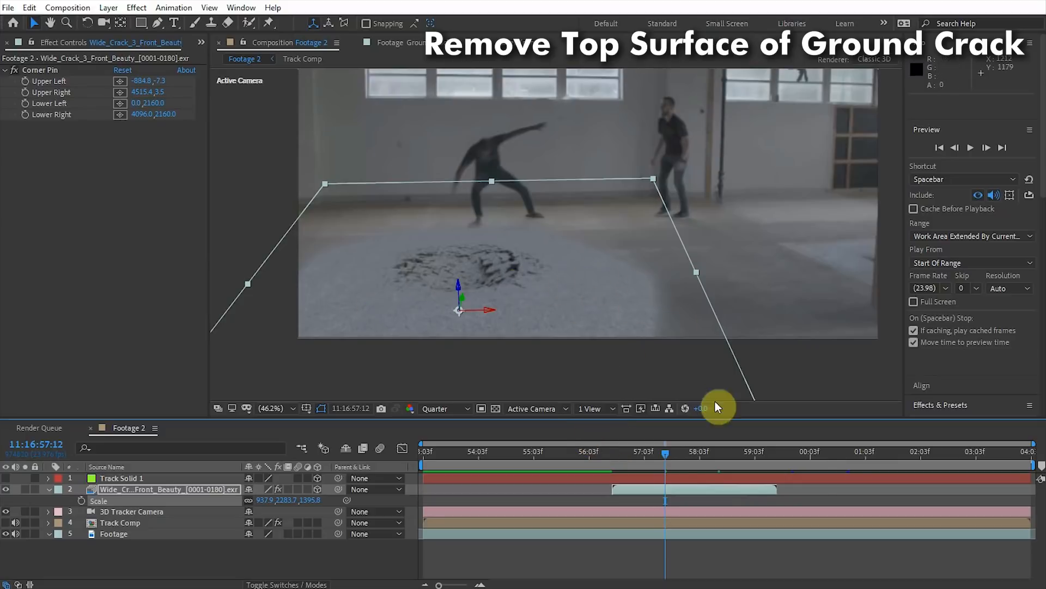
pyautogui.click(689, 457)
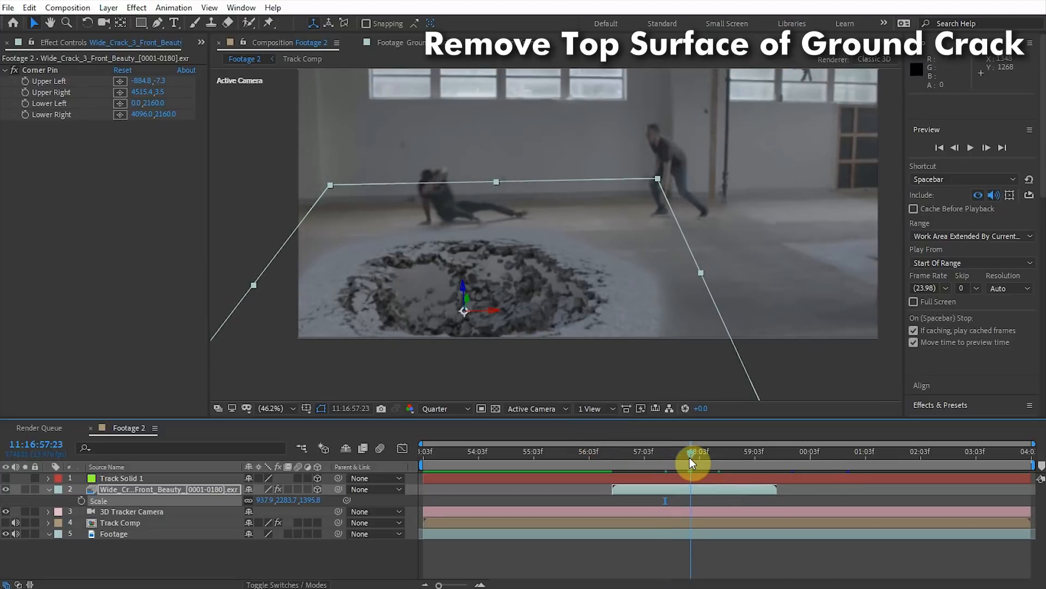
pyautogui.moveTo(689, 456); pyautogui.dragTo(668, 455)
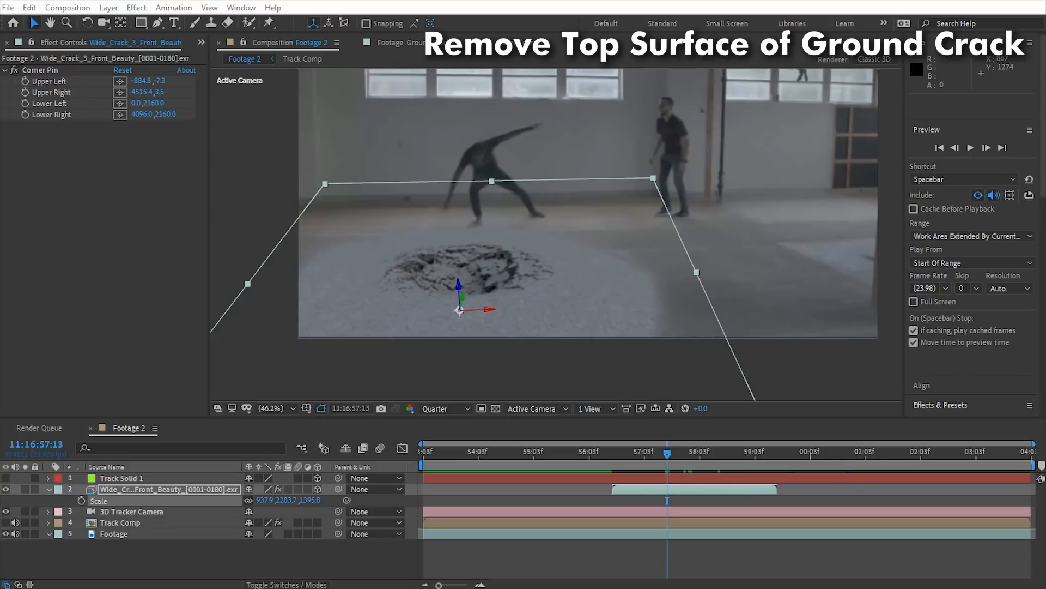
pyautogui.rightClick(156, 487)
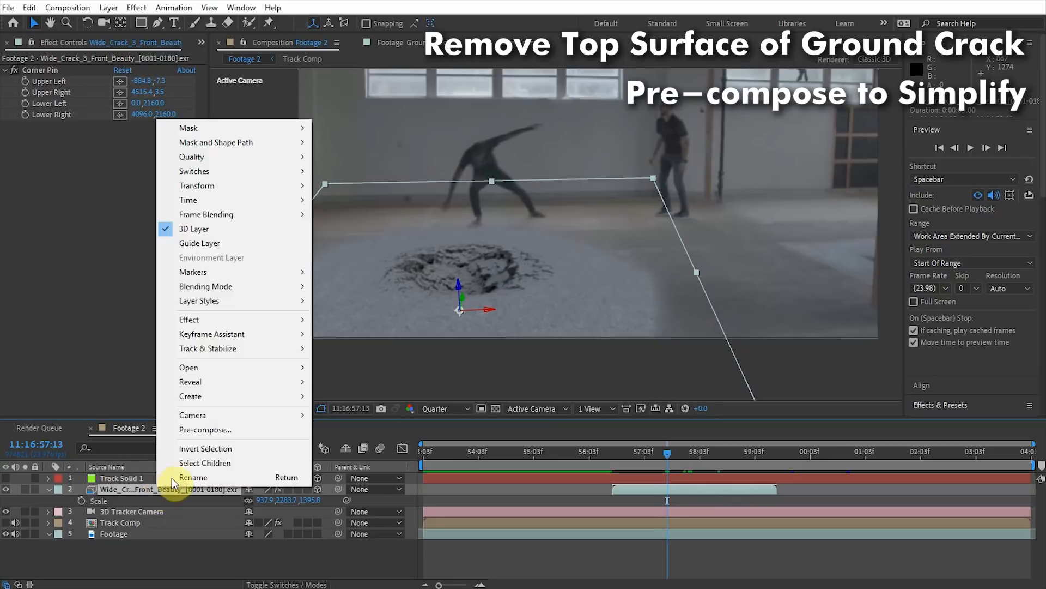
pyautogui.click(203, 431)
pyautogui.click(417, 311)
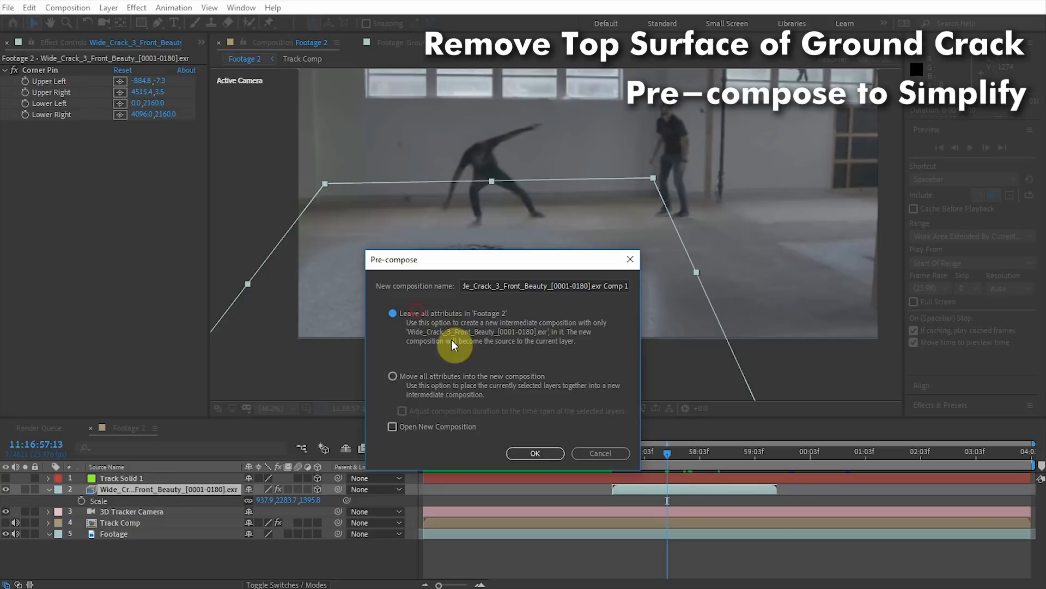
pyautogui.click(545, 447)
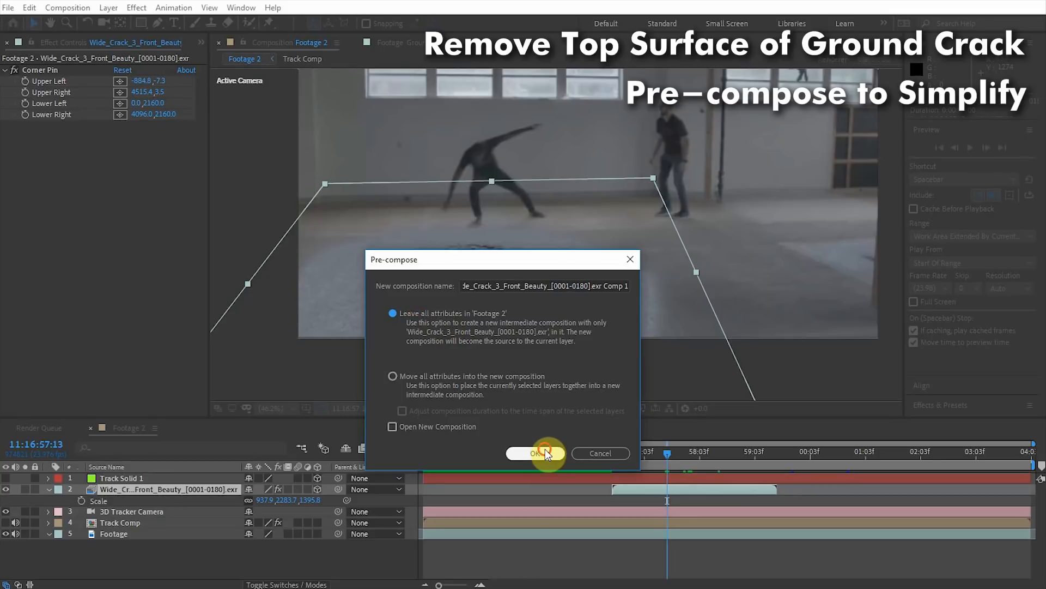
# Step: Open the crack pre-comp from Footage 2 with its EXR footage layer selected
pyautogui.doubleClick(136, 486)
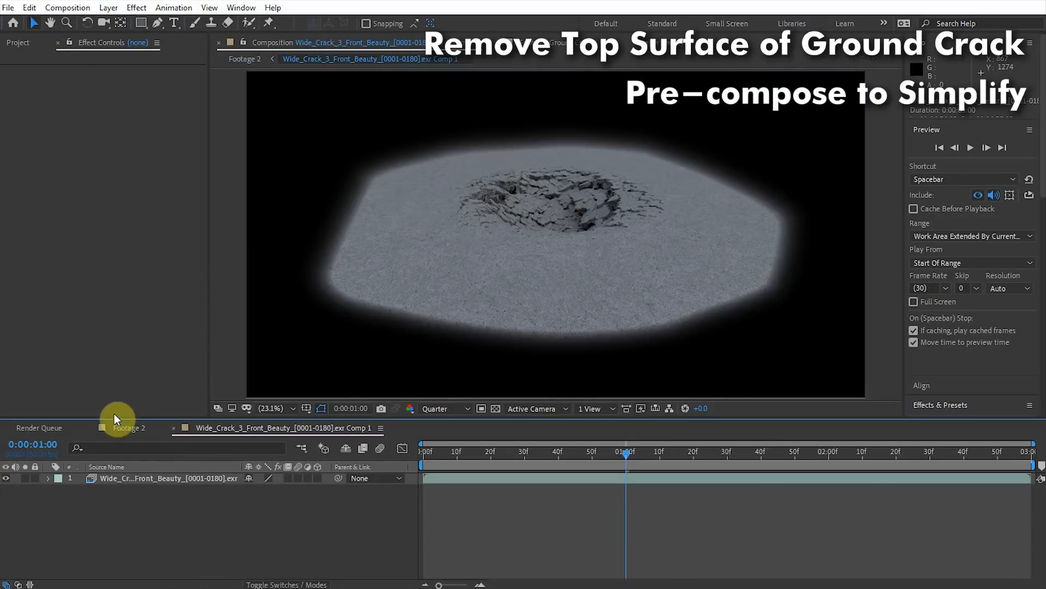
pyautogui.click(128, 478)
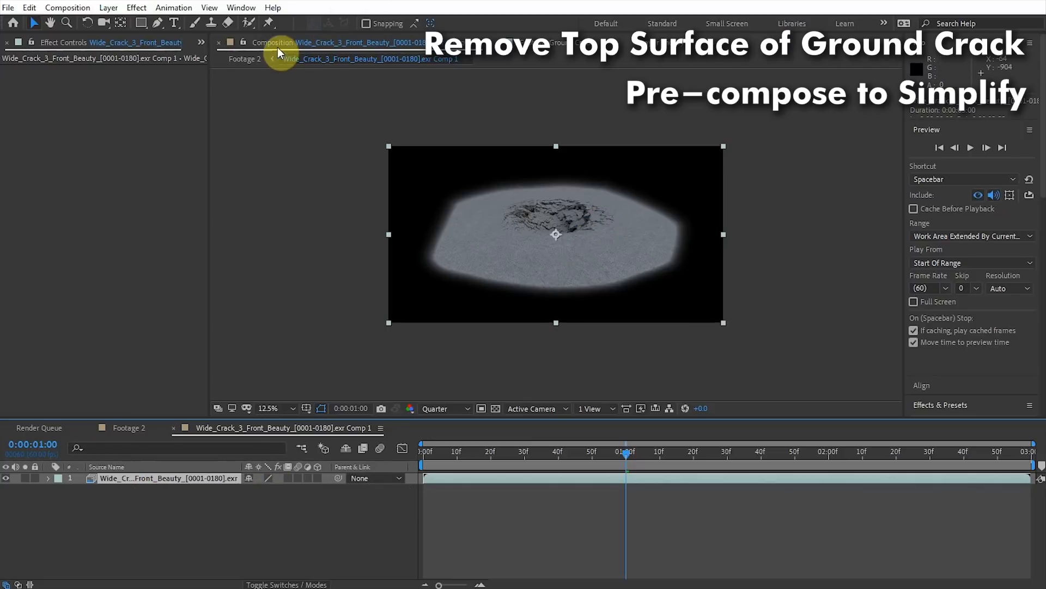
pyautogui.click(244, 58)
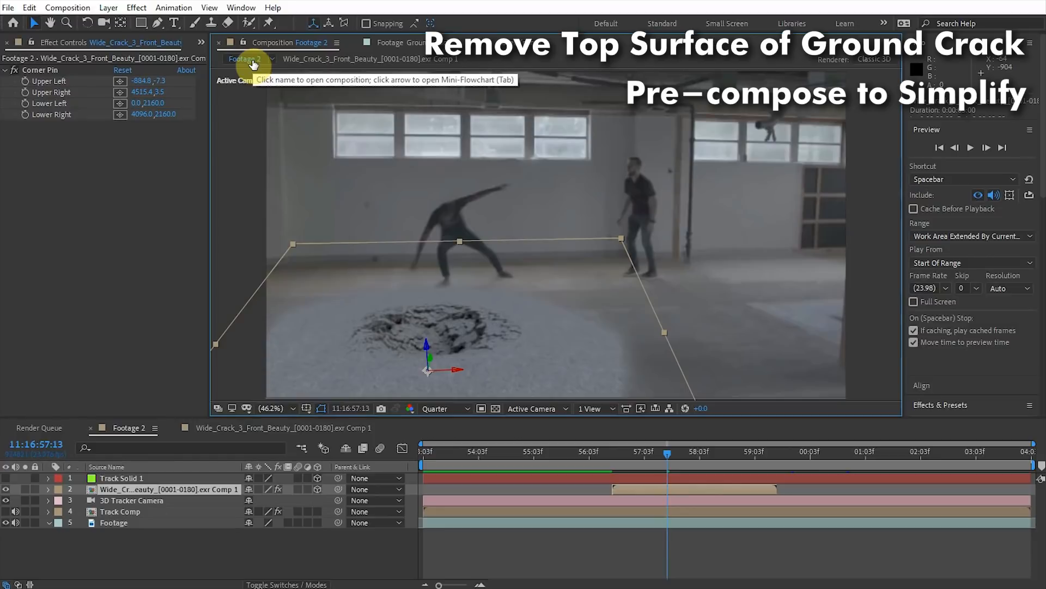
pyautogui.doubleClick(119, 489)
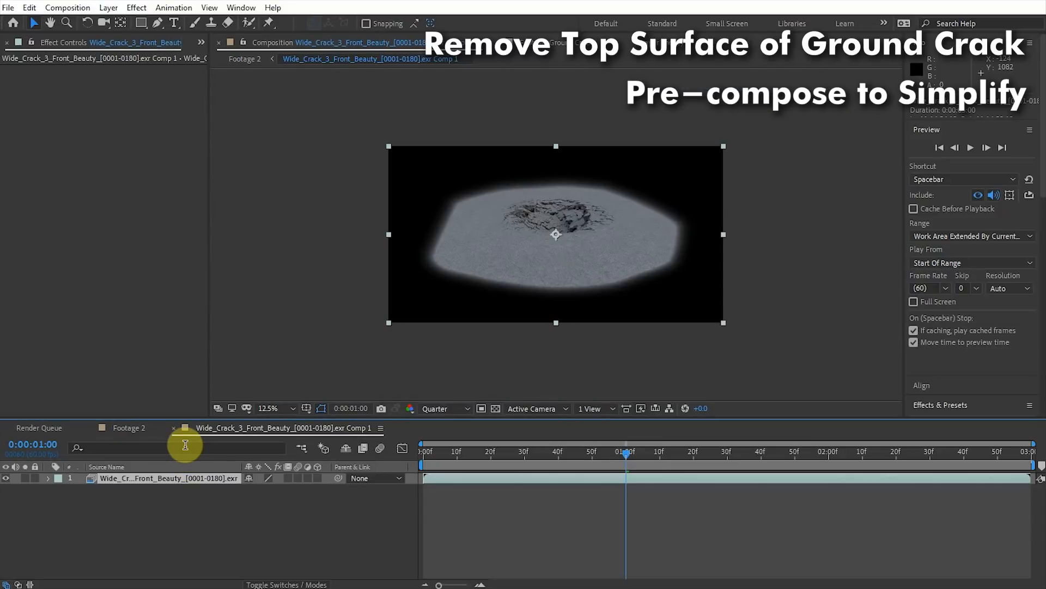
pyautogui.scroll(3, 423, 267)
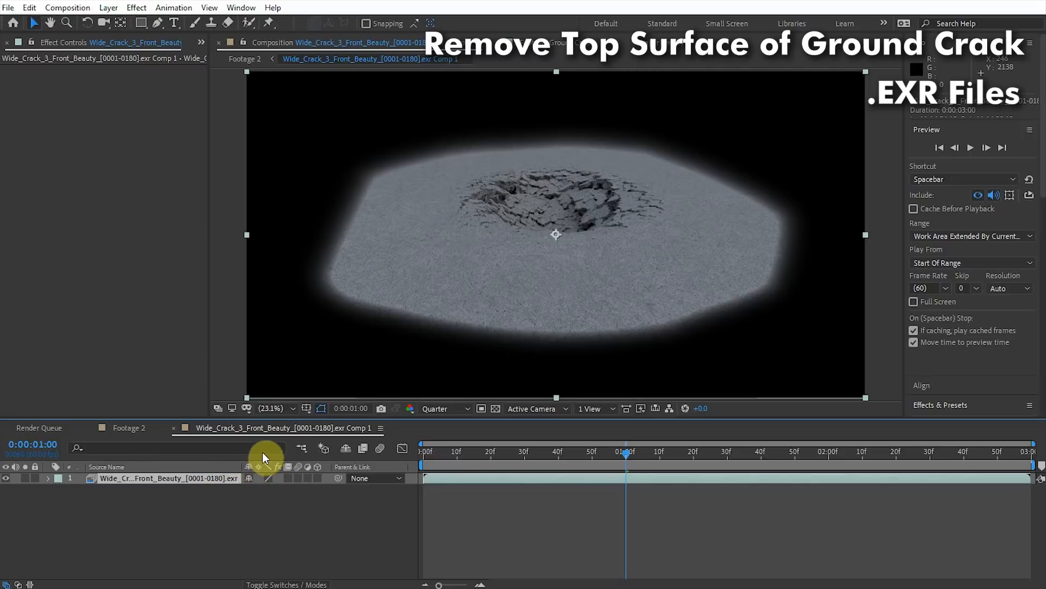
# Step: Apply the 3D Channel effect EXtractoR to the crack layer, with red, green and blue set to IDs.red and alpha to IDs.alpha
pyautogui.click(927, 130)
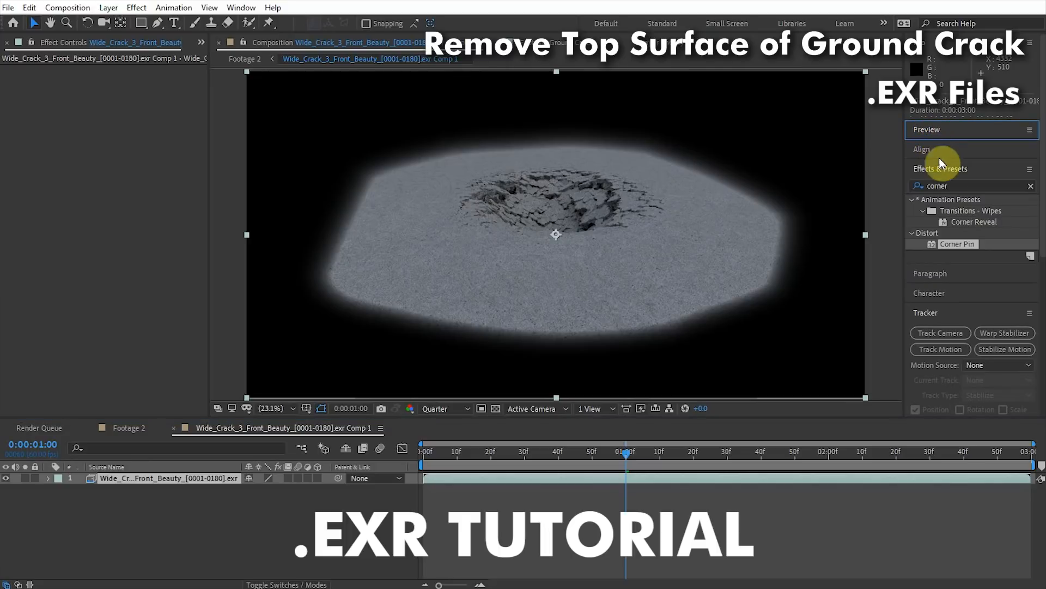
pyautogui.click(1030, 186)
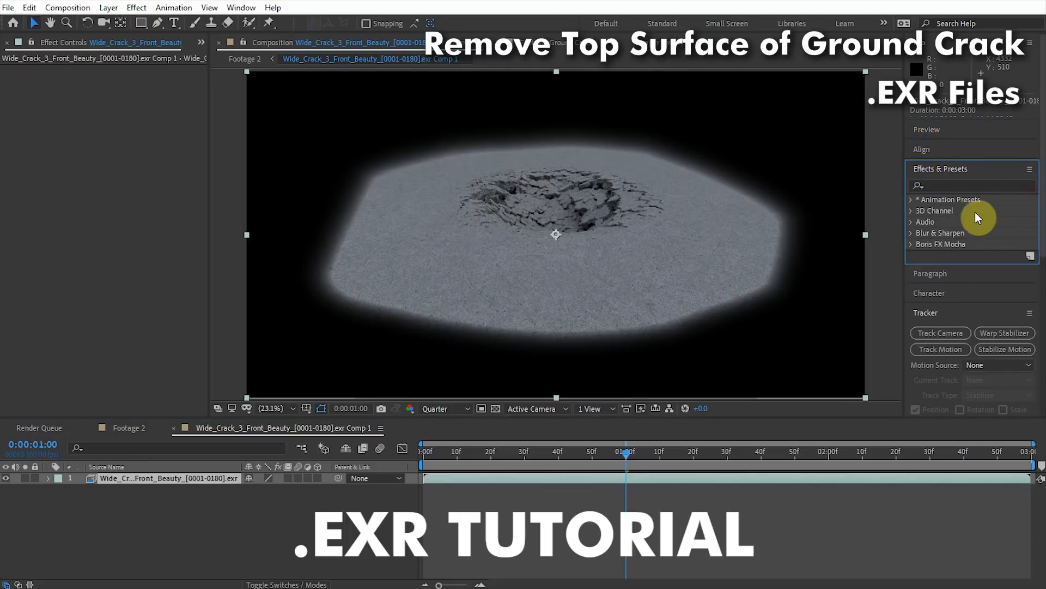
pyautogui.click(910, 211)
pyautogui.click(953, 257)
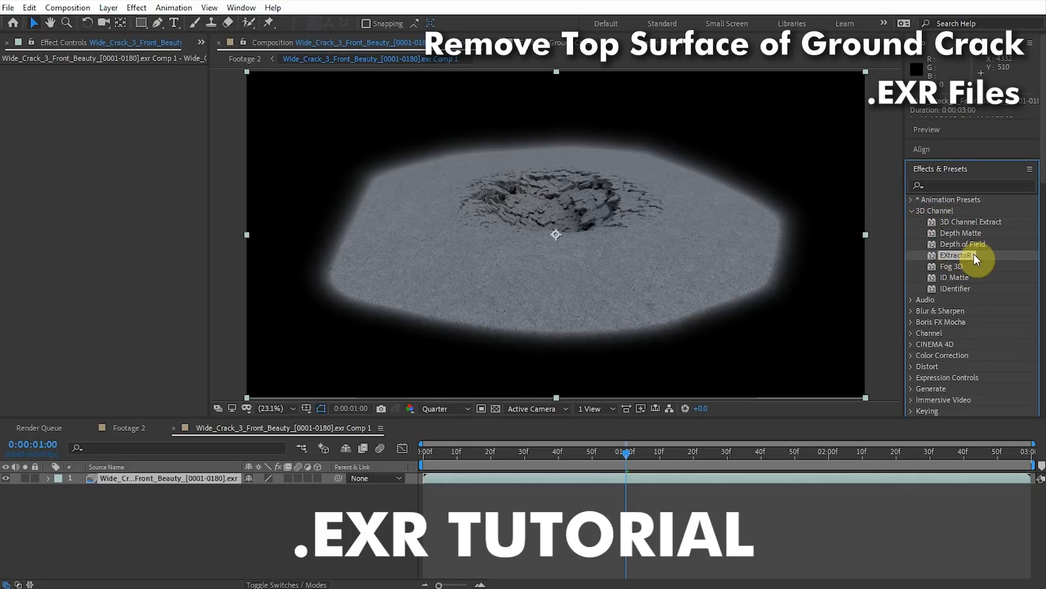
pyautogui.moveTo(967, 254); pyautogui.dragTo(629, 478)
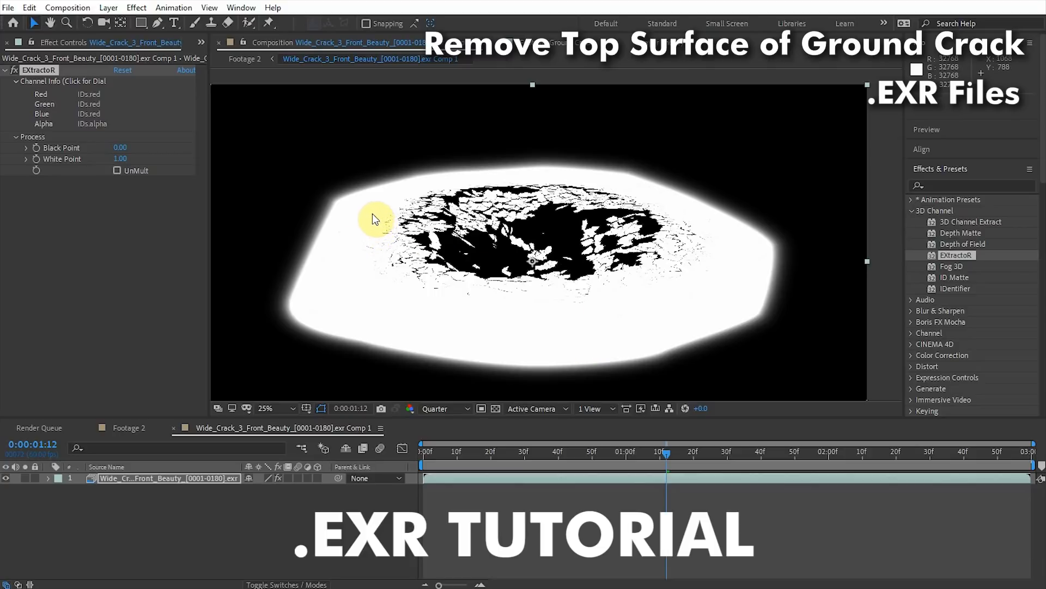
# Step: Duplicate the EXR crack layer and delete the EXtractoR effect from the upper copy
pyautogui.click(148, 478)
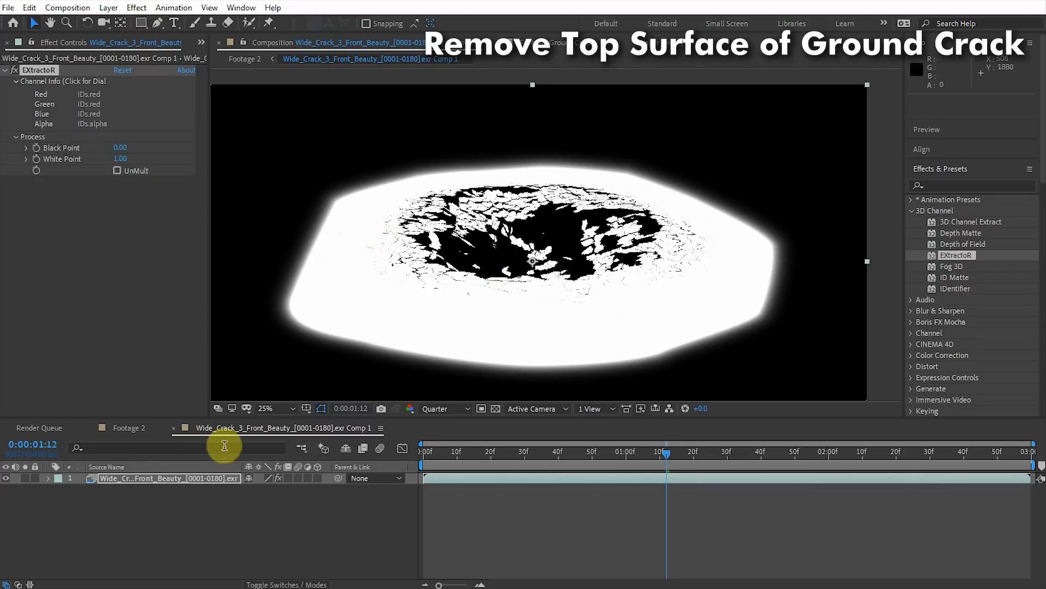
pyautogui.click(147, 476)
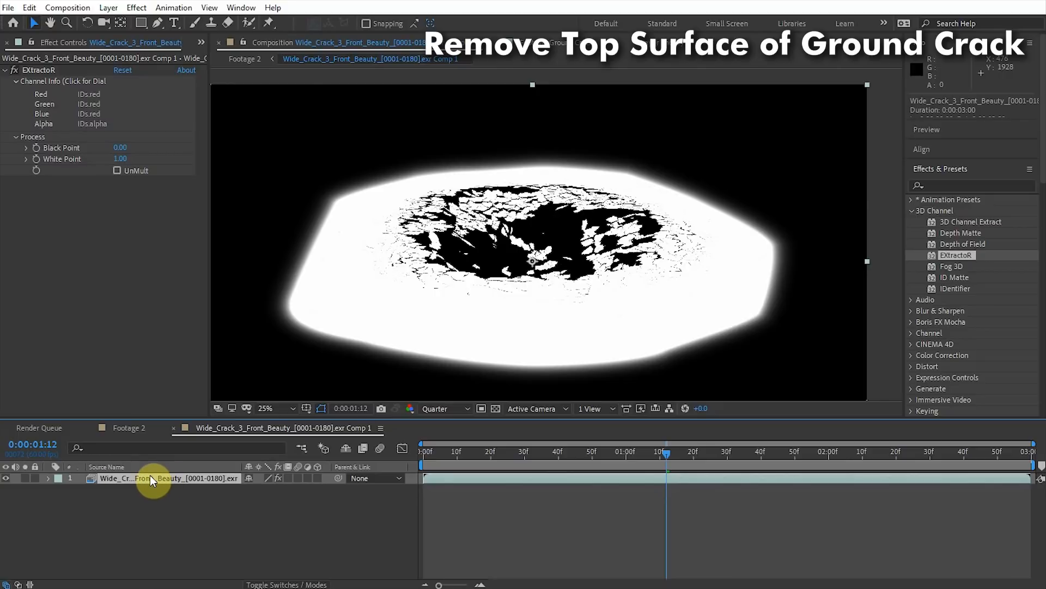
pyautogui.hotkey('ctrl', 'd')
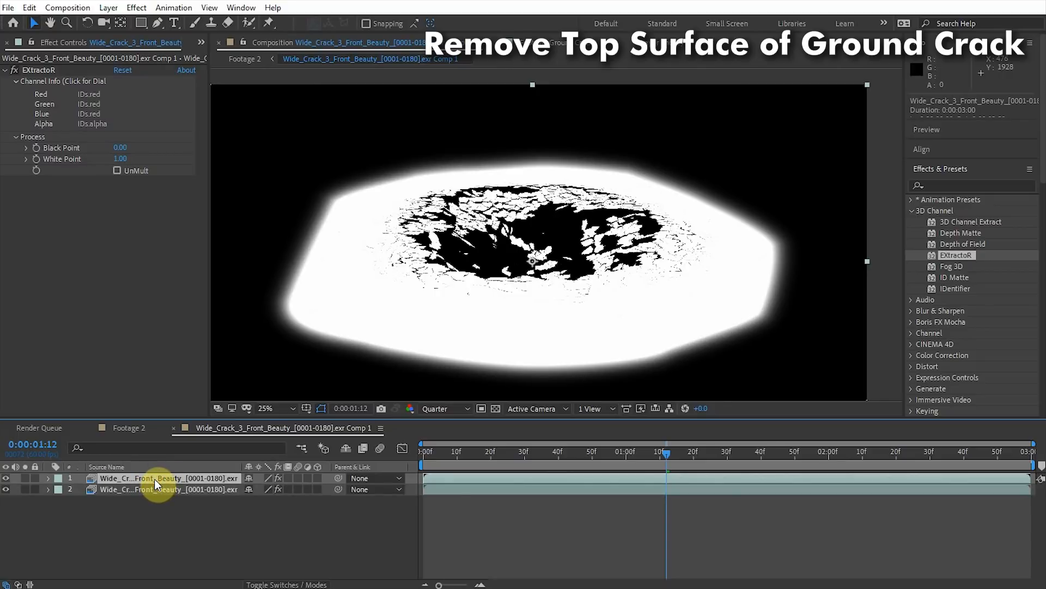
pyautogui.click(41, 71)
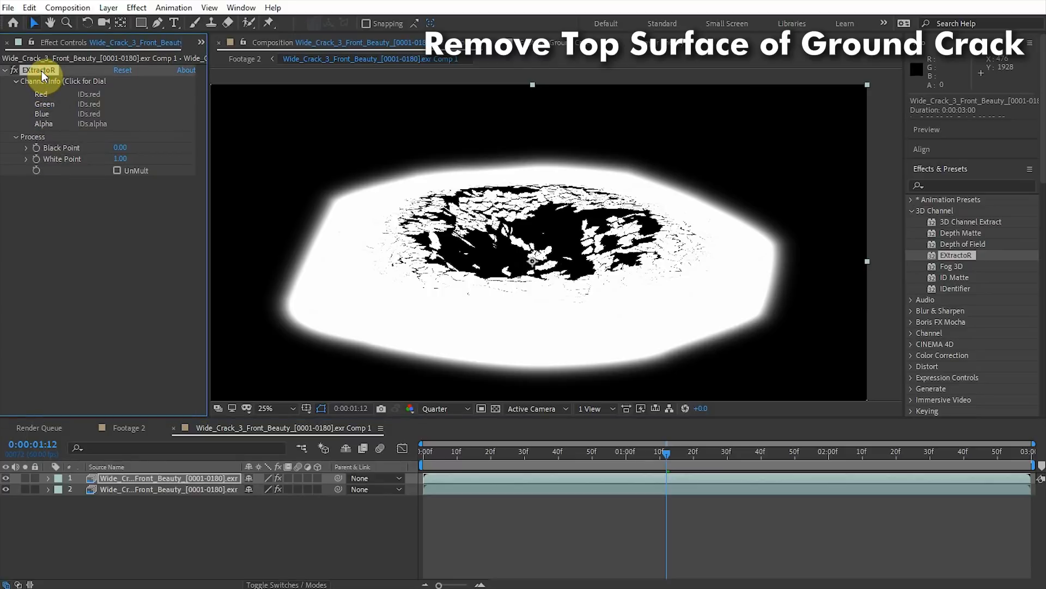
pyautogui.press('Delete')
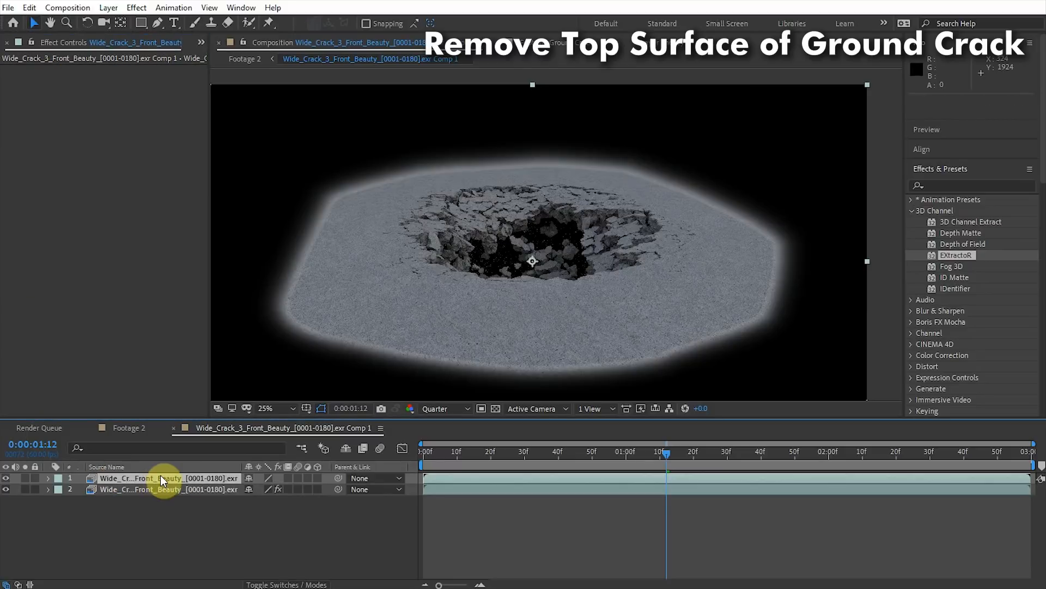
# Step: Solo the crack layer and the EXtractoR layer to compare the beauty image with the ID matte
pyautogui.click(25, 478)
pyautogui.click(27, 487)
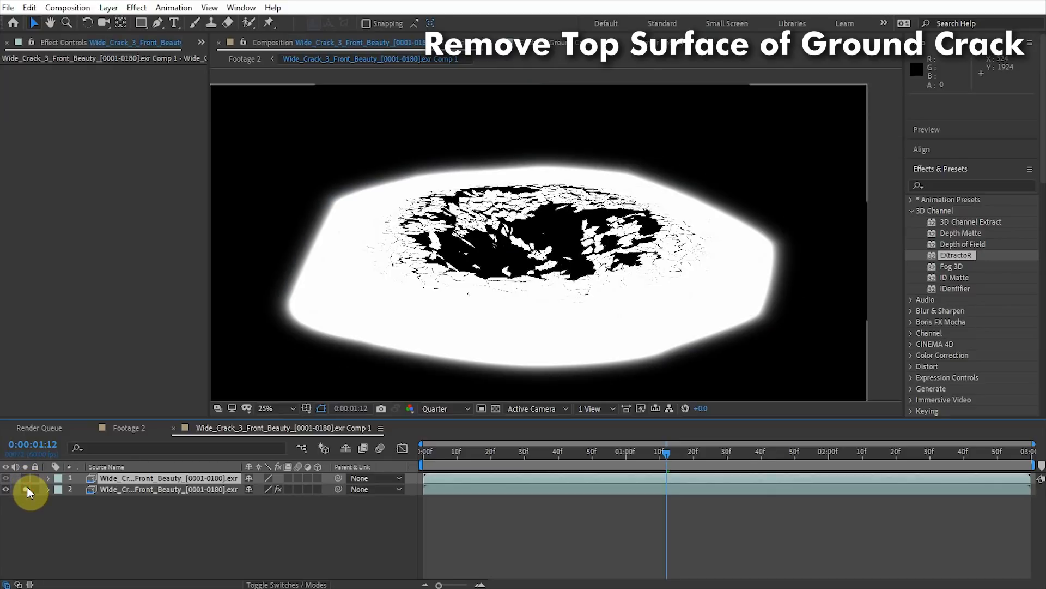
pyautogui.click(27, 487)
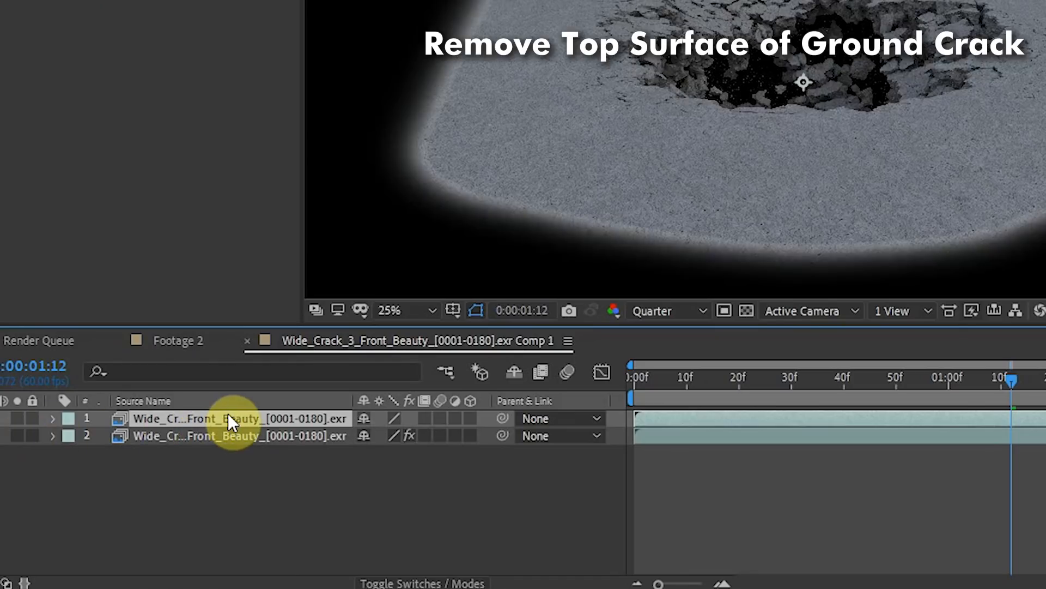
# Step: Show the track matte options and move the EXtractoR matte layer above the ground crack layer
pyautogui.click(417, 580)
pyautogui.click(418, 581)
pyautogui.click(418, 581)
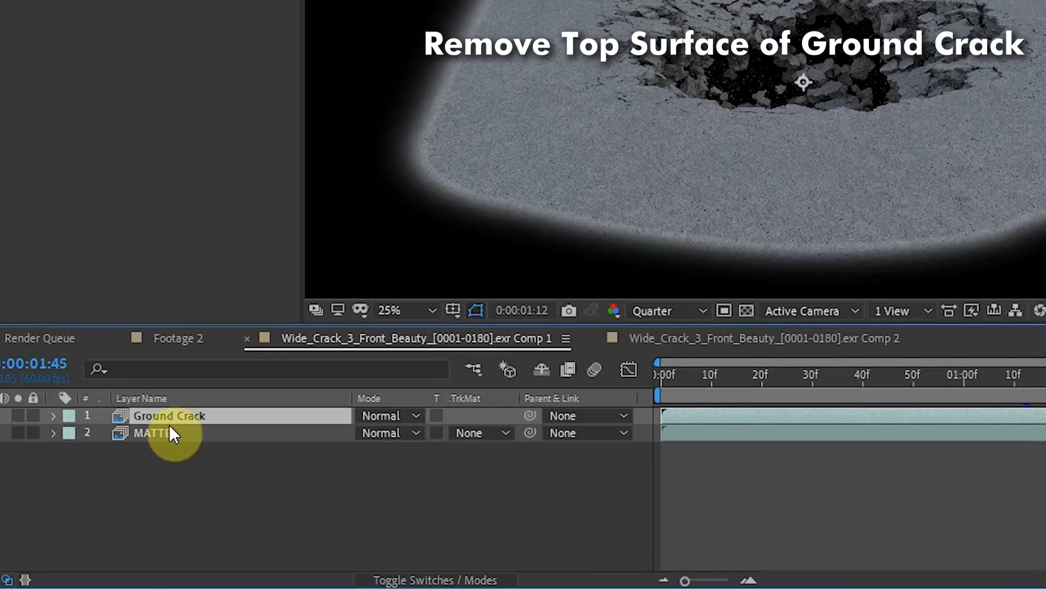
pyautogui.moveTo(166, 432); pyautogui.dragTo(173, 420)
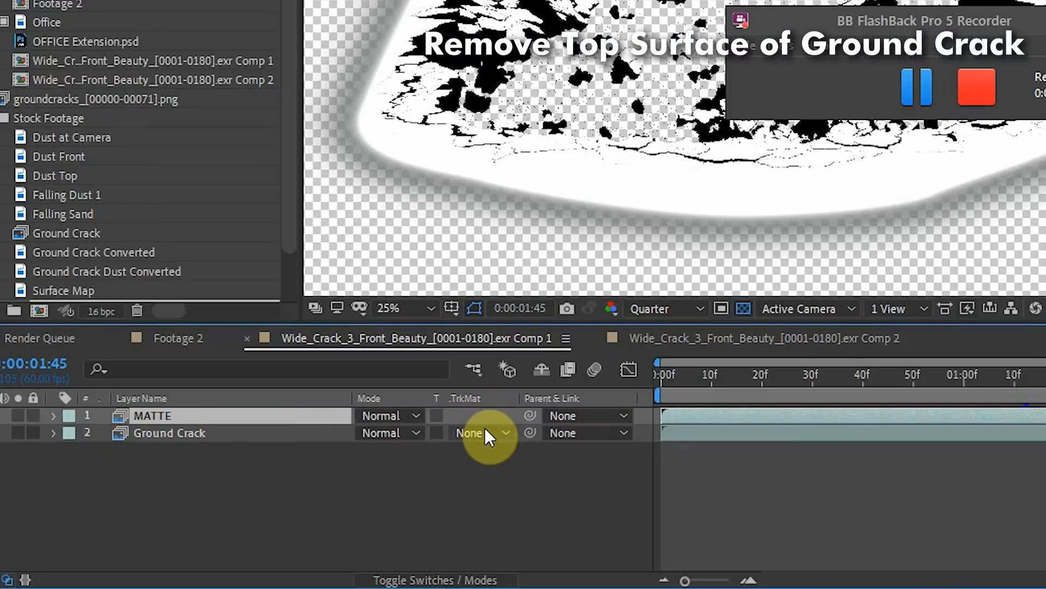
pyautogui.click(166, 432)
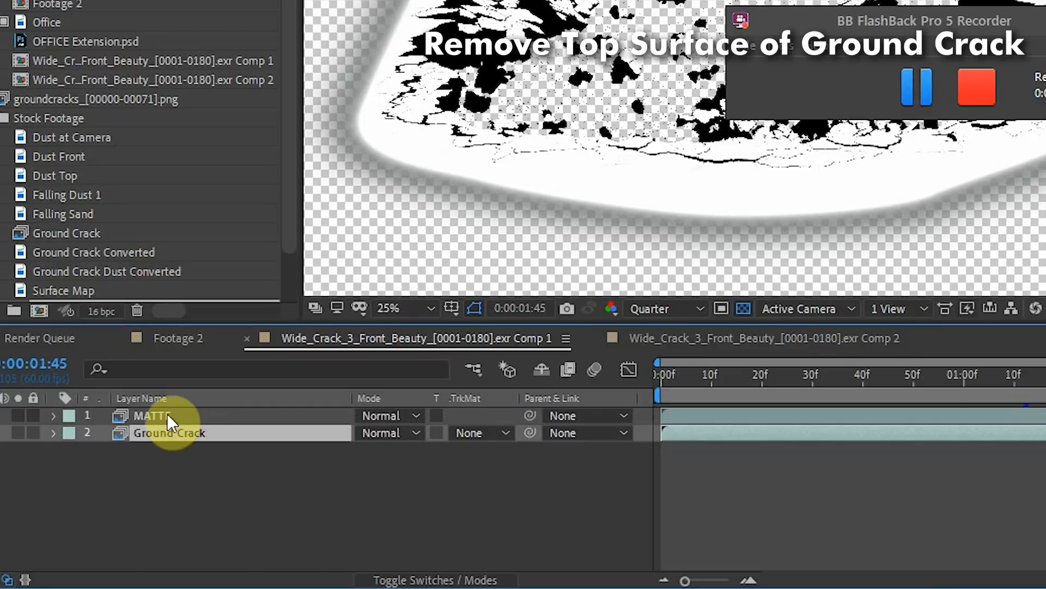
pyautogui.click(161, 416)
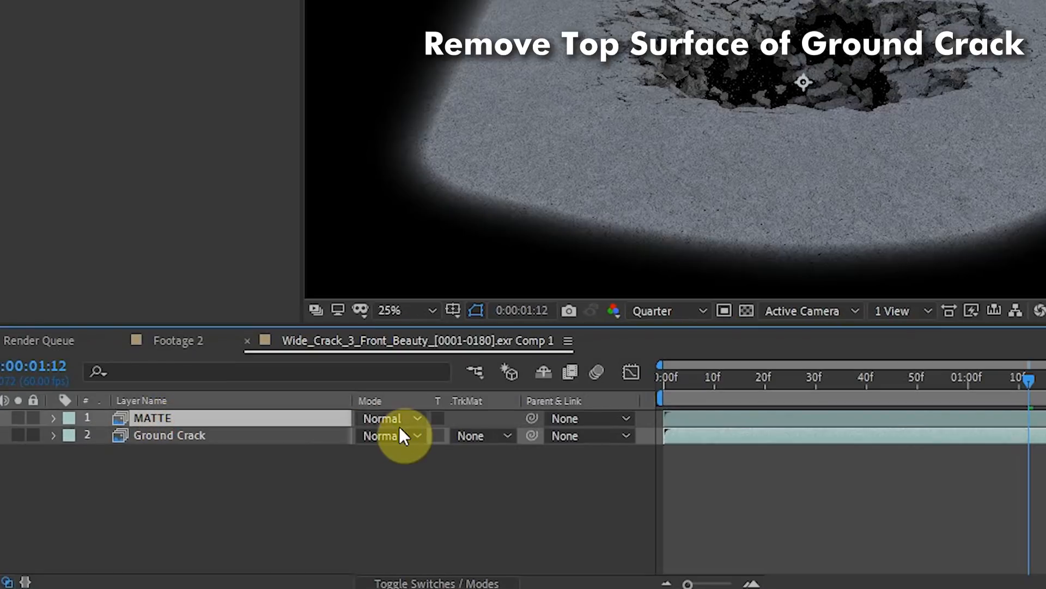
# Step: Try Luma Matte as the ground crack layer's track matte and inspect the crack up close
pyautogui.click(486, 437)
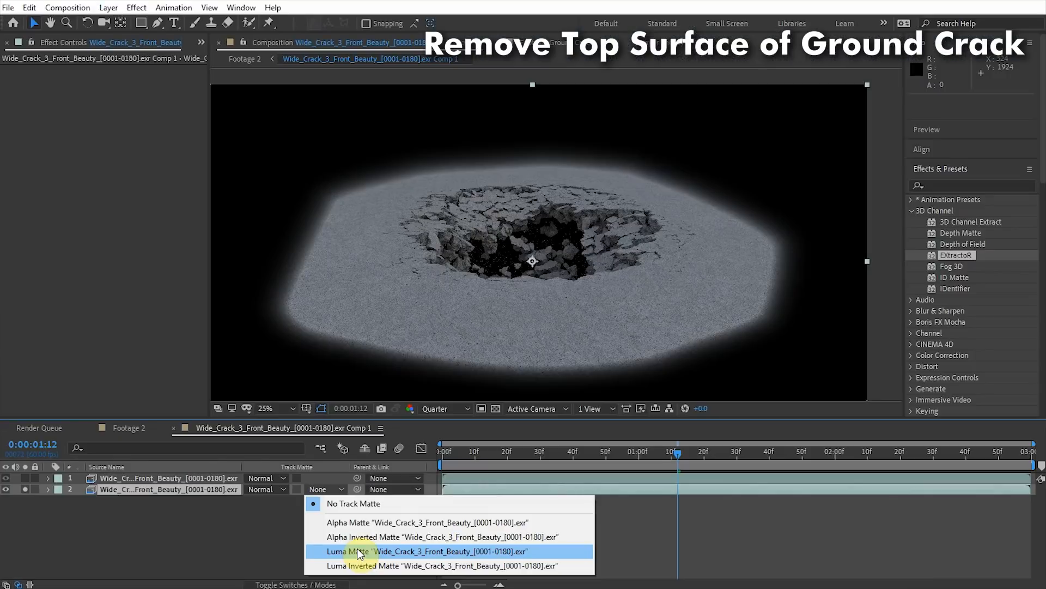
pyautogui.click(359, 551)
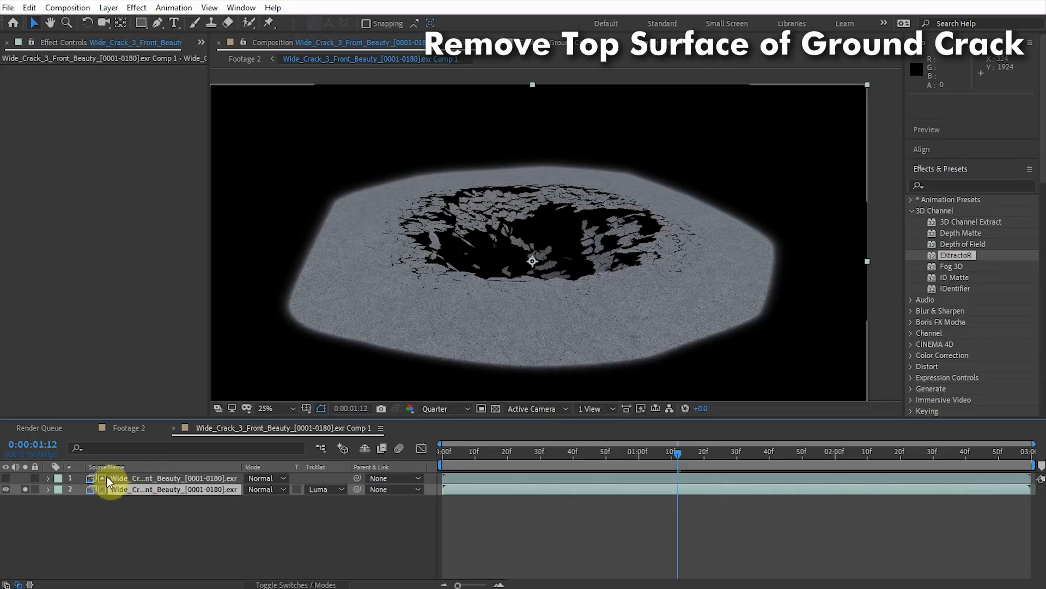
pyautogui.click(179, 480)
pyautogui.click(330, 490)
pyautogui.click(370, 551)
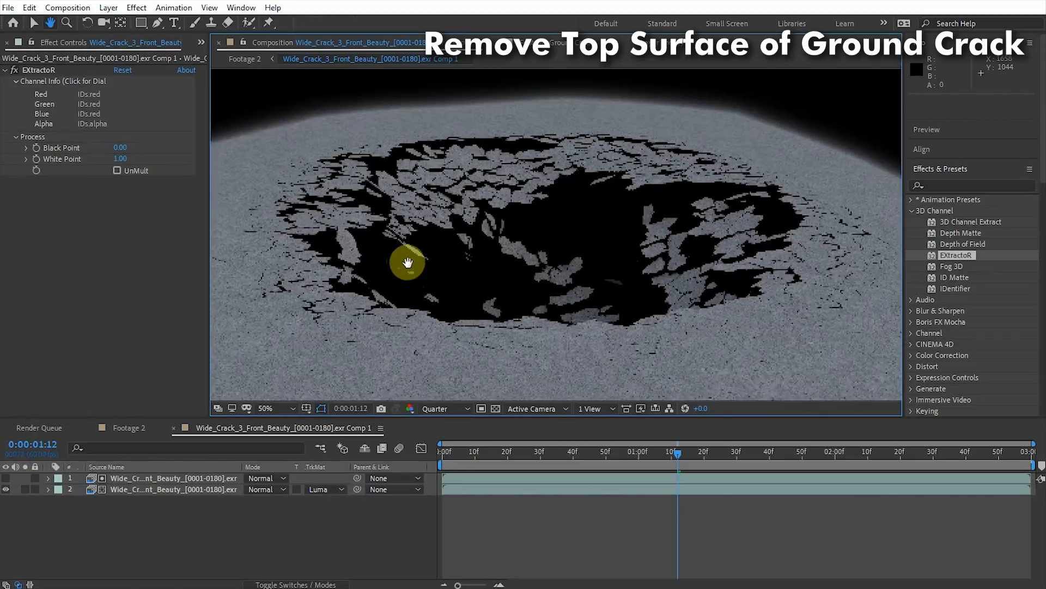
pyautogui.moveTo(407, 262); pyautogui.dragTo(542, 292)
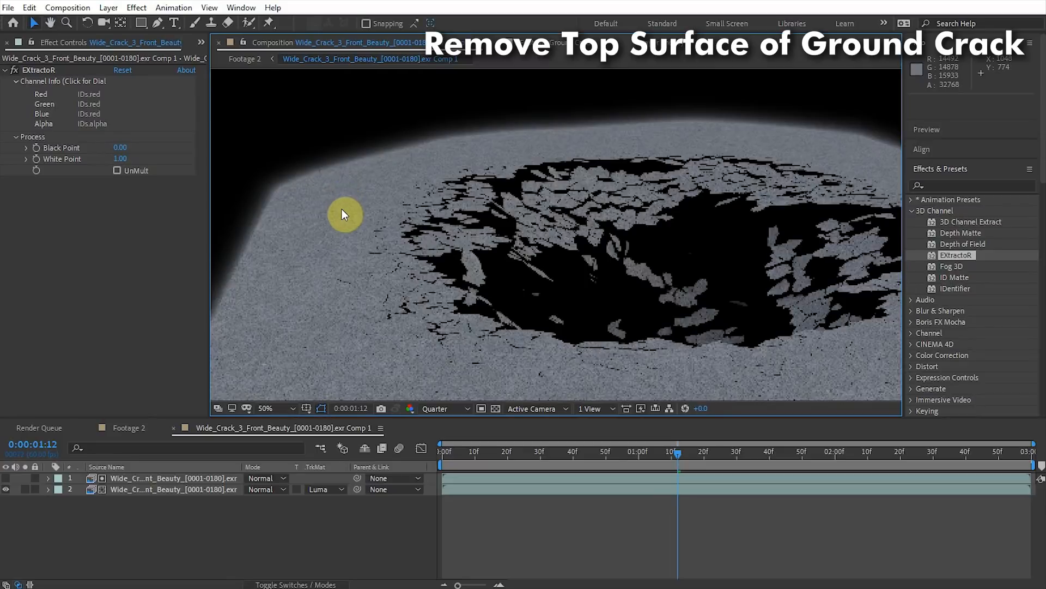
# Step: Set the ground crack layer's track matte to Luma Inverted Matte and check the remaining crack walls and outer edge
pyautogui.click(336, 488)
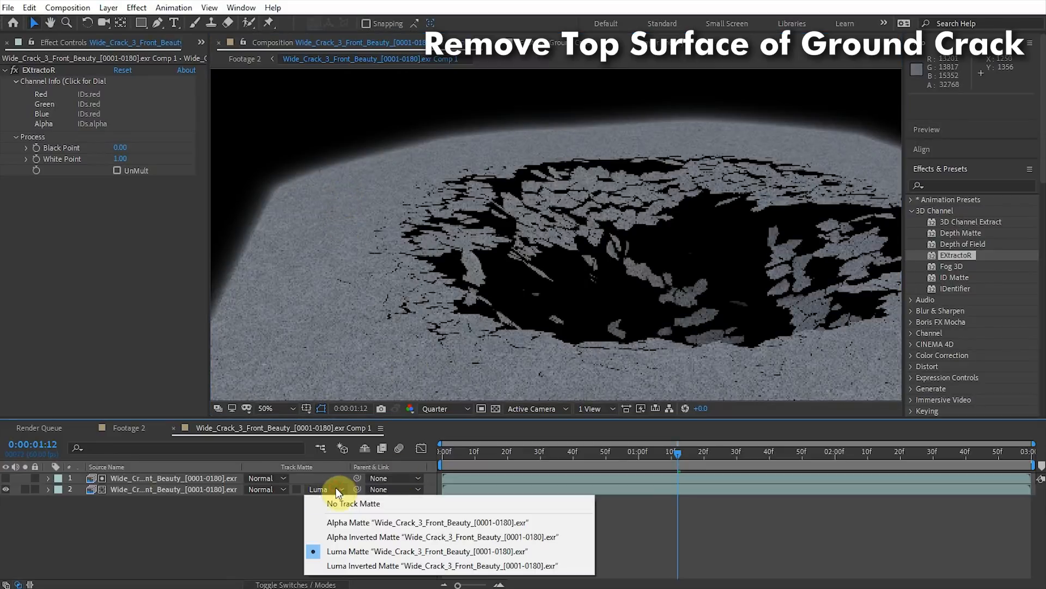
pyautogui.click(374, 567)
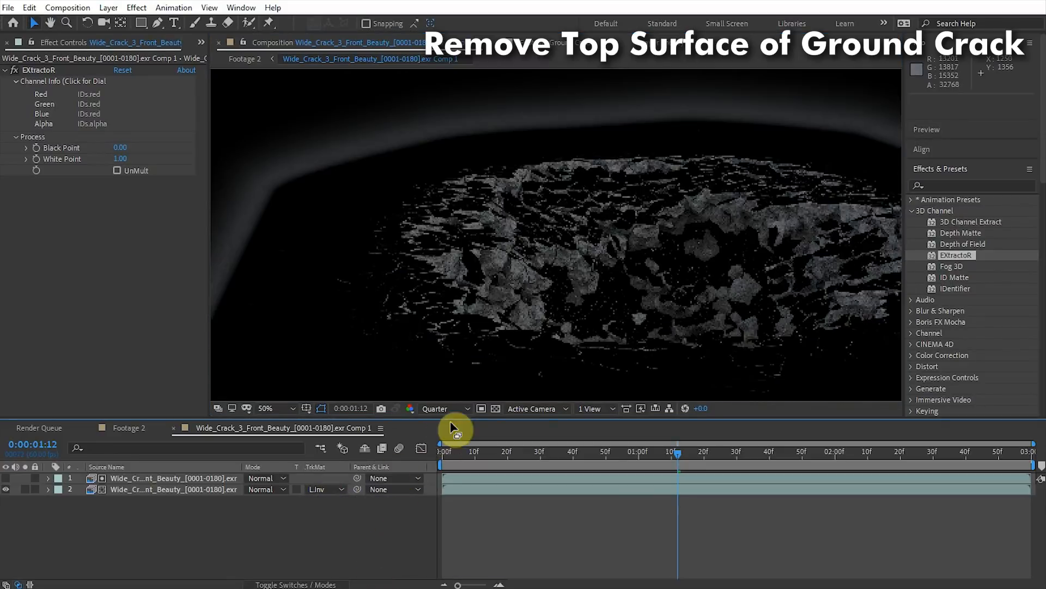
pyautogui.scroll(-2, 485, 255)
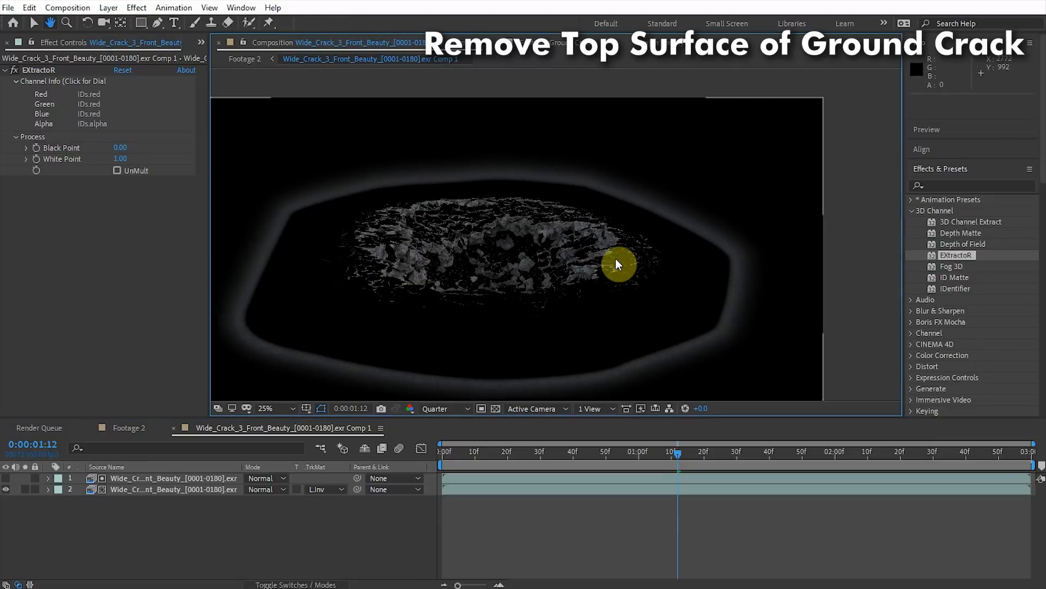
pyautogui.scroll(2, 671, 246)
pyautogui.scroll(-2, 476, 352)
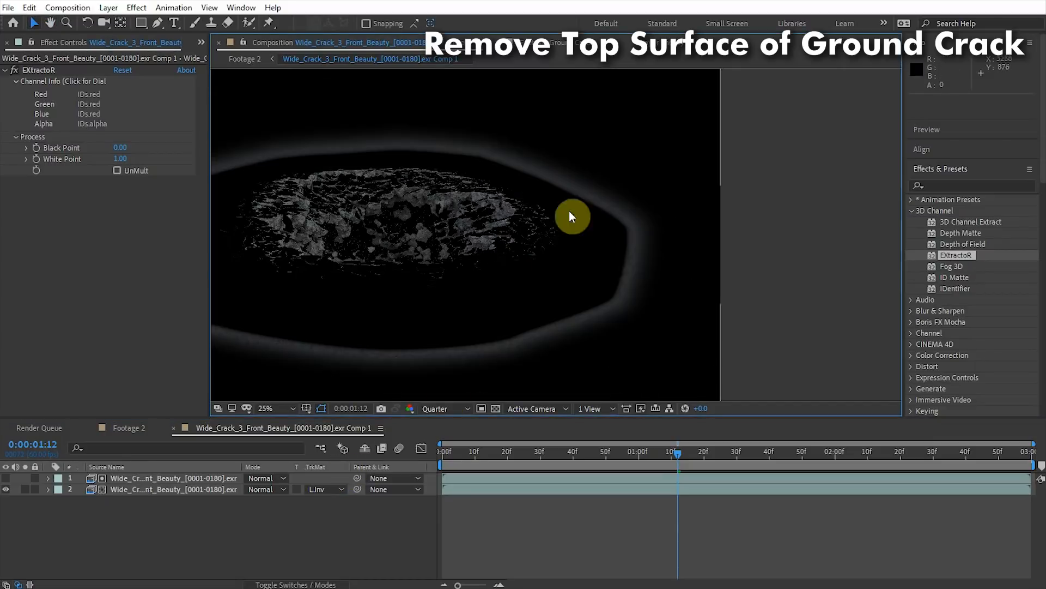
pyautogui.moveTo(300, 158); pyautogui.dragTo(403, 157)
# Step: At 0:00:01:45, add a white solid above both crack layers and hide it
pyautogui.click(786, 459)
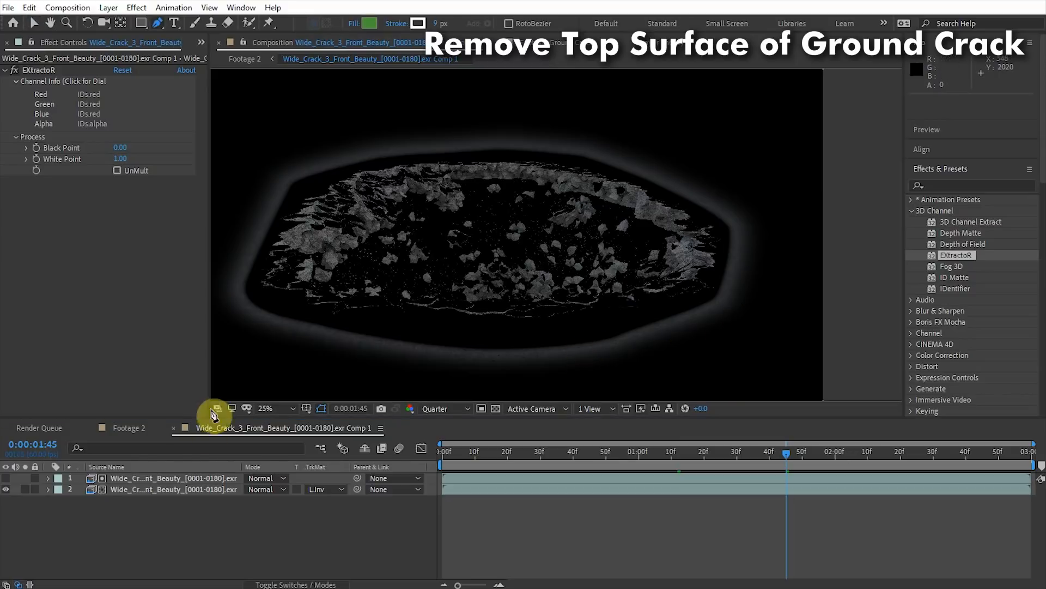
pyautogui.hotkey('ctrl', 'y')
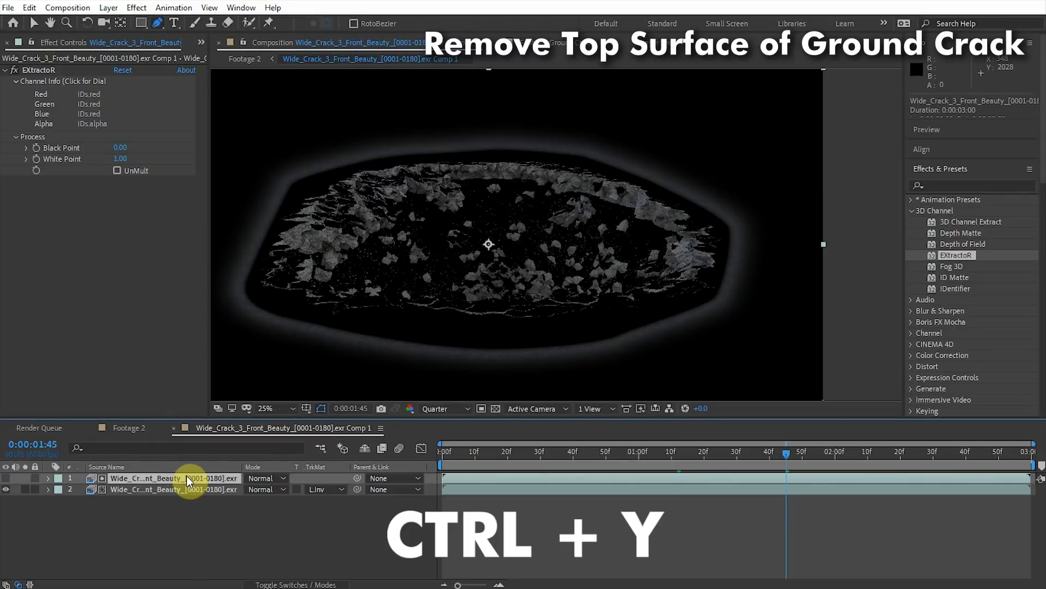
pyautogui.click(397, 442)
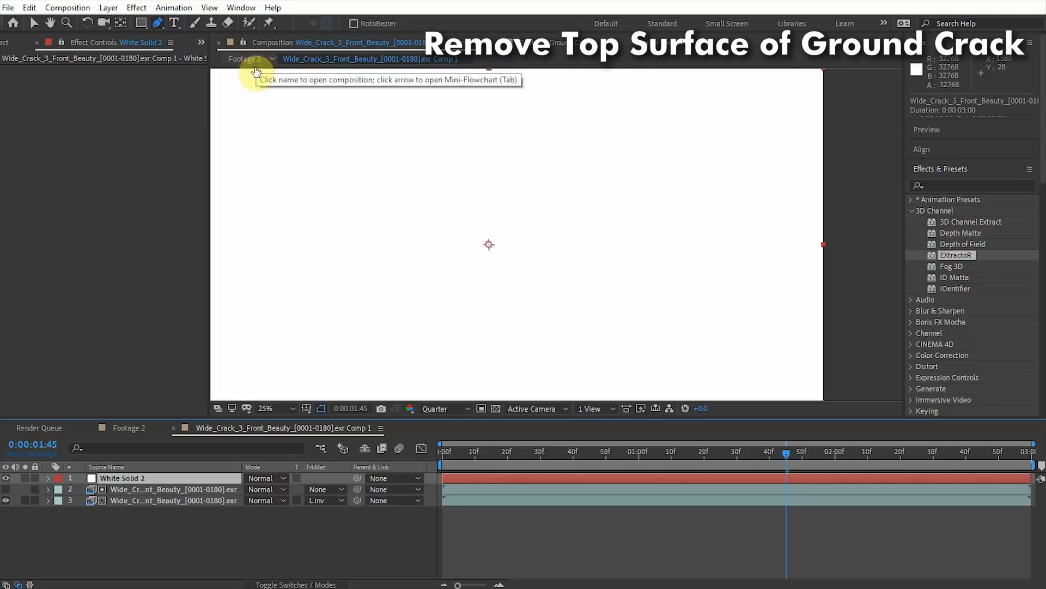
pyautogui.click(6, 478)
# Step: Draw a closed Pen mask on the hidden white solid around the crack debris, staying inside the glowing outer edge
pyautogui.click(157, 22)
pyautogui.click(260, 297)
pyautogui.click(255, 272)
pyautogui.click(276, 225)
pyautogui.click(289, 195)
pyautogui.click(325, 177)
pyautogui.click(379, 165)
pyautogui.click(462, 155)
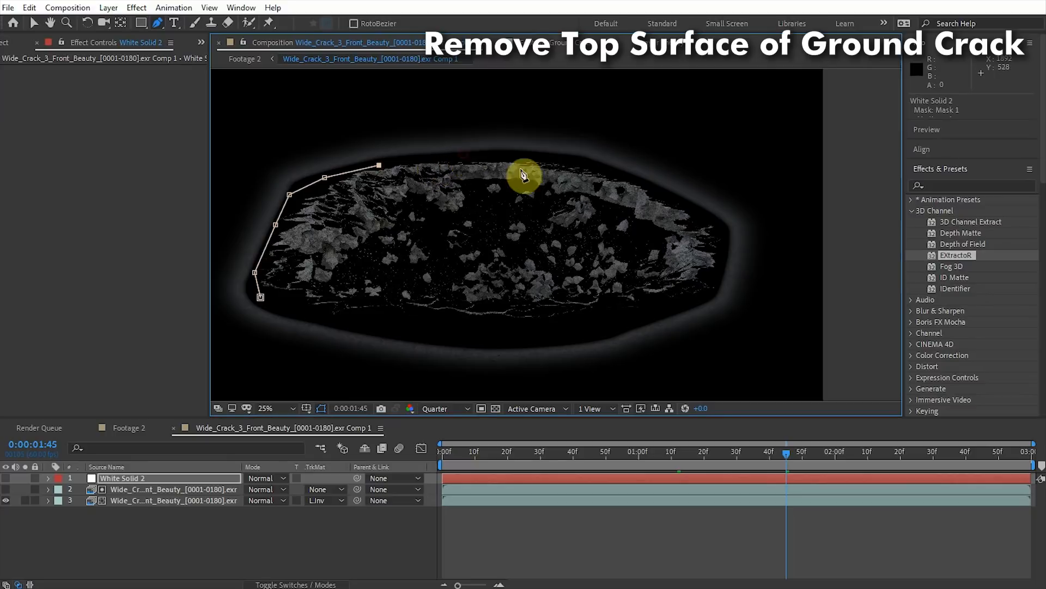
pyautogui.click(556, 155)
pyautogui.click(625, 175)
pyautogui.click(685, 203)
pyautogui.click(721, 227)
pyautogui.click(721, 254)
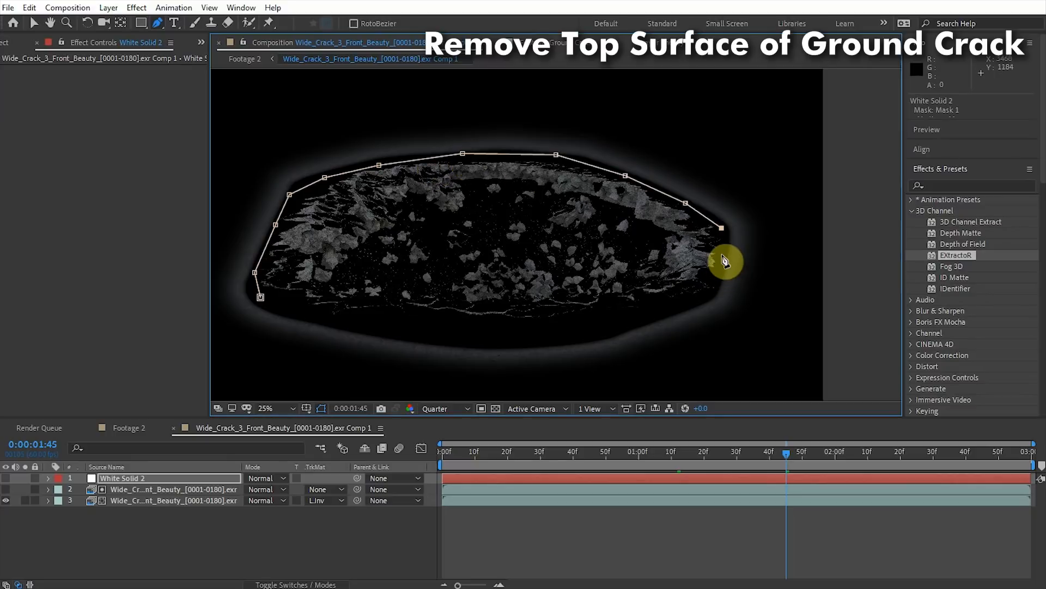
pyautogui.click(707, 294)
pyautogui.click(627, 322)
pyautogui.click(503, 342)
pyautogui.click(342, 322)
pyautogui.click(261, 297)
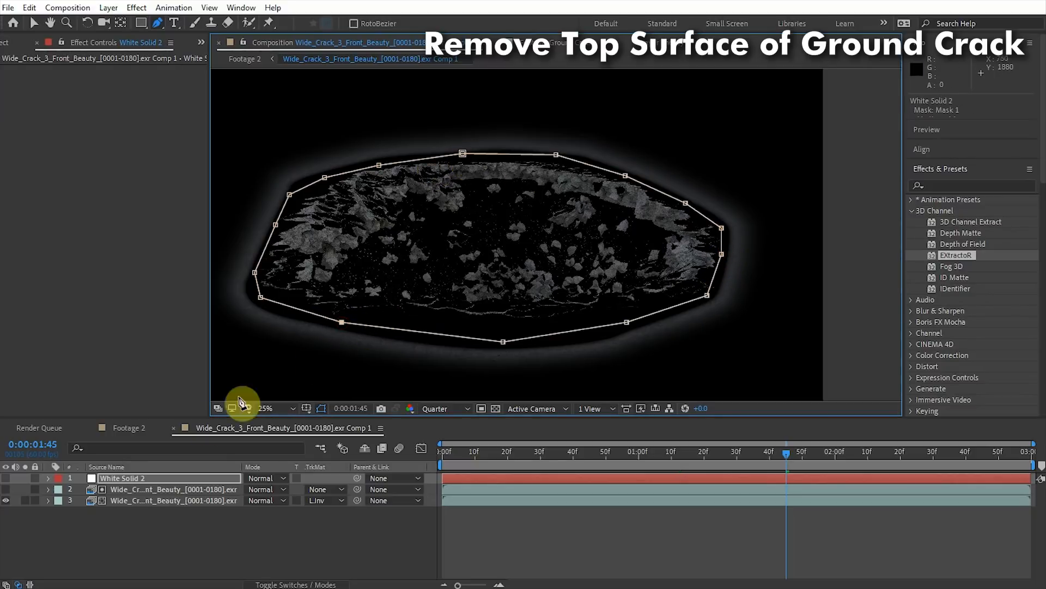
# Step: Make the masked white solid visible again and set its blending mode to Stencil Alpha
pyautogui.click(6, 481)
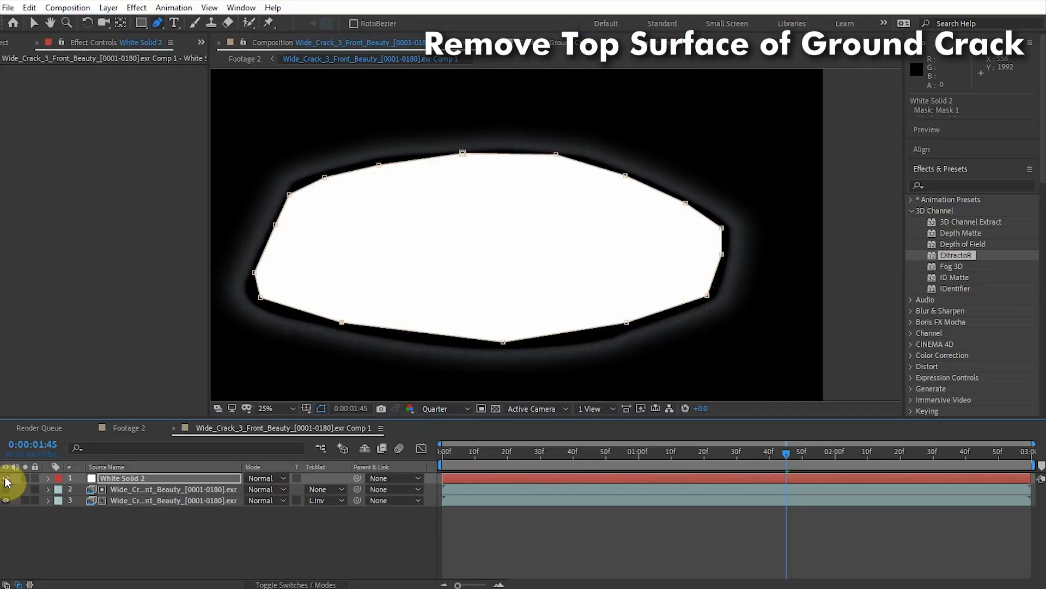
pyautogui.click(263, 478)
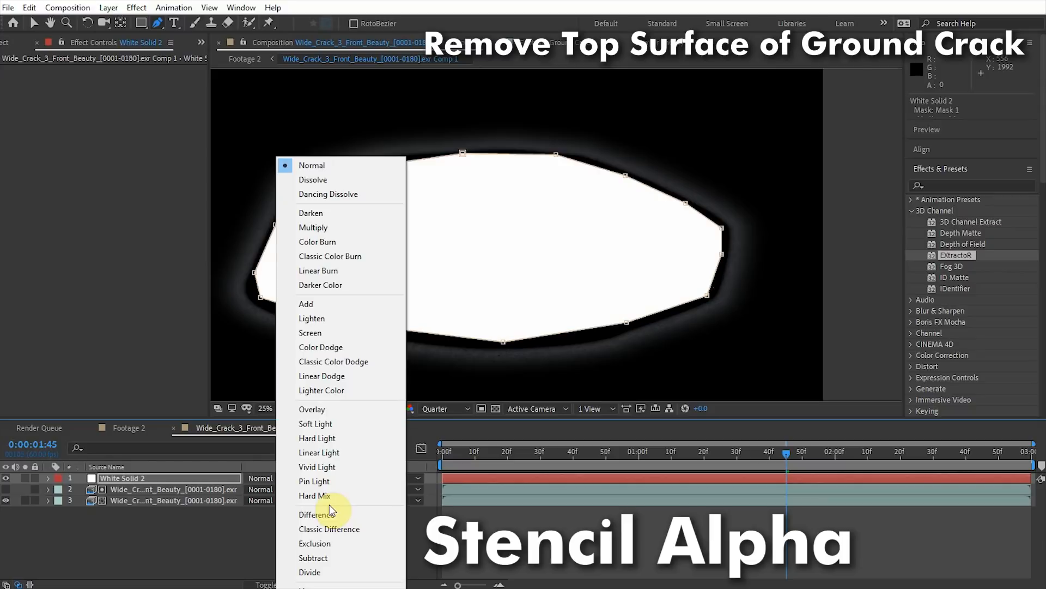
pyautogui.click(344, 588)
pyautogui.click(230, 564)
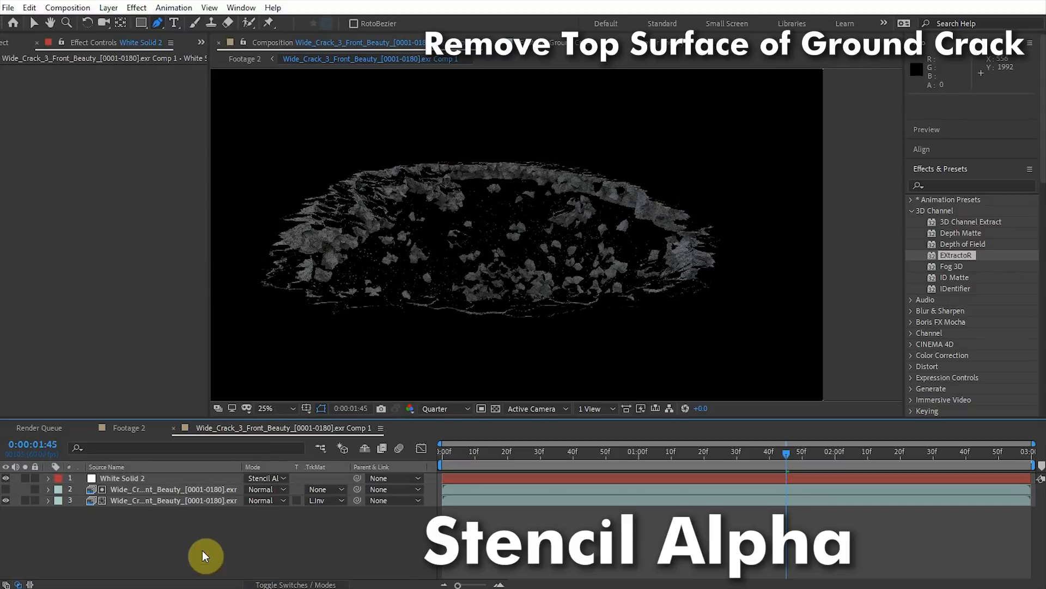
# Step: Check the white solid's stencil effect around the crack and examine the result at 0:00:01:34
pyautogui.click(132, 477)
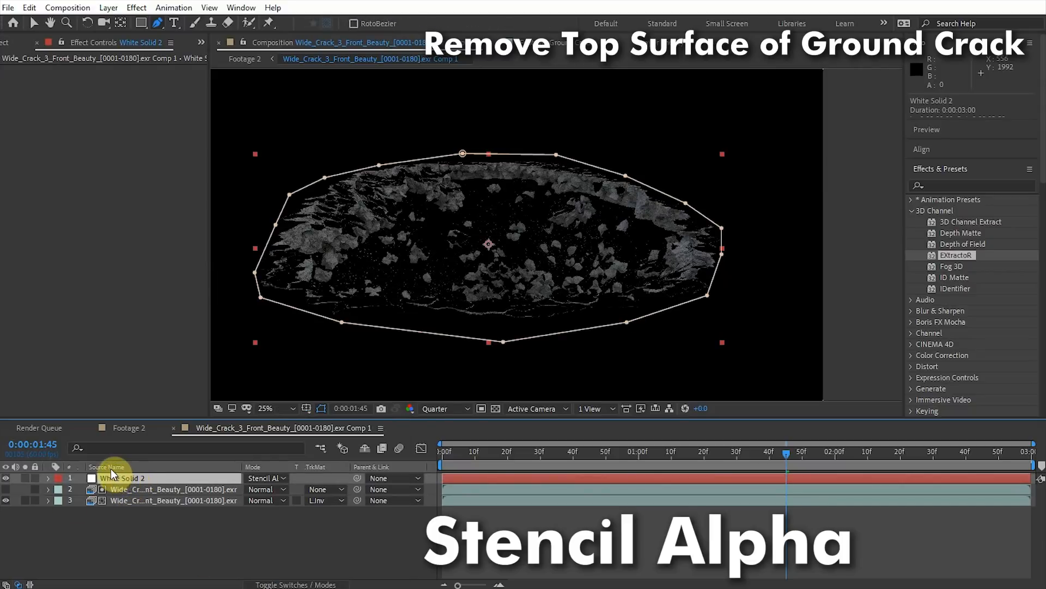
pyautogui.click(6, 478)
pyautogui.click(228, 512)
pyautogui.click(140, 477)
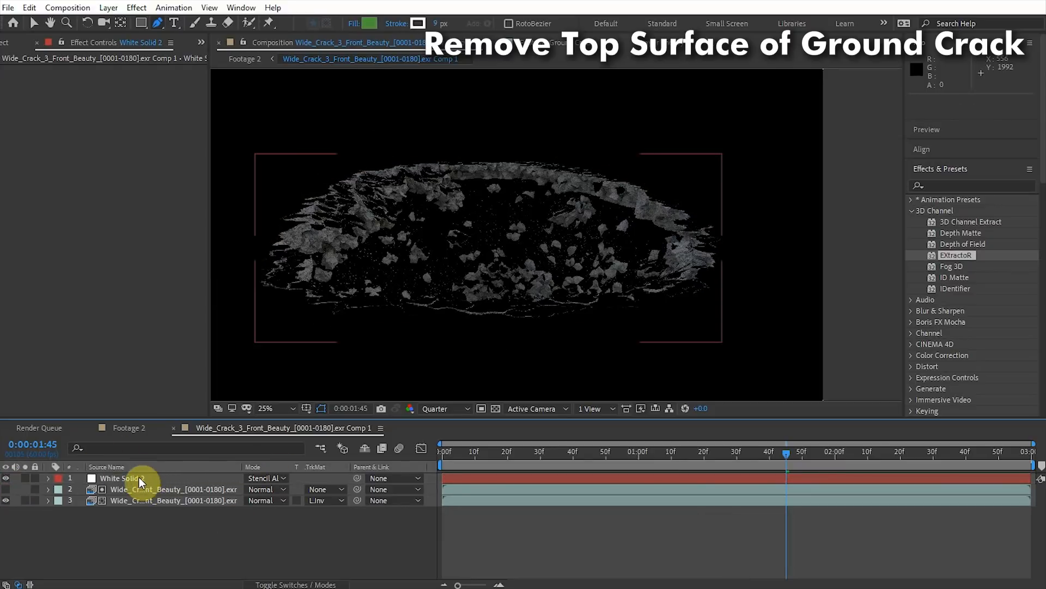
pyautogui.moveTo(786, 453); pyautogui.dragTo(751, 453)
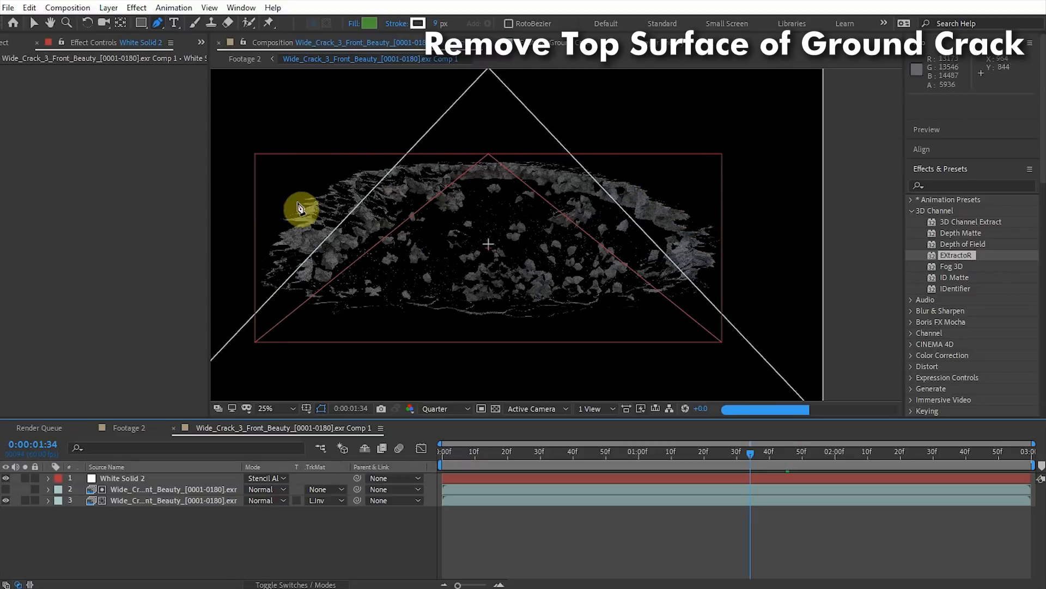
# Step: Show the stenciled crack on the transparency grid and return to the Footage 2 composition
pyautogui.click(495, 408)
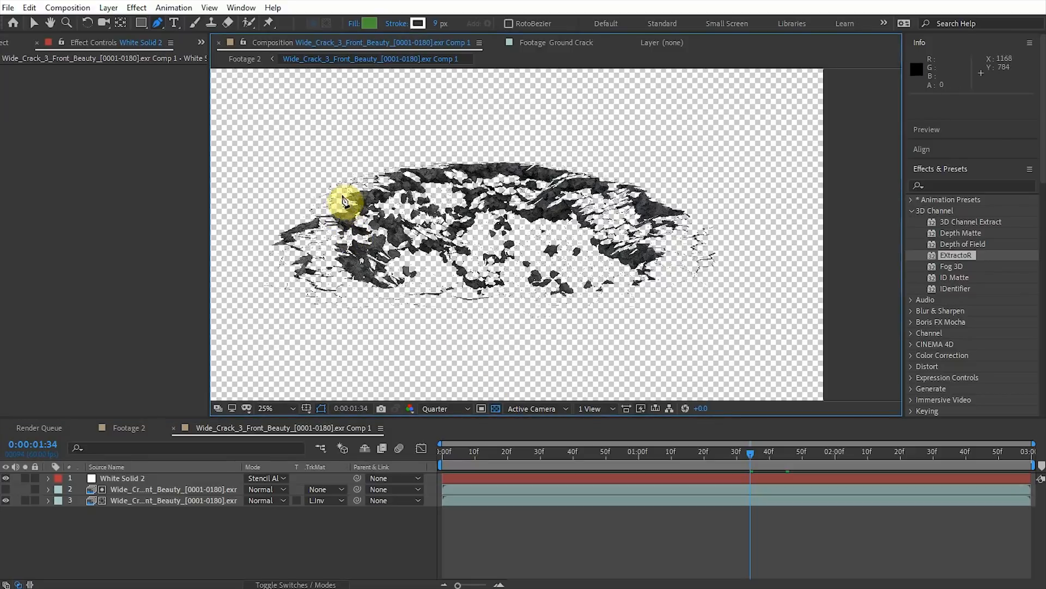
pyautogui.click(33, 23)
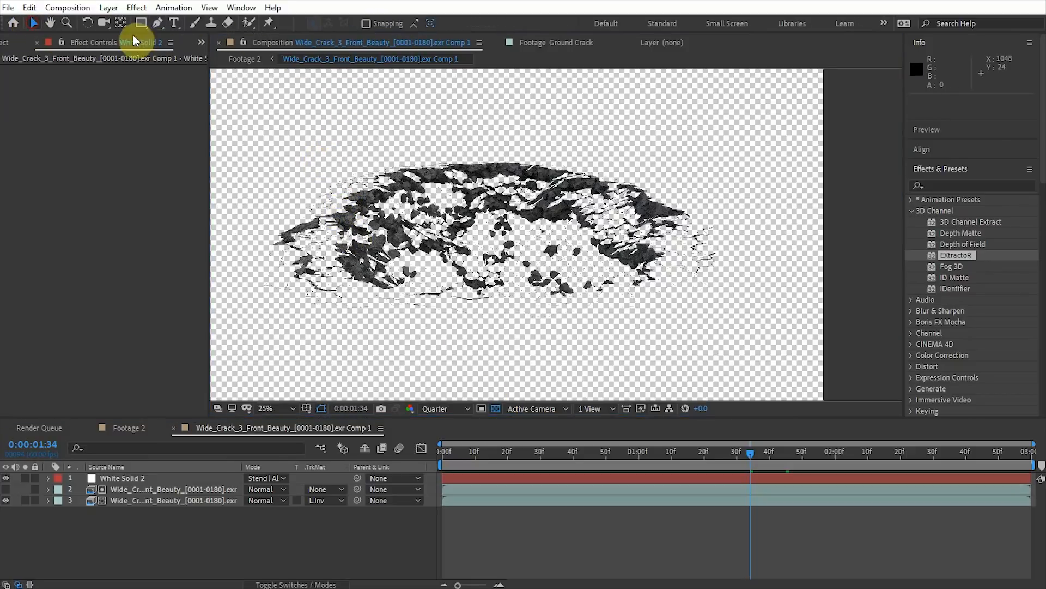
pyautogui.click(252, 61)
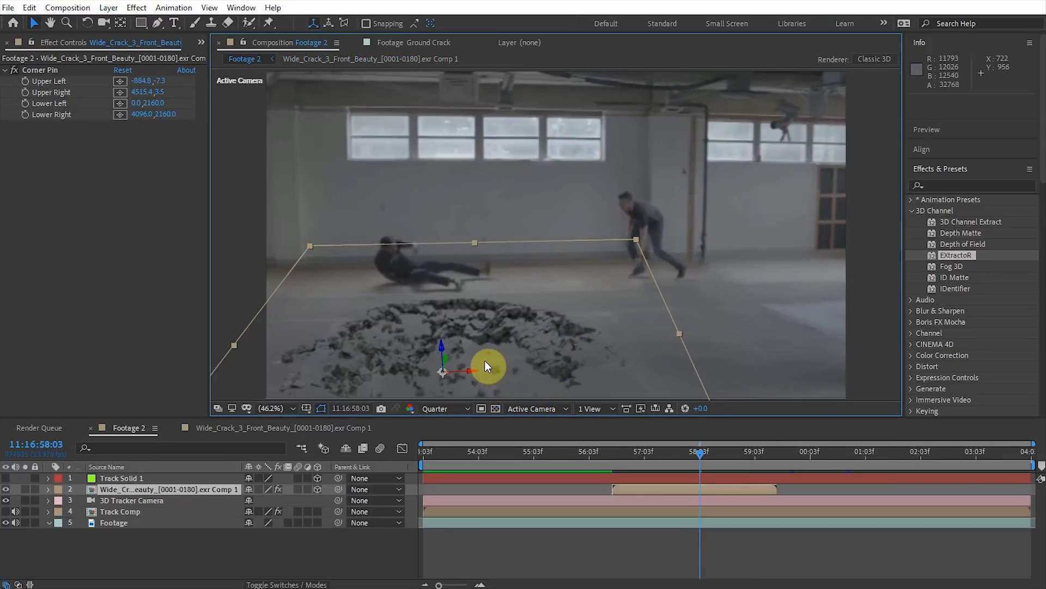
# Step: Scrub Footage 2 up to about 11:16:58:05 and examine how the cleaned-up crack opens in the warehouse floor
pyautogui.click(614, 457)
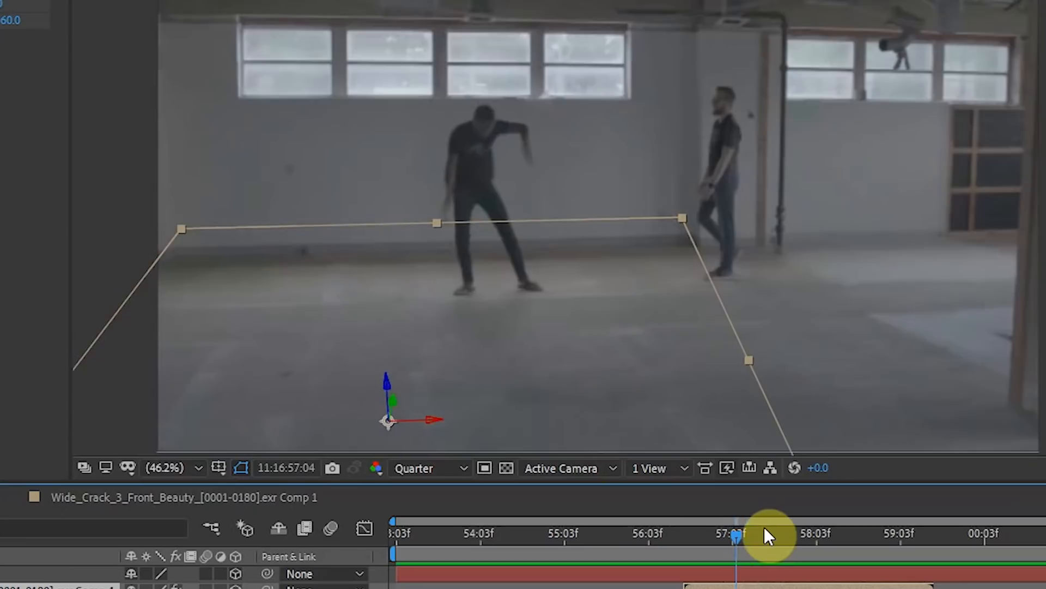
pyautogui.moveTo(764, 526); pyautogui.dragTo(834, 533)
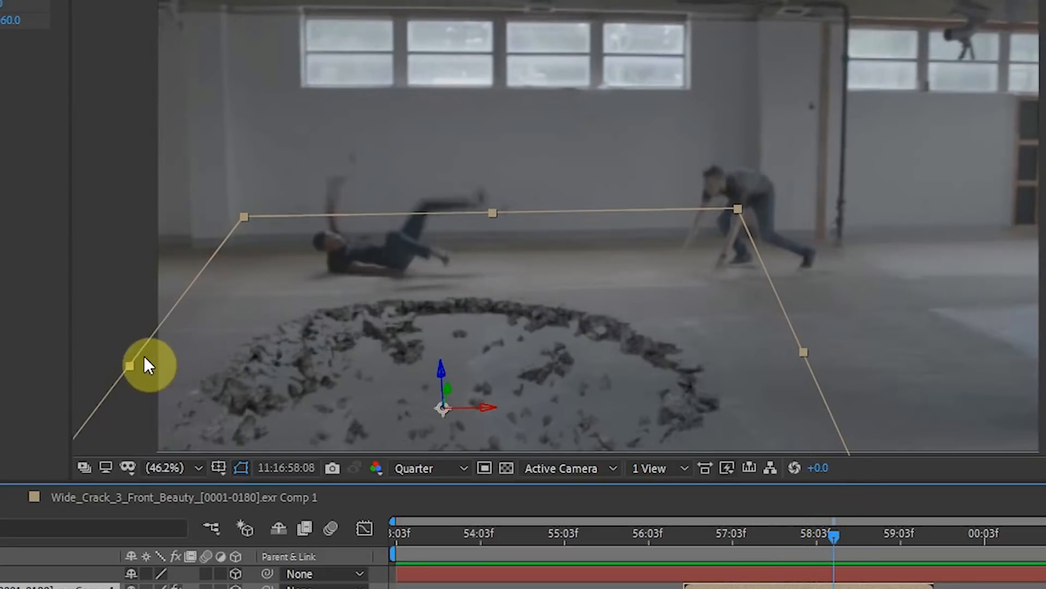
pyautogui.moveTo(744, 538); pyautogui.dragTo(828, 538)
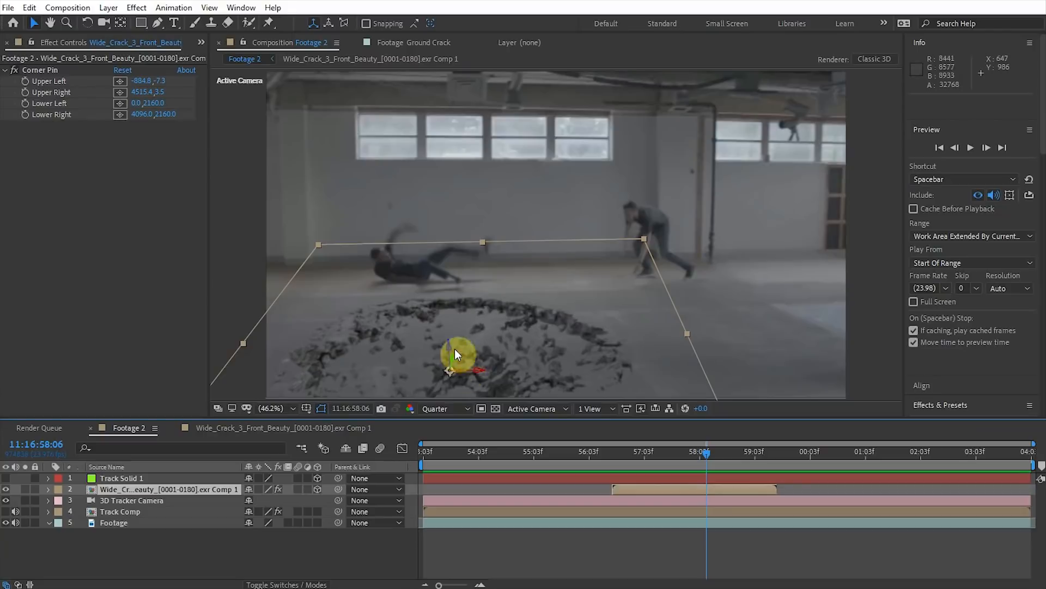
pyautogui.moveTo(516, 345); pyautogui.dragTo(493, 311)
pyautogui.scroll(1, 480, 318)
pyautogui.scroll(-2, 470, 322)
pyautogui.scroll(2, 470, 322)
pyautogui.click(663, 451)
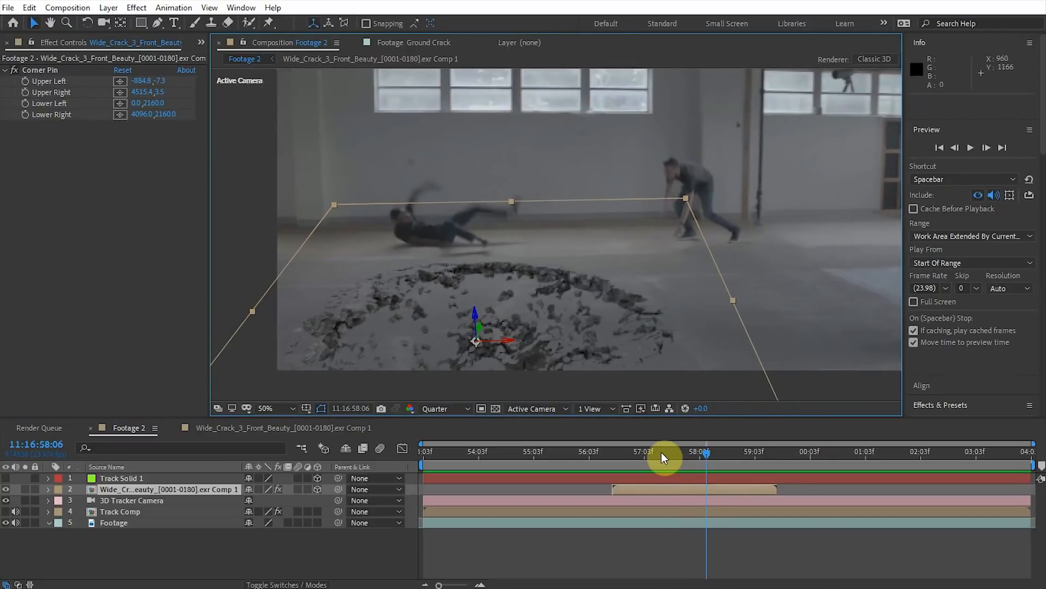
pyautogui.moveTo(673, 453); pyautogui.dragTo(706, 447)
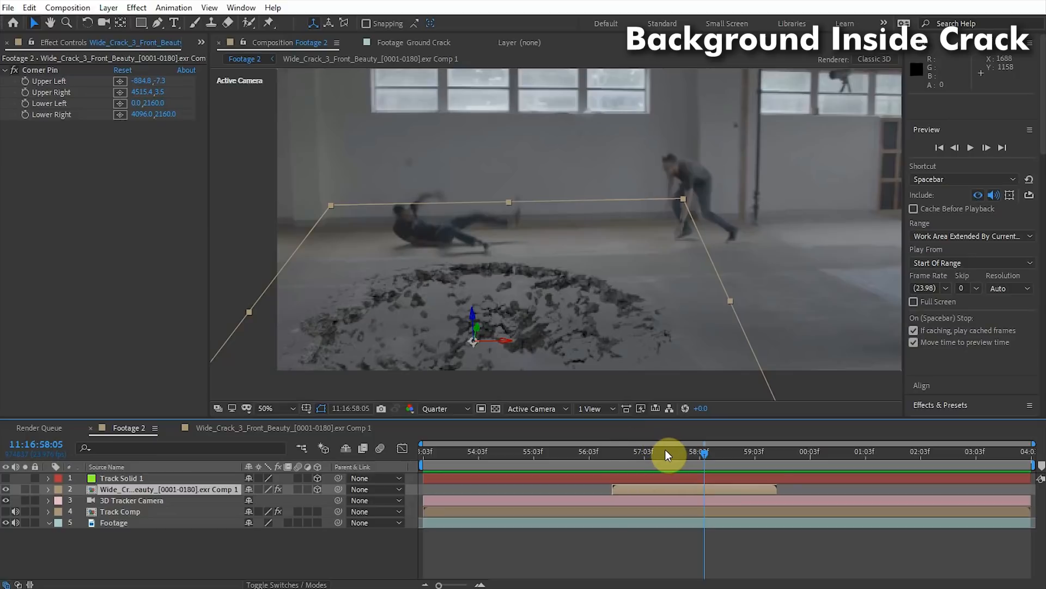
# Step: Add the Office clip to Footage 2 above the crack comp and make it a 3D layer
pyautogui.click(201, 43)
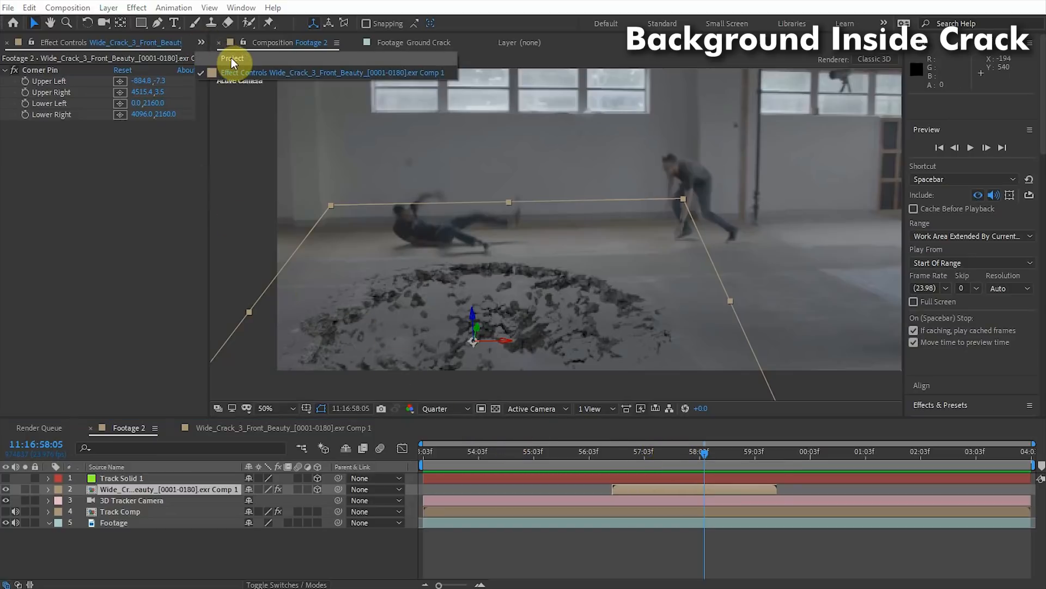
pyautogui.click(231, 61)
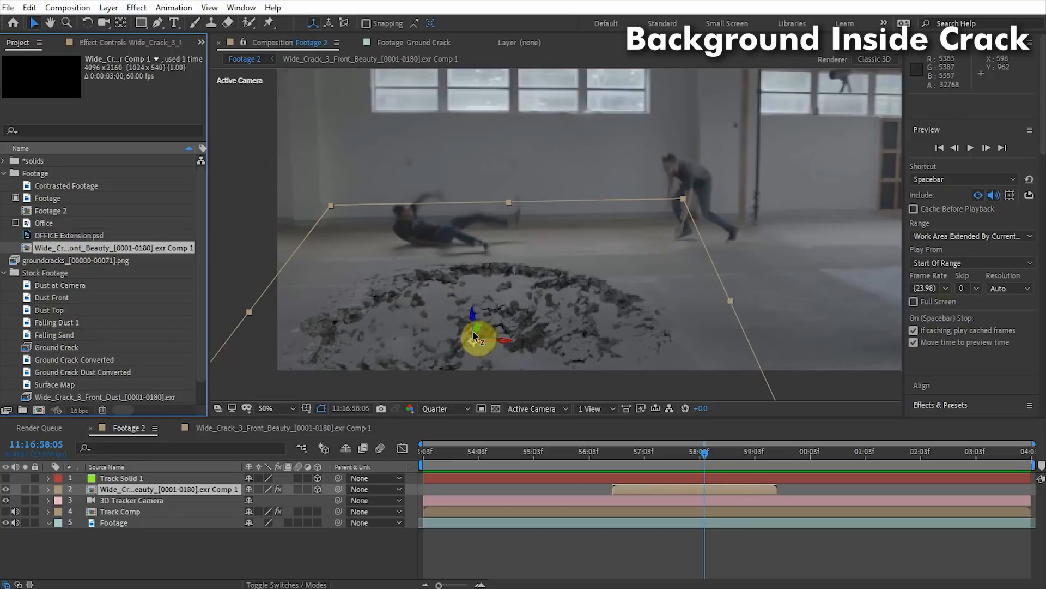
pyautogui.click(45, 224)
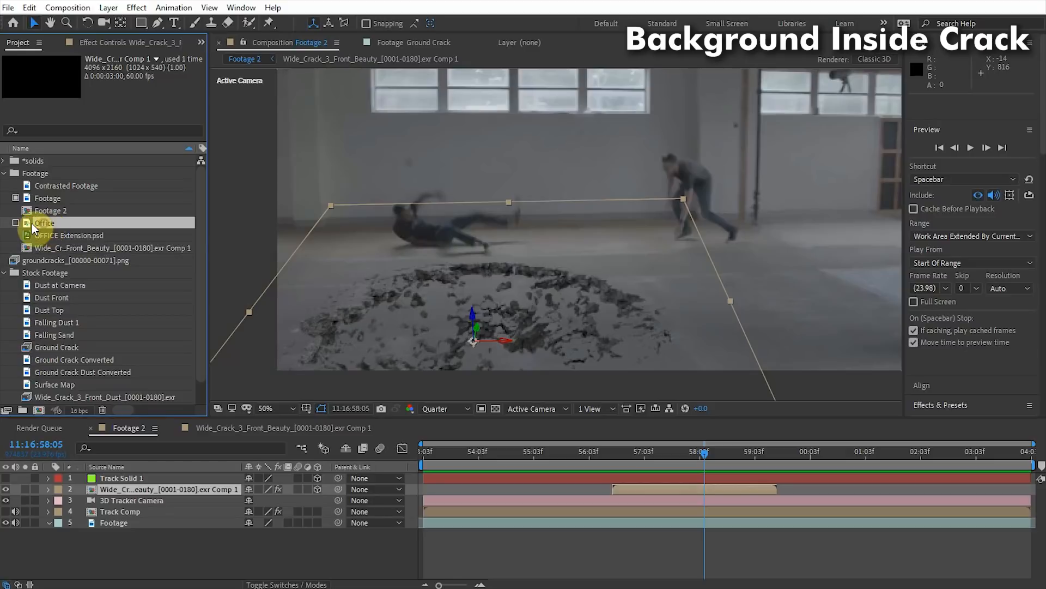
pyautogui.moveTo(25, 228); pyautogui.dragTo(154, 489)
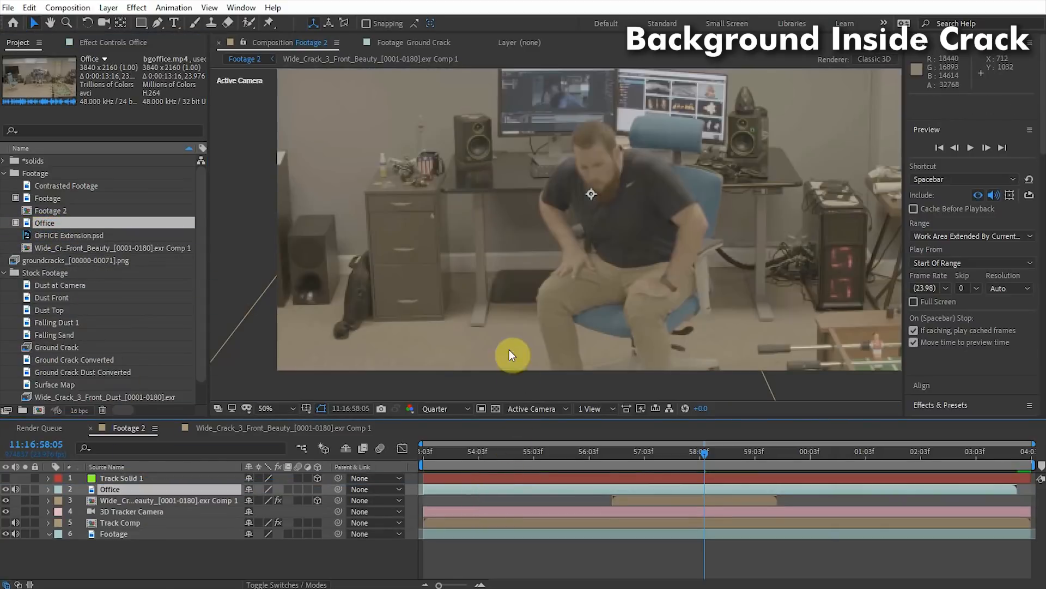
pyautogui.moveTo(629, 253); pyautogui.dragTo(448, 407)
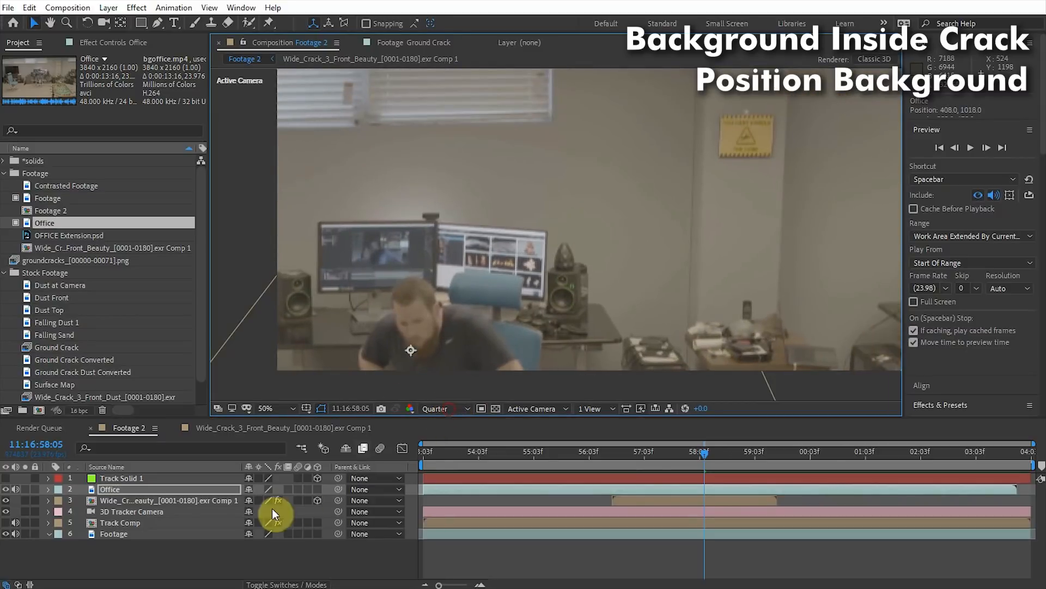
pyautogui.click(318, 490)
# Step: Solo the Track Comp and create a solid from its 3D Camera Tracker points around the back-wall windows
pyautogui.click(119, 523)
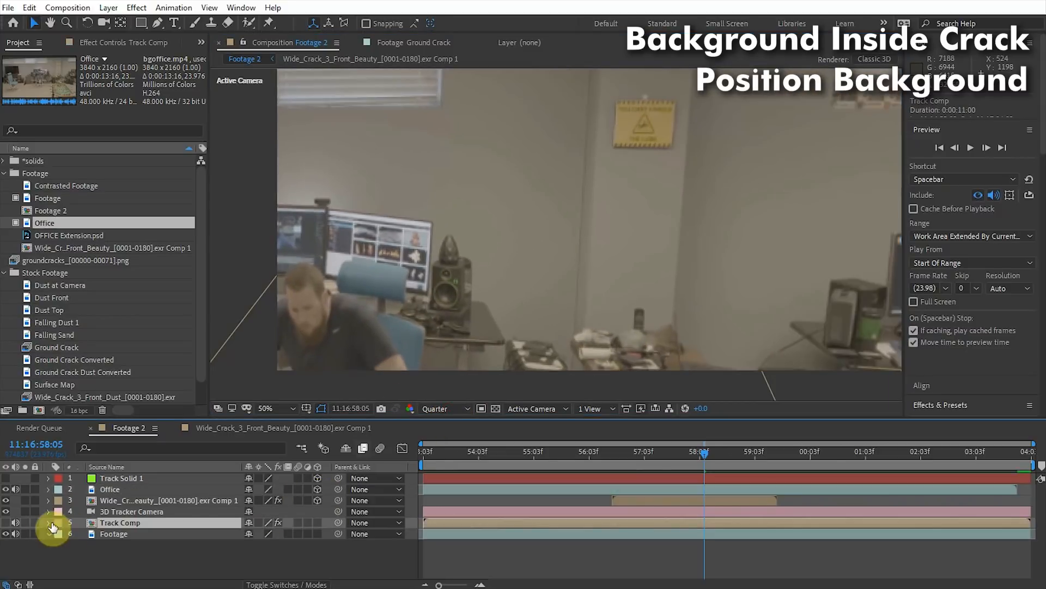
pyautogui.click(26, 522)
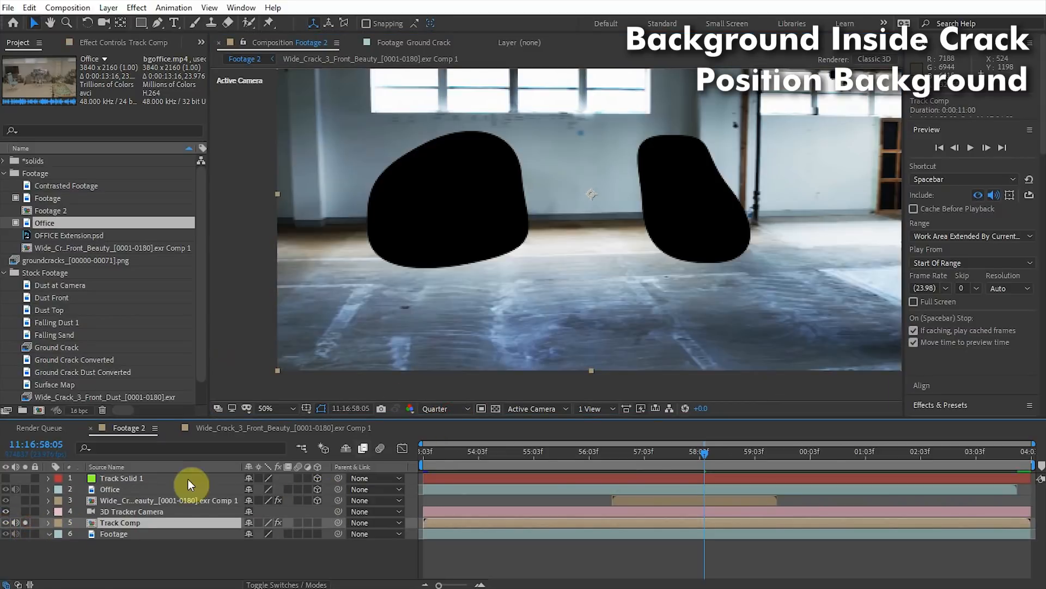
pyautogui.click(105, 47)
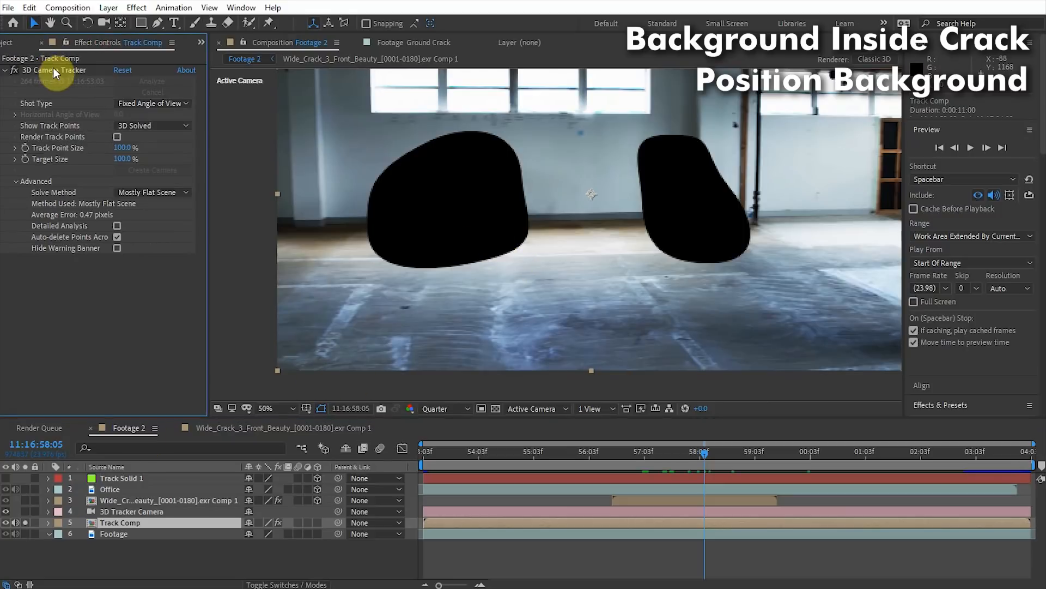
pyautogui.click(53, 69)
pyautogui.moveTo(643, 142); pyautogui.dragTo(597, 222)
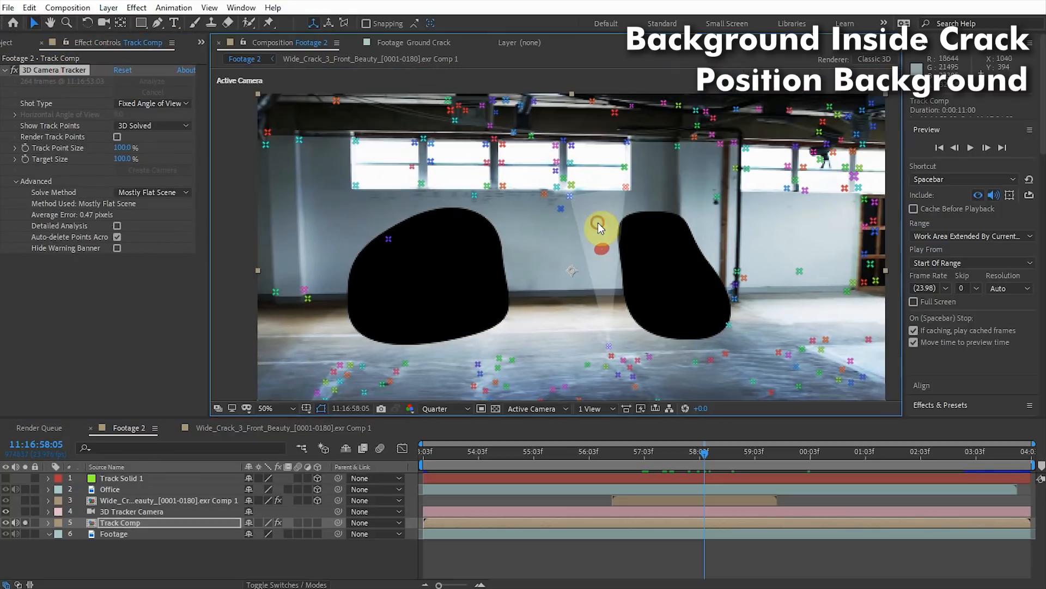
pyautogui.moveTo(465, 116)
pyautogui.mouseDown()
pyautogui.moveTo(418, 126)
pyautogui.moveTo(393, 185)
pyautogui.mouseUp()
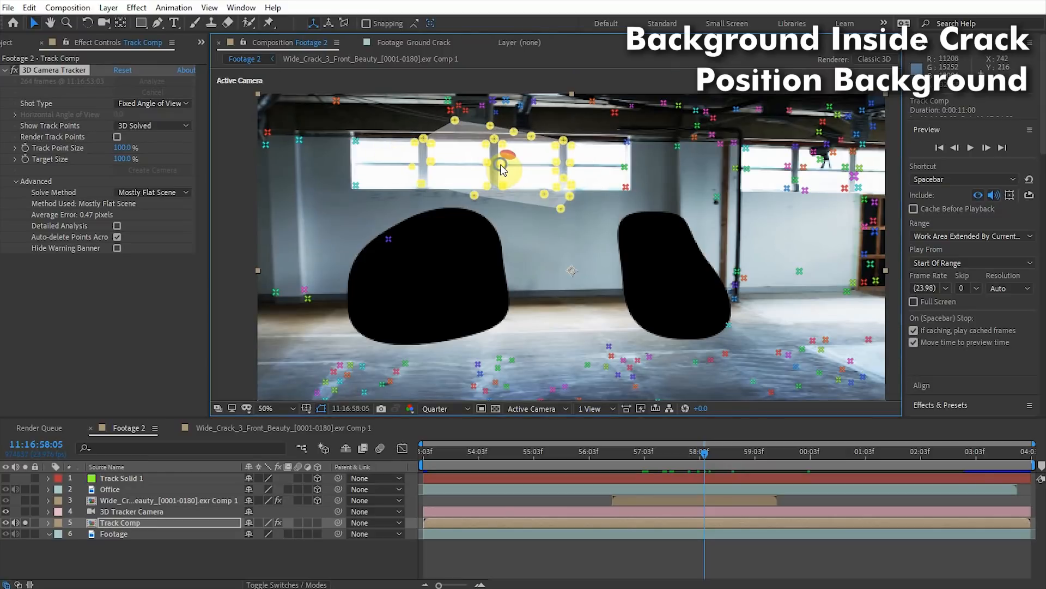
pyautogui.rightClick(500, 165)
pyautogui.click(553, 189)
# Step: Move the new blue Track Solid to the foreground floor area at position -15878.5, 9495.6, 49205.9
pyautogui.press('p')
pyautogui.moveTo(279, 487); pyautogui.dragTo(444, 478)
pyautogui.moveTo(294, 488); pyautogui.dragTo(176, 482)
pyautogui.moveTo(277, 490); pyautogui.dragTo(210, 484)
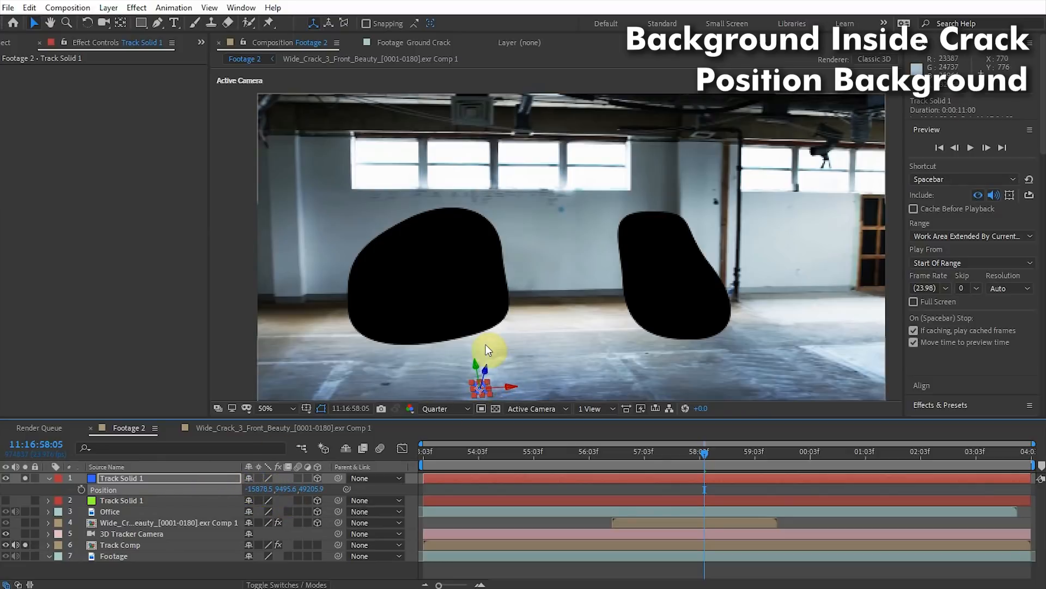
# Step: Turn off solo for the Track Comp and the blue Track Solid, and hide the Track Comp
pyautogui.click(36, 539)
pyautogui.click(25, 544)
pyautogui.click(6, 545)
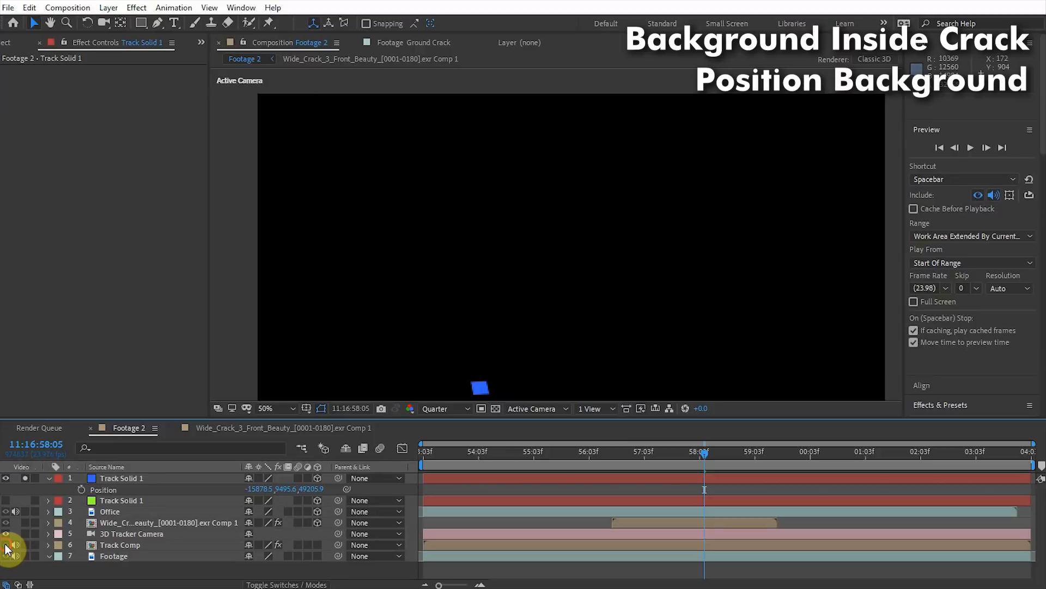
pyautogui.click(26, 479)
pyautogui.click(25, 478)
pyautogui.click(119, 545)
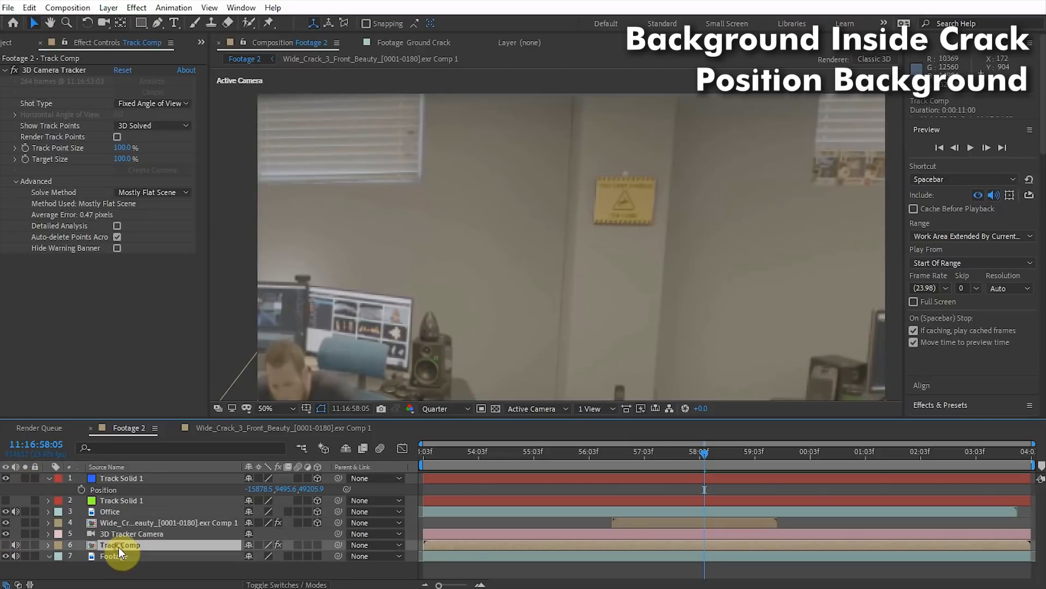
# Step: Copy the blue Track Solid's position to the Office layer
pyautogui.click(122, 479)
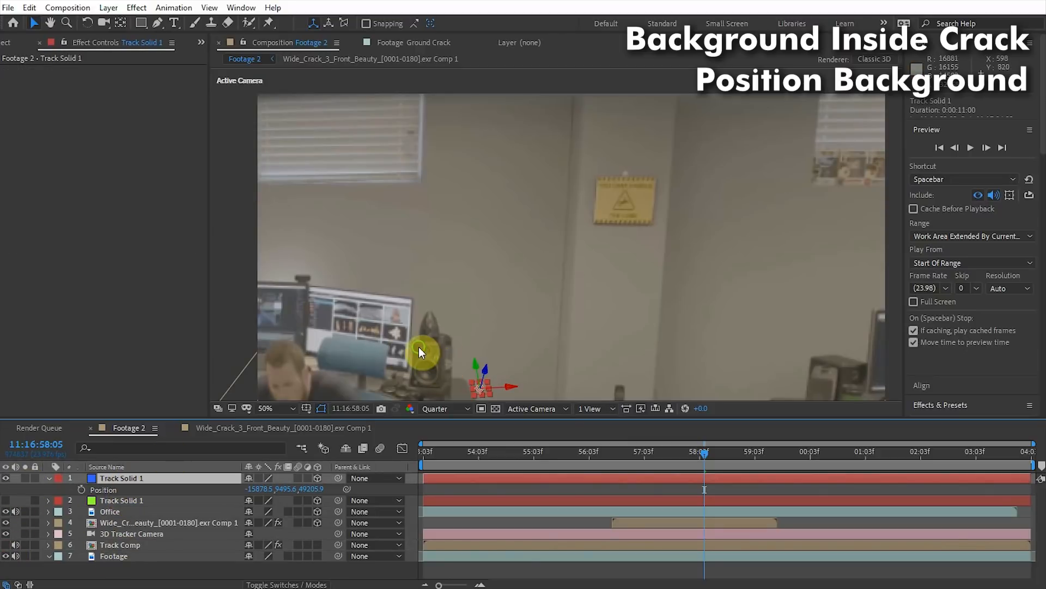
pyautogui.moveTo(419, 344); pyautogui.dragTo(381, 318)
pyautogui.moveTo(427, 352); pyautogui.dragTo(464, 279)
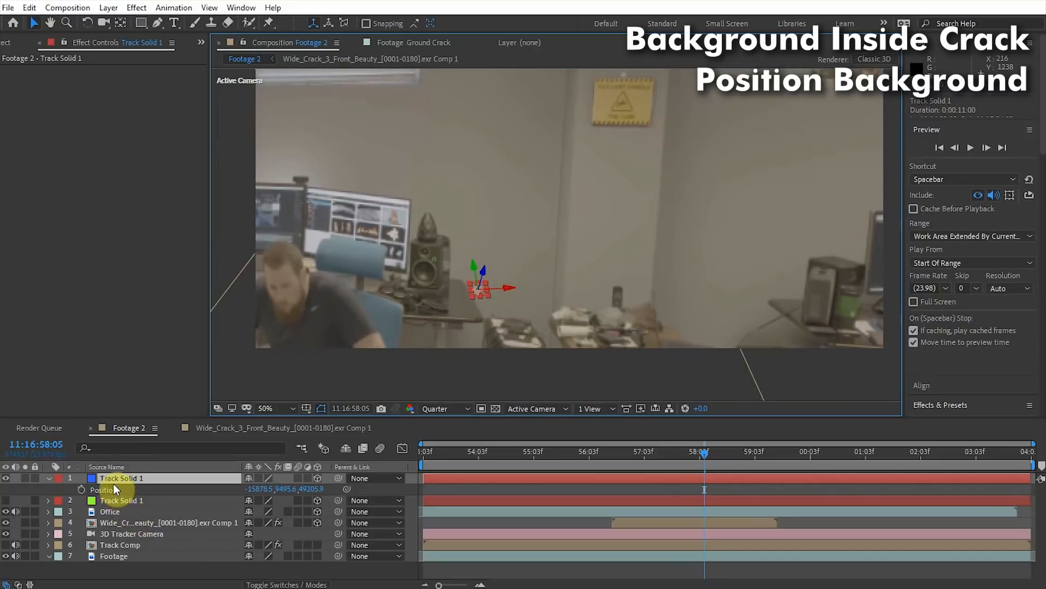
pyautogui.click(125, 514)
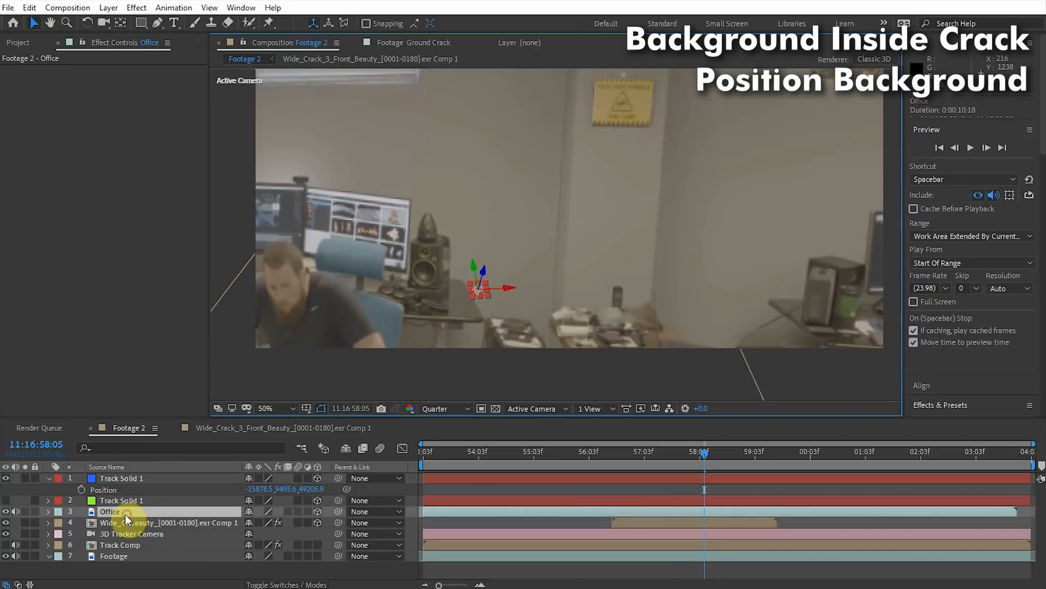
pyautogui.click(116, 491)
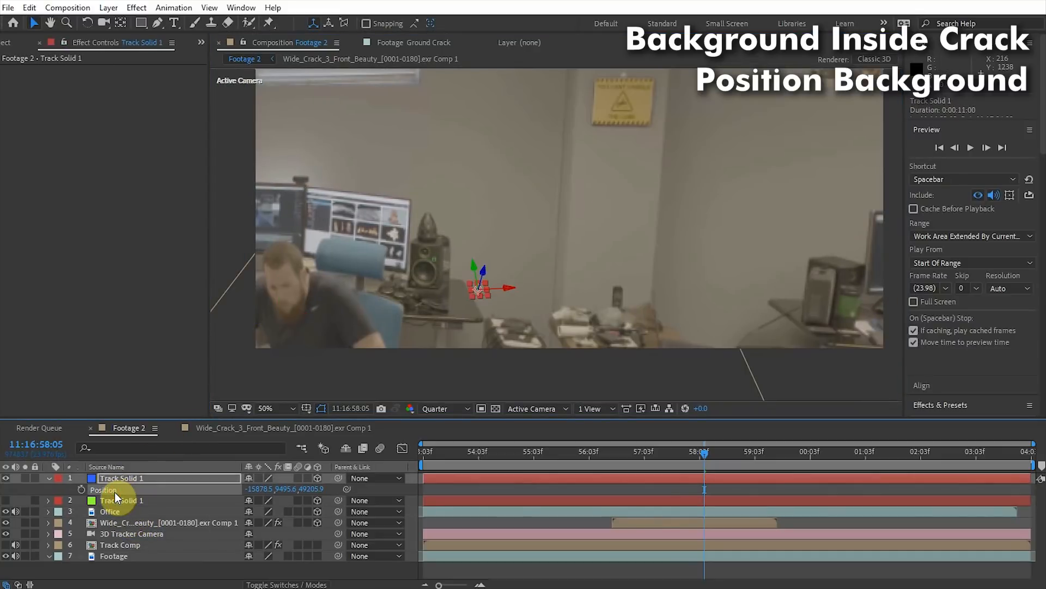
pyautogui.click(116, 513)
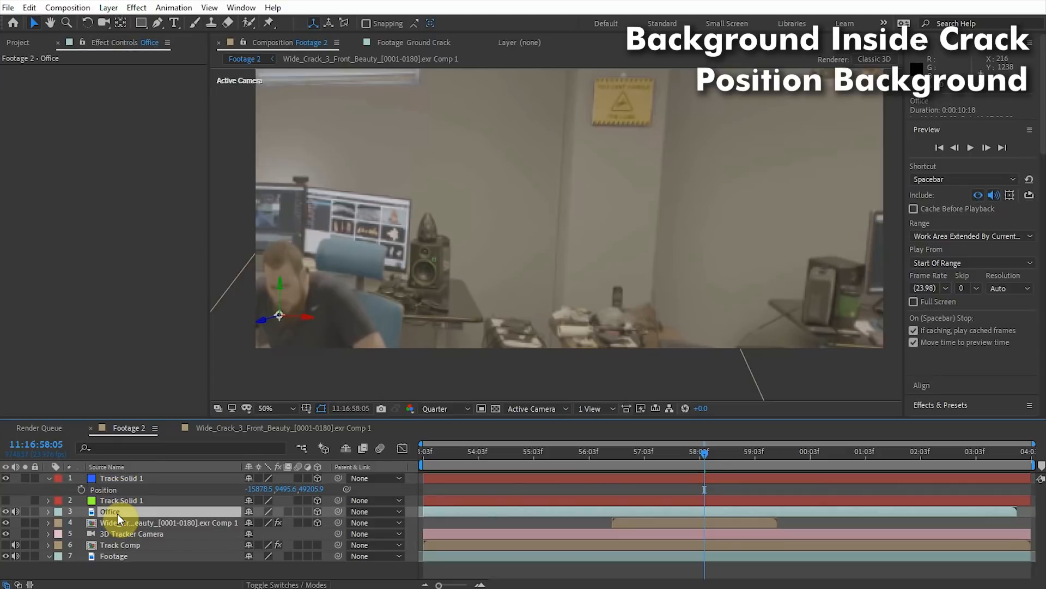
pyautogui.hotkey('ctrl', 'v')
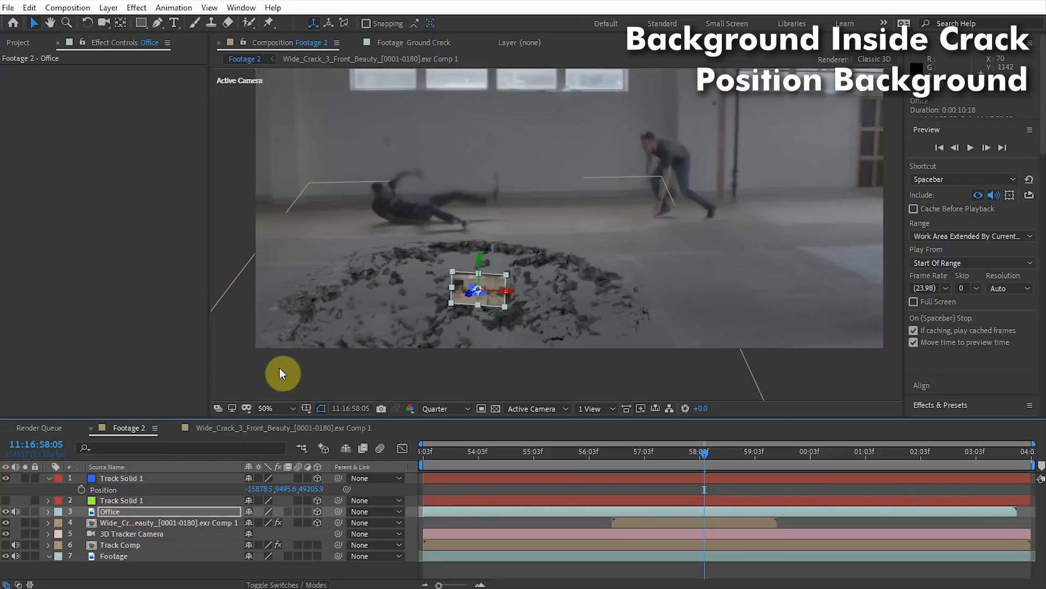
# Step: Scale the Office layer up to about 573% and rotate it to sit level with the camera view
pyautogui.press('s')
pyautogui.moveTo(283, 522); pyautogui.dragTo(584, 498)
pyautogui.press('w')
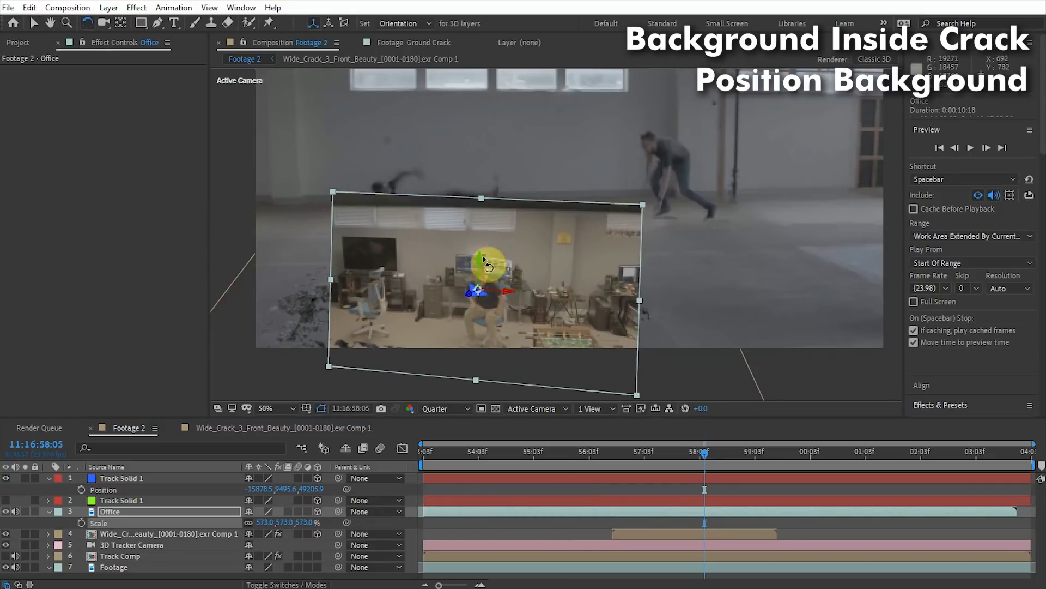
pyautogui.moveTo(479, 259); pyautogui.dragTo(469, 258)
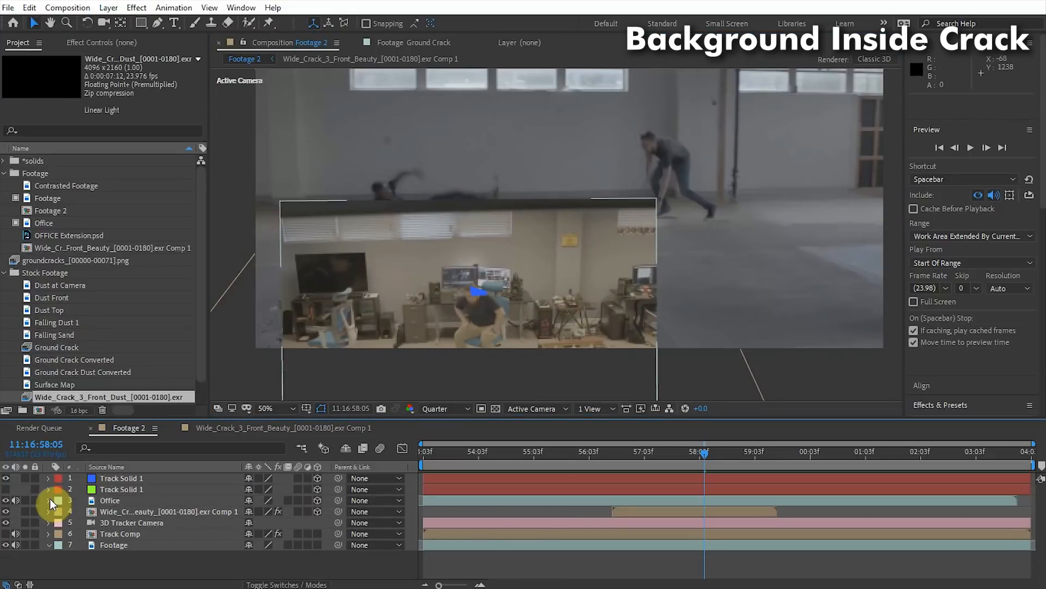
# Step: Hide the Office layer and solo the crack comp
pyautogui.click(101, 501)
pyautogui.click(5, 500)
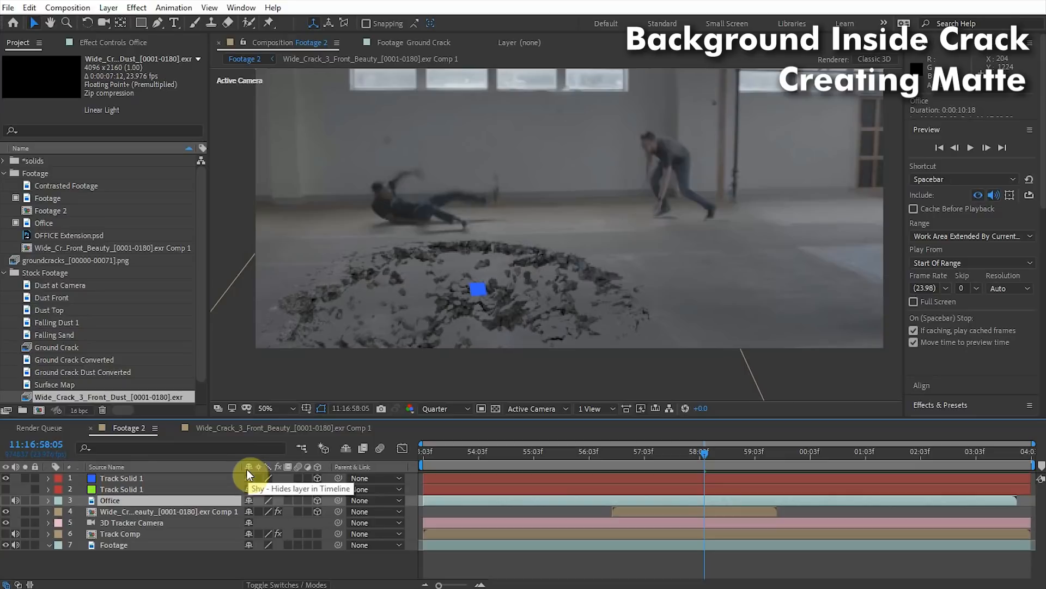
pyautogui.click(419, 279)
pyautogui.click(25, 512)
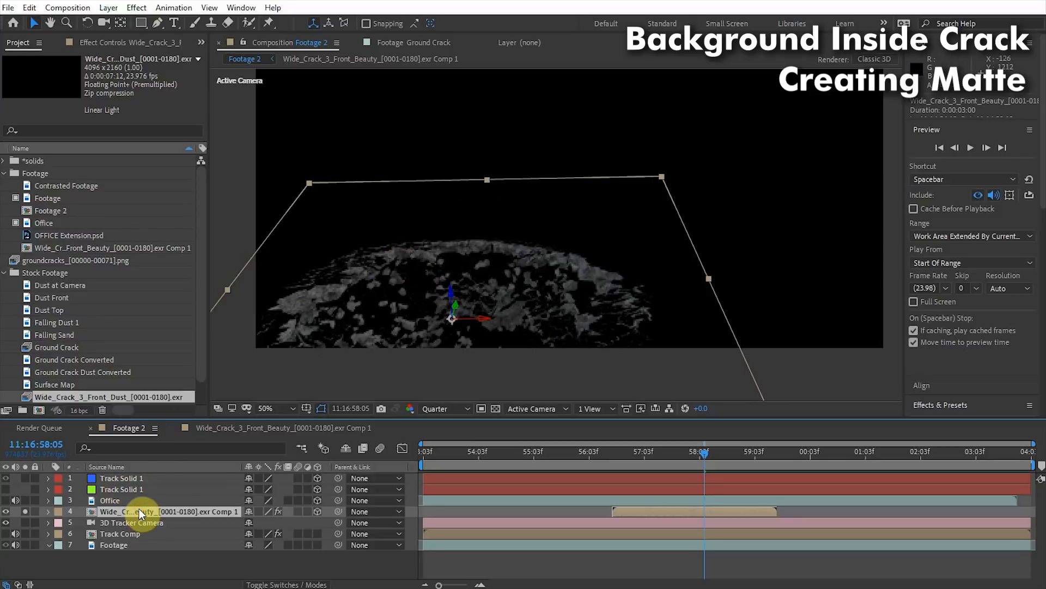
# Step: Duplicate the crack comp and solo the Office layer along with both copies
pyautogui.hotkey('ctrl', 'd')
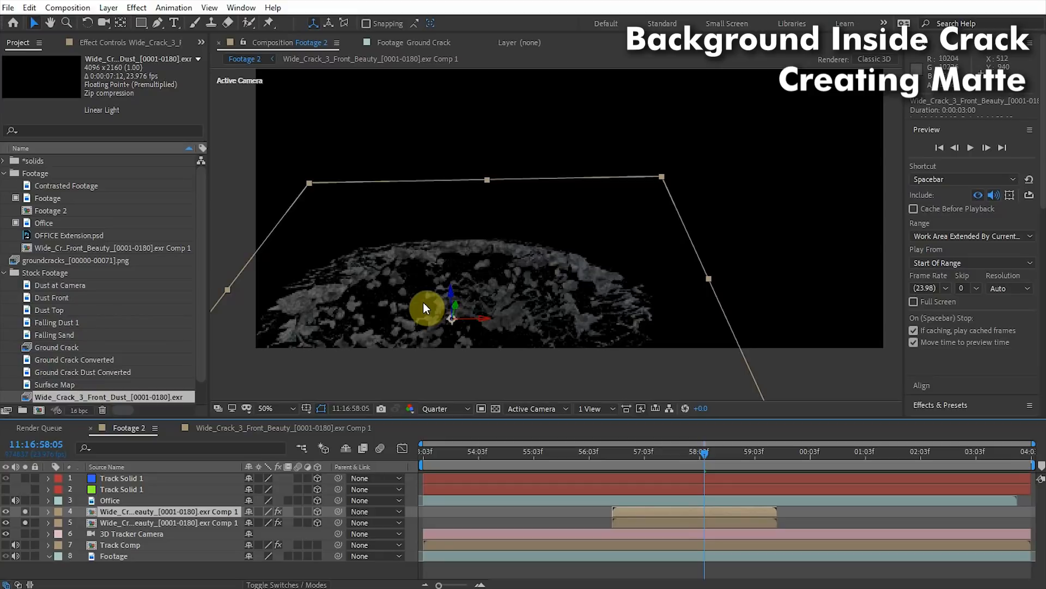
pyautogui.click(119, 523)
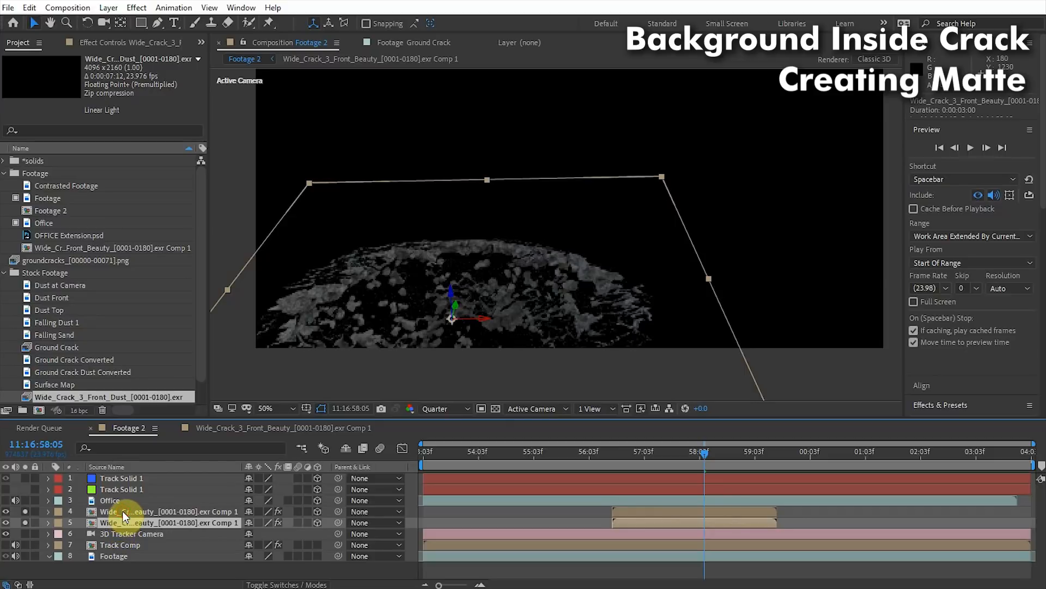
pyautogui.keyDown('shift'); pyautogui.click(111, 511); pyautogui.keyUp('shift')
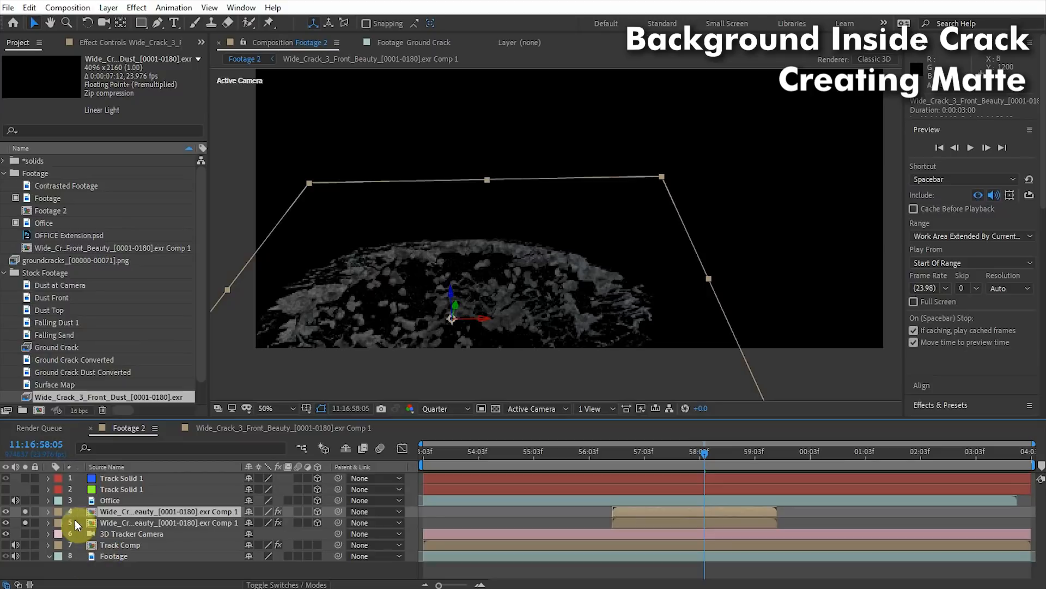
pyautogui.click(25, 500)
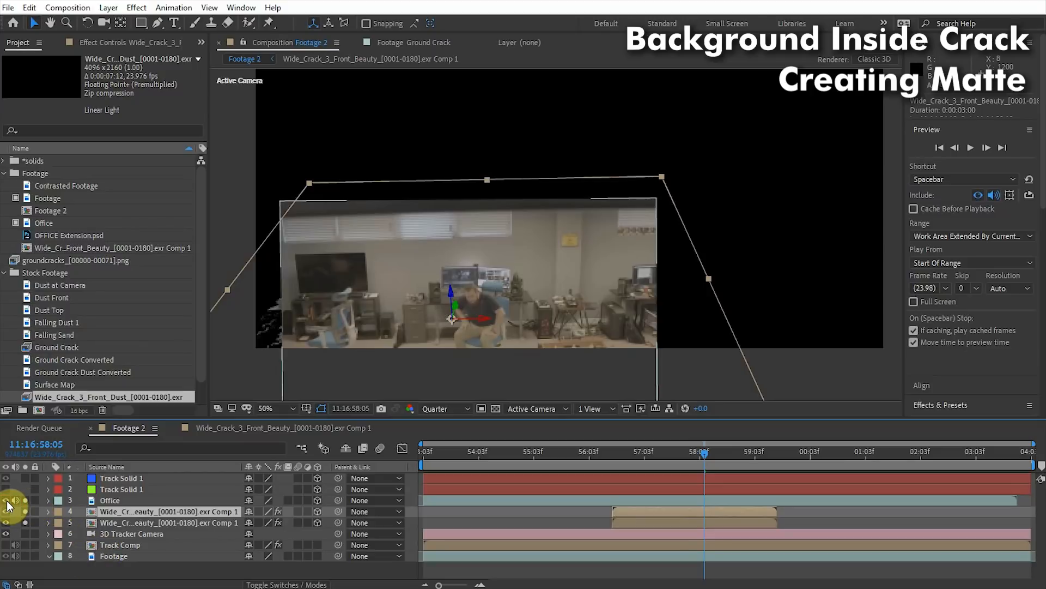
# Step: Hide the Office layer and duplicate the crack layer's source comp in the project
pyautogui.click(25, 500)
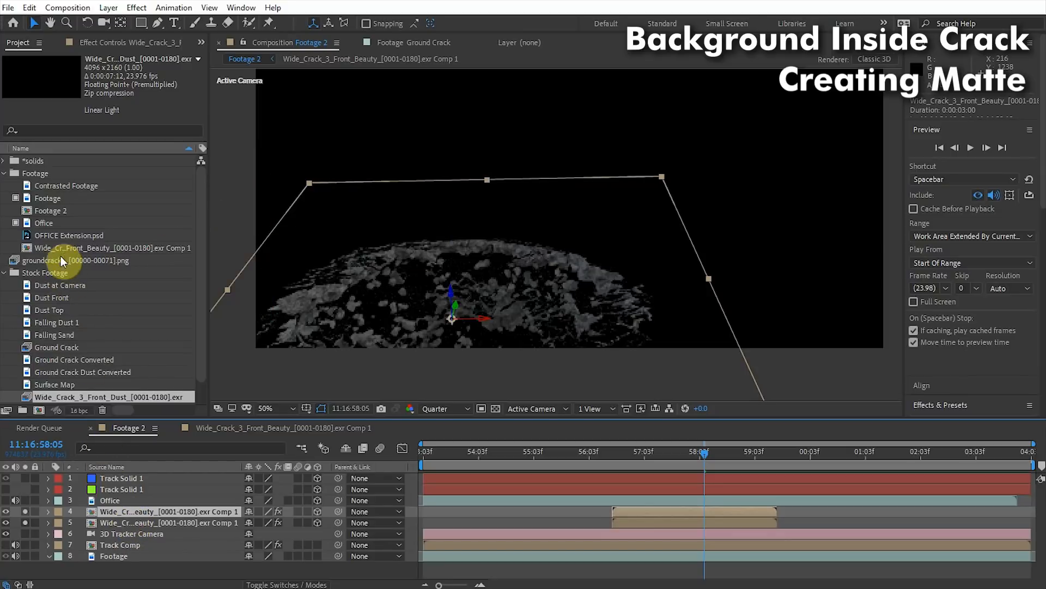
pyautogui.scroll(-2, 58, 311)
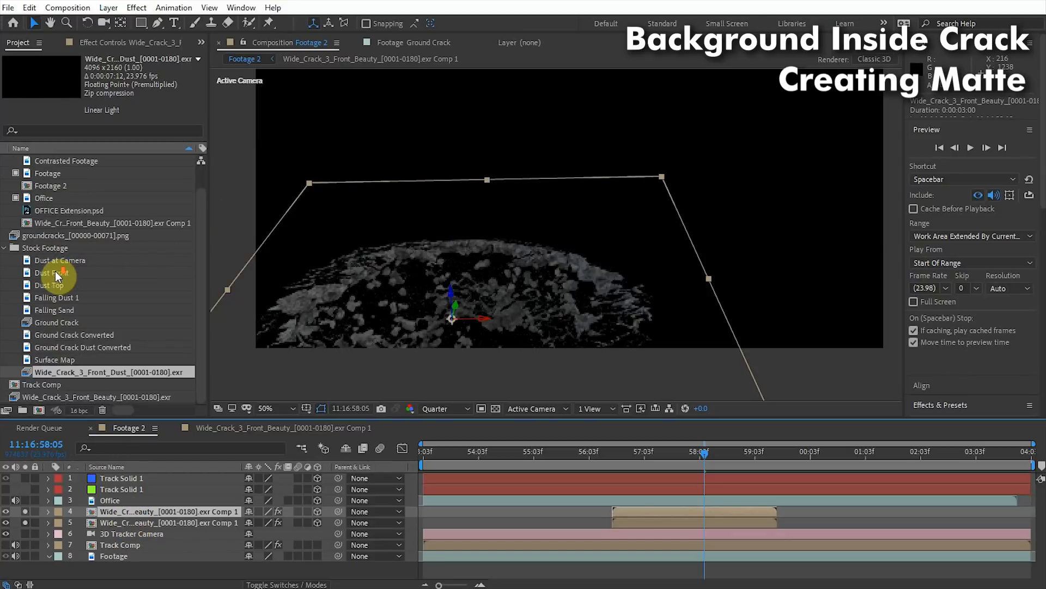
pyautogui.rightClick(132, 511)
pyautogui.moveTo(196, 406)
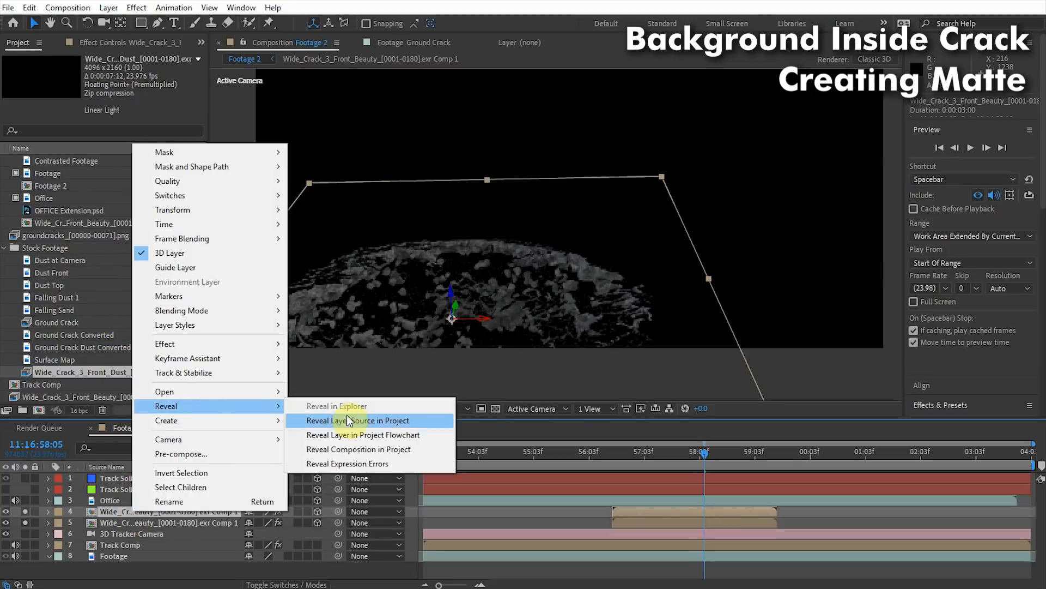
pyautogui.click(353, 418)
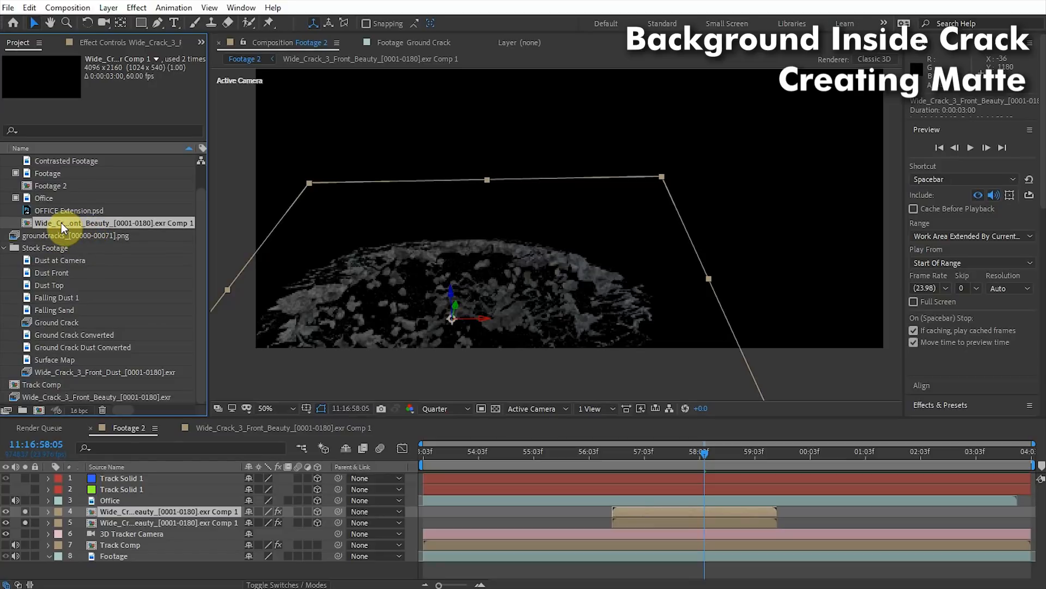
pyautogui.hotkey('ctrl', 'd')
pyautogui.scroll(1, 65, 227)
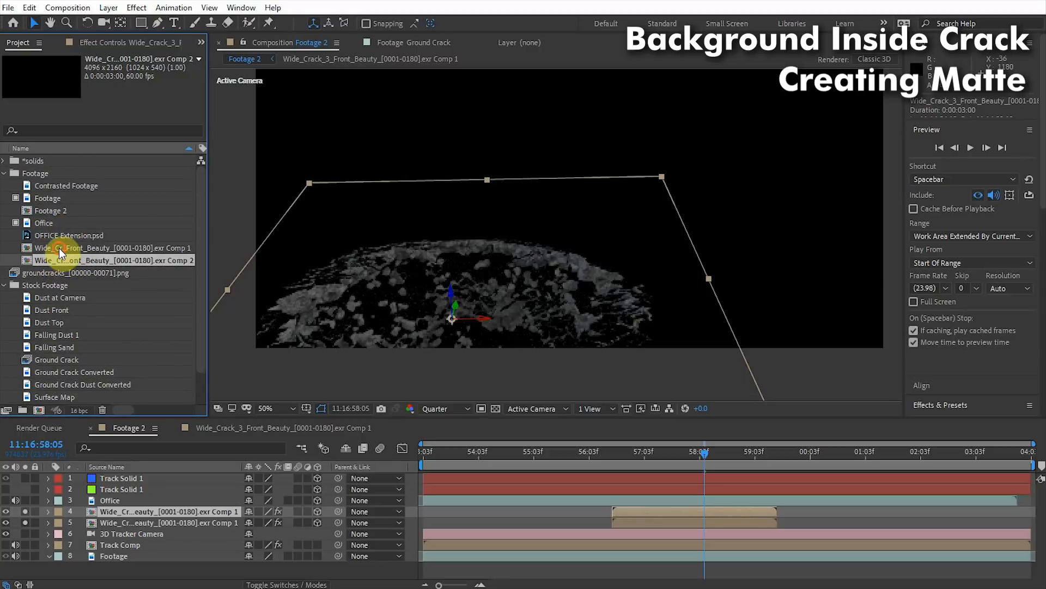
# Step: Replace the source of the upper crack layer in Footage 2 with the duplicated crack comp, Comp 2
pyautogui.click(59, 248)
pyautogui.click(65, 260)
pyautogui.moveTo(46, 259); pyautogui.dragTo(139, 508)
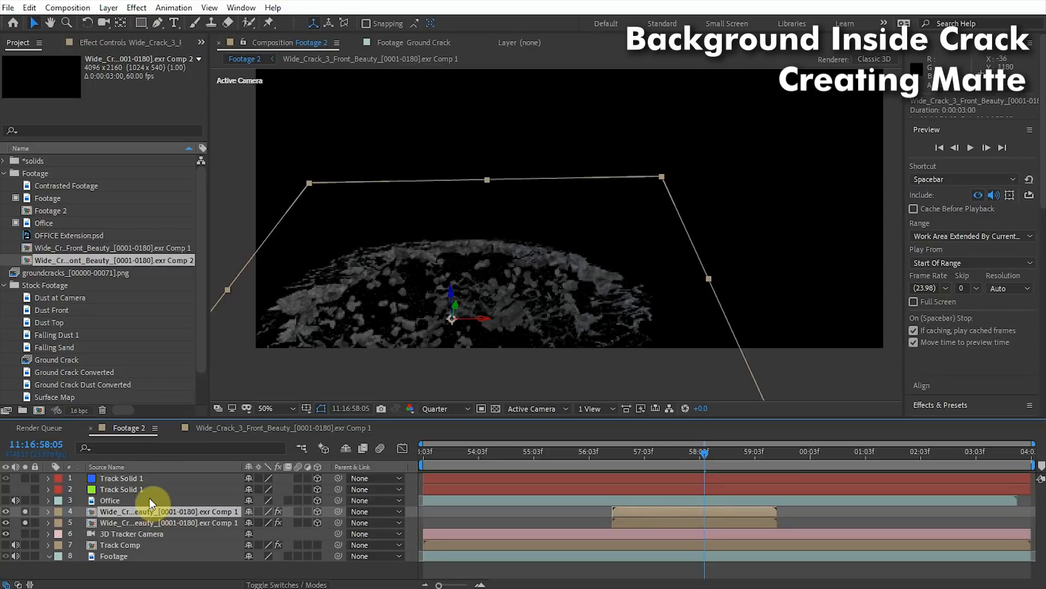
pyautogui.moveTo(48, 260); pyautogui.dragTo(135, 511)
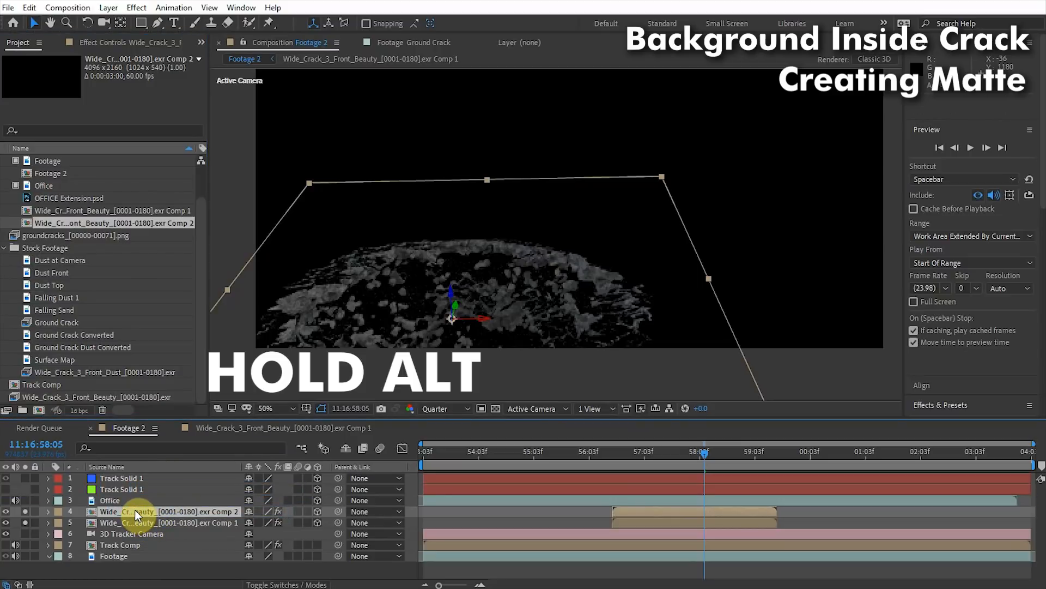
# Step: Open the duplicated crack comp from the upper crack layer for editing
pyautogui.click(149, 522)
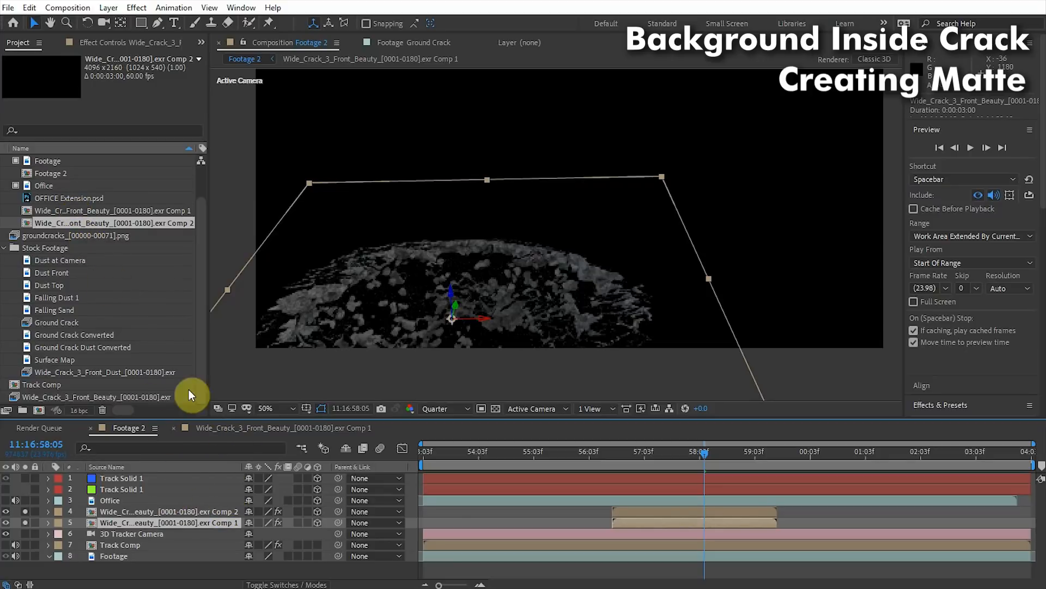
pyautogui.click(176, 508)
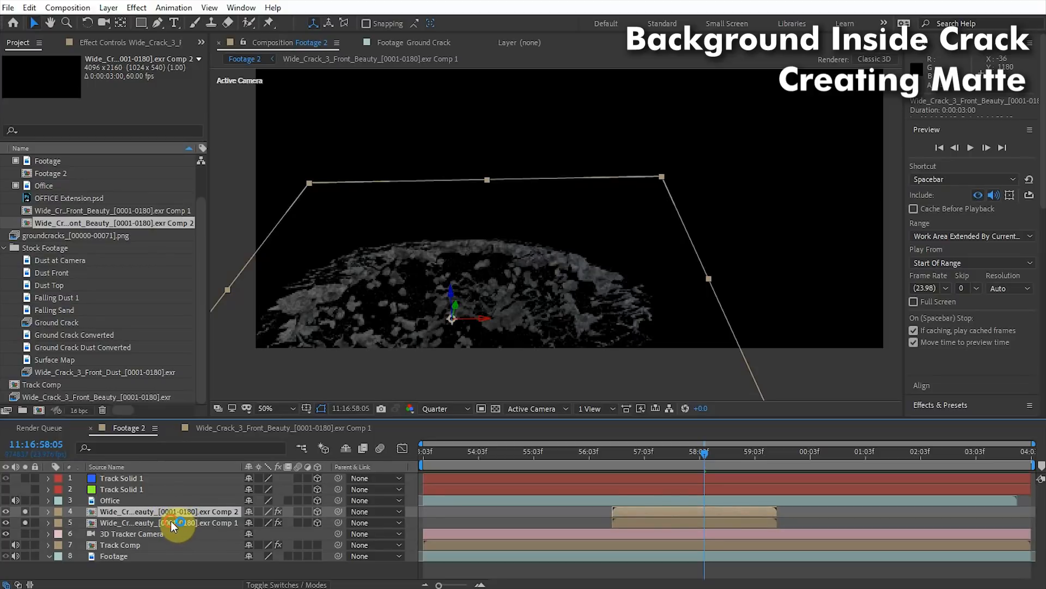
pyautogui.click(171, 521)
pyautogui.doubleClick(158, 510)
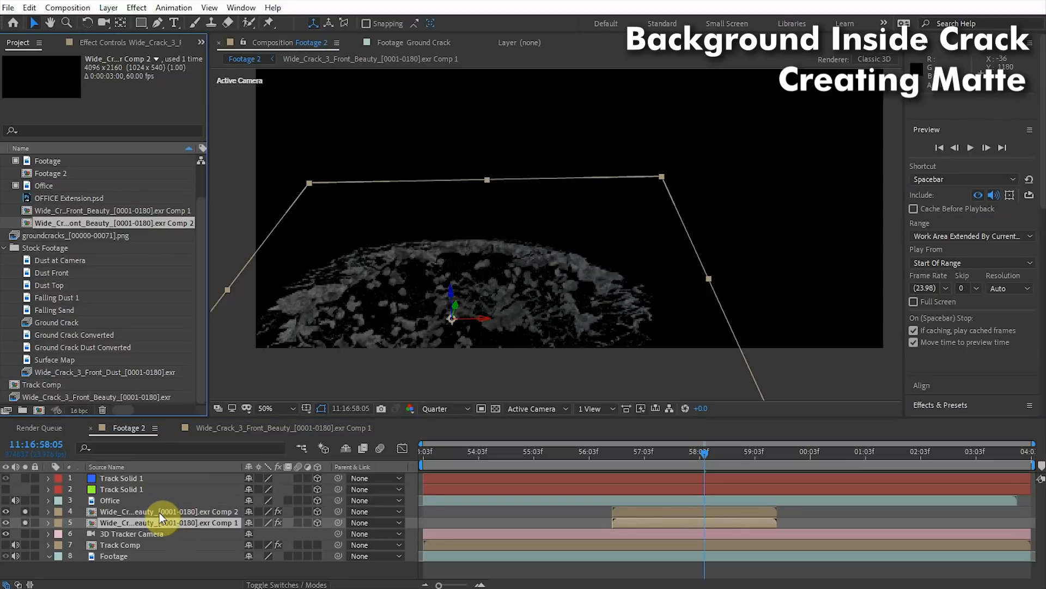
pyautogui.doubleClick(159, 512)
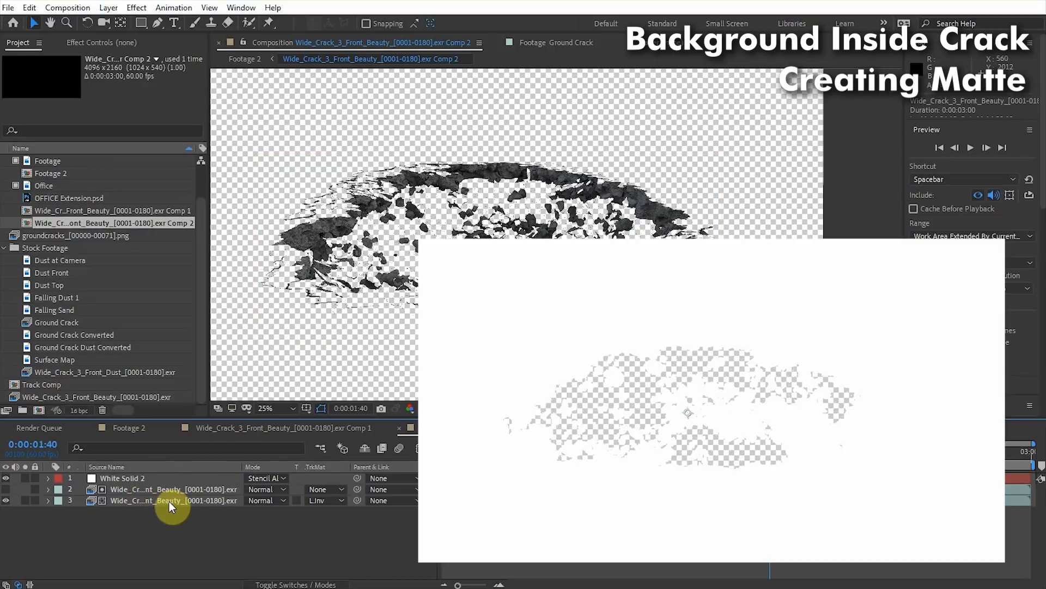
# Step: Set White Solid 2's blending mode to Normal and its Mask 1 mode to Subtract
pyautogui.click(125, 482)
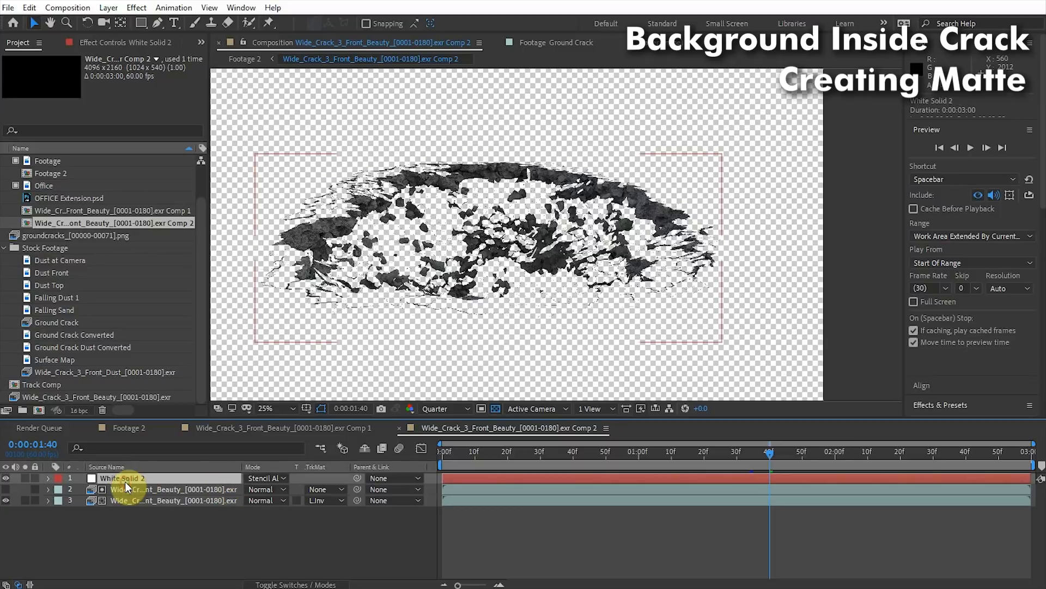
pyautogui.click(289, 482)
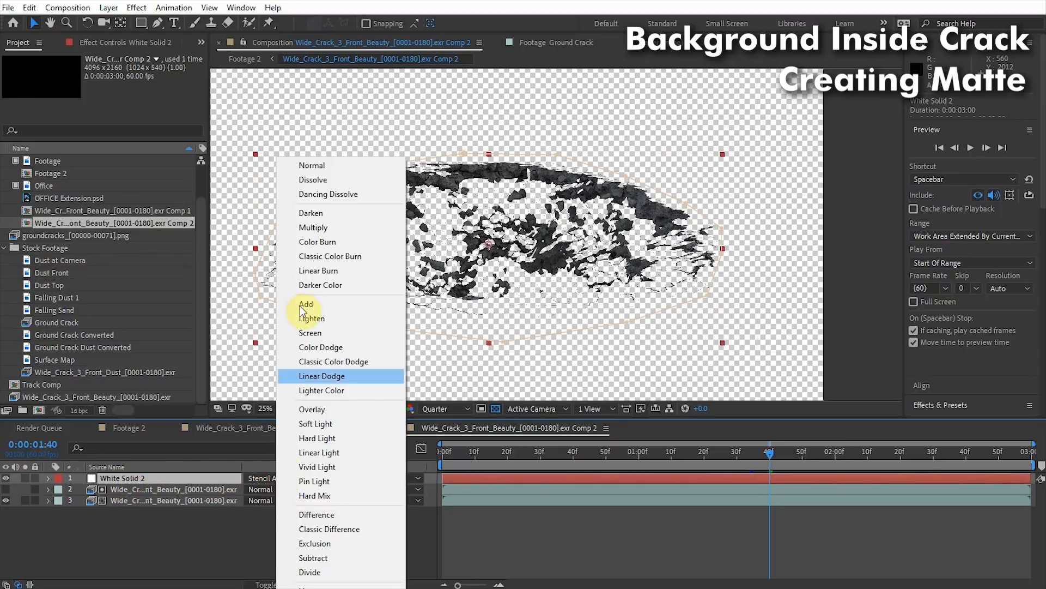
pyautogui.click(322, 164)
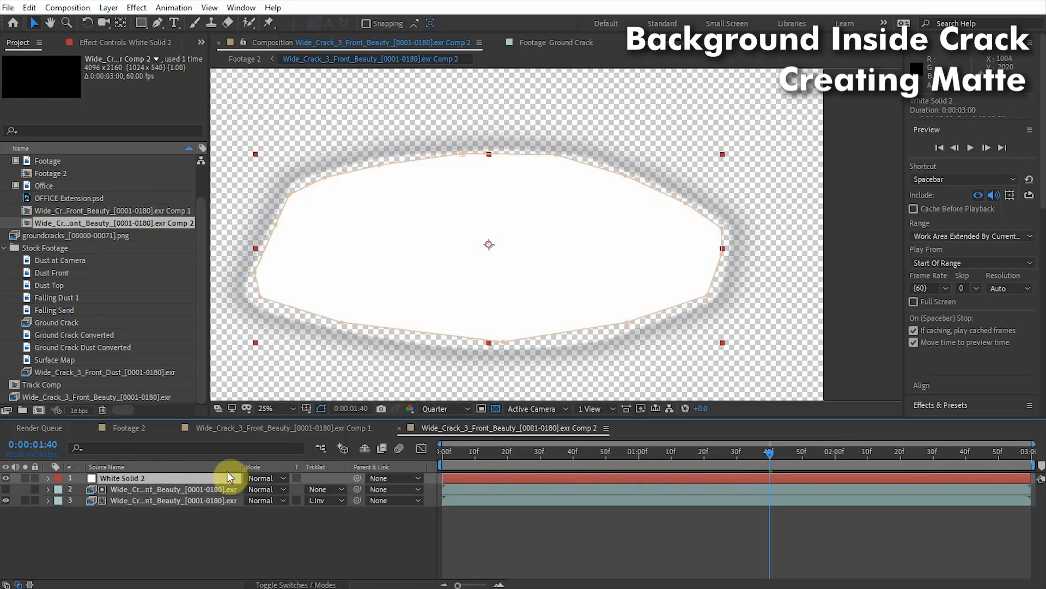
pyautogui.press('m')
pyautogui.press('m')
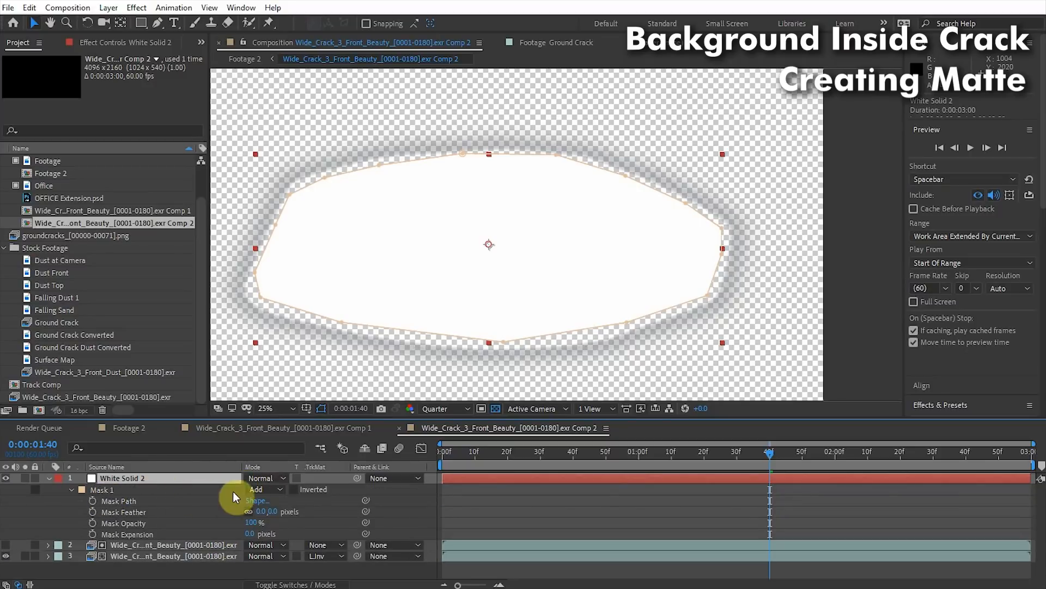
pyautogui.click(252, 489)
pyautogui.click(285, 531)
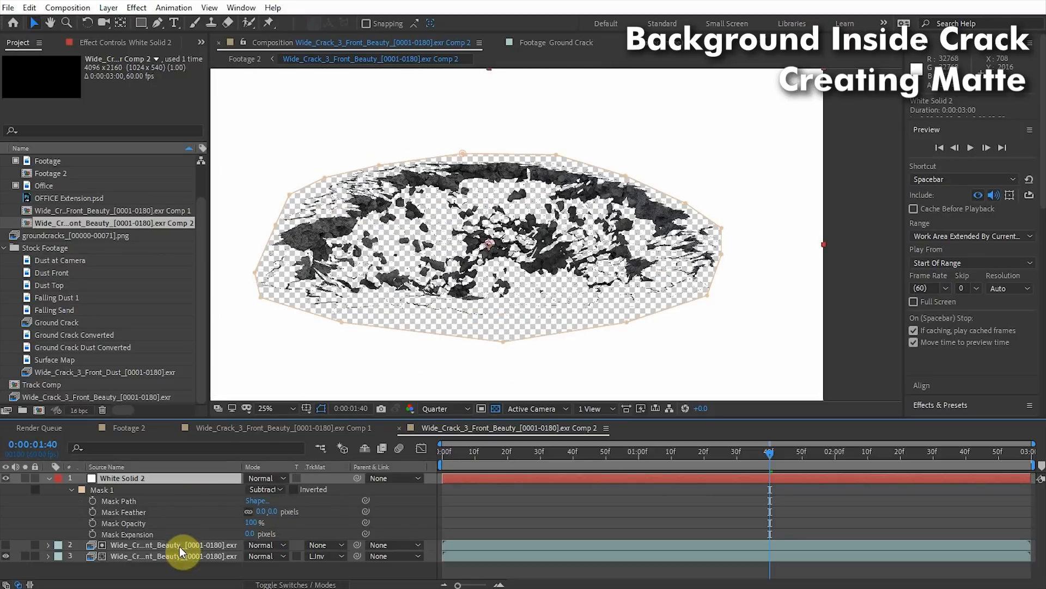
# Step: Remove the track matte from the bottom crack layer and delete the matte copy above it
pyautogui.click(322, 557)
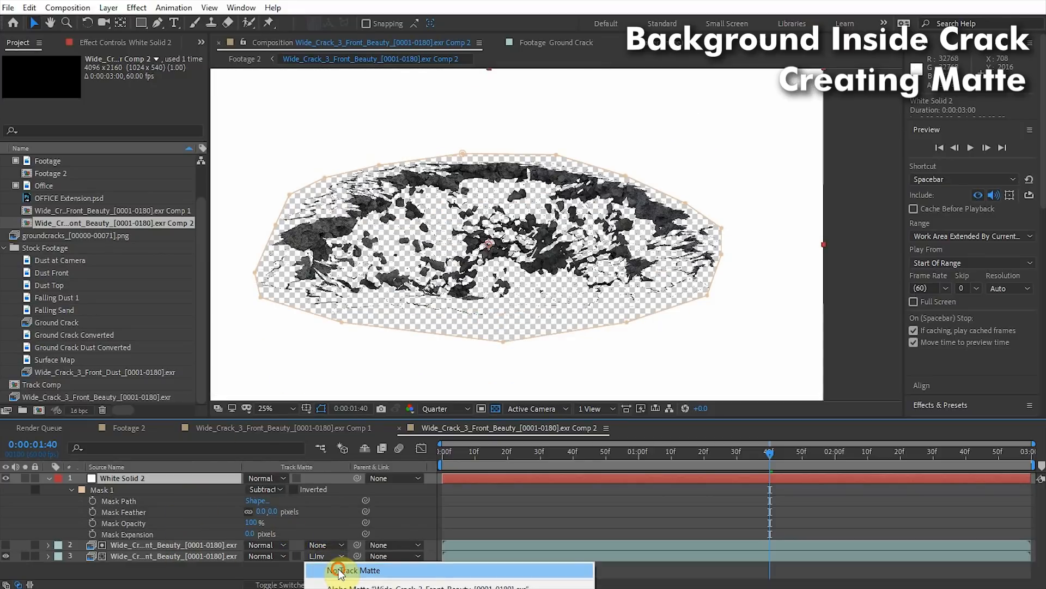
pyautogui.click(338, 568)
pyautogui.click(155, 547)
pyautogui.press('Delete')
pyautogui.click(495, 409)
pyautogui.click(494, 409)
pyautogui.click(495, 409)
pyautogui.click(494, 409)
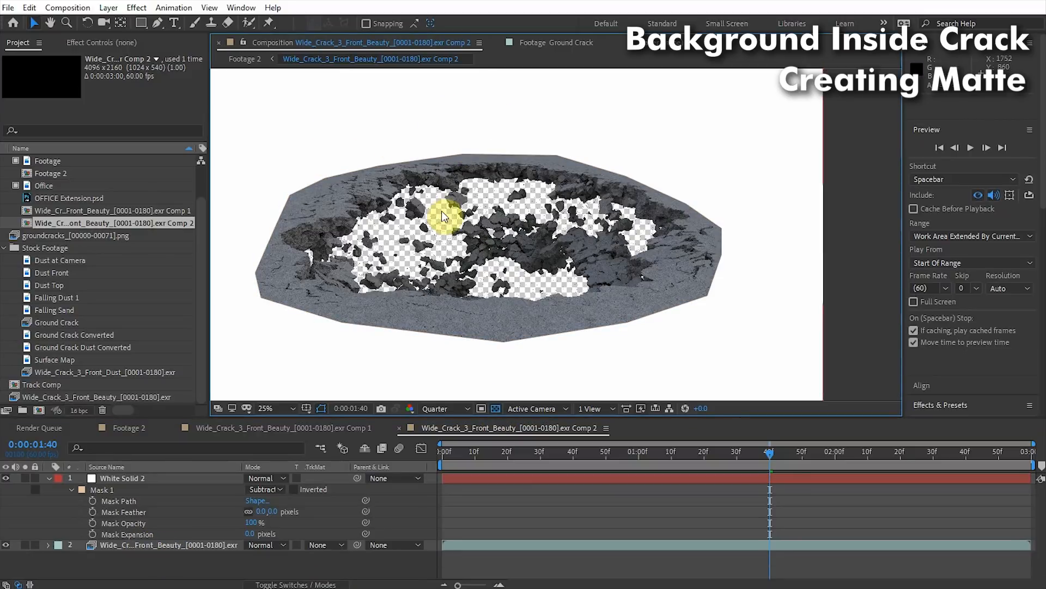
# Step: Apply a white Fill effect to the crack layer and check the matte with the transparency grid on and off
pyautogui.click(933, 405)
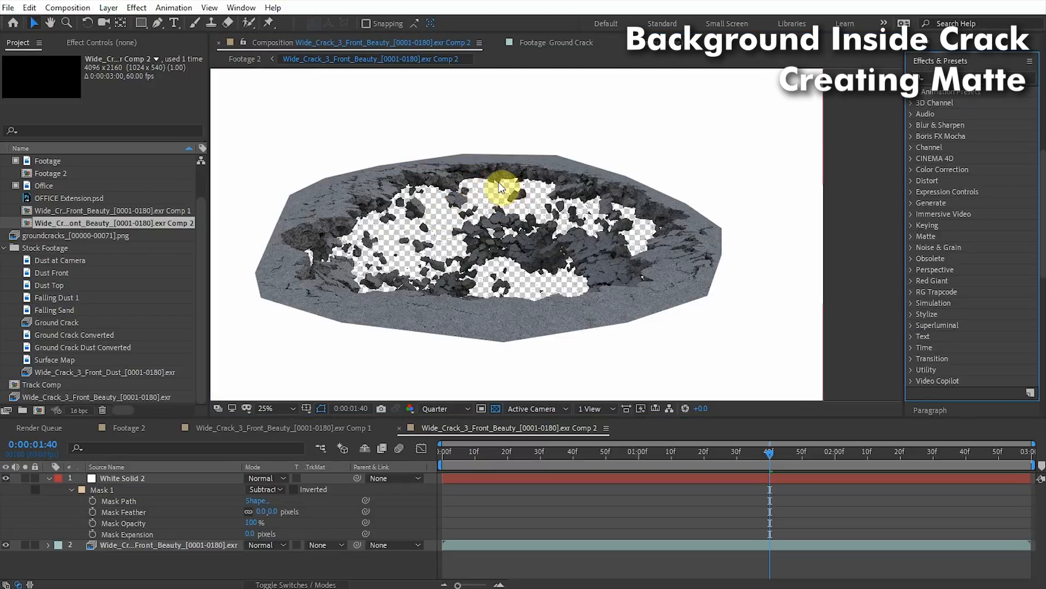
pyautogui.click(494, 407)
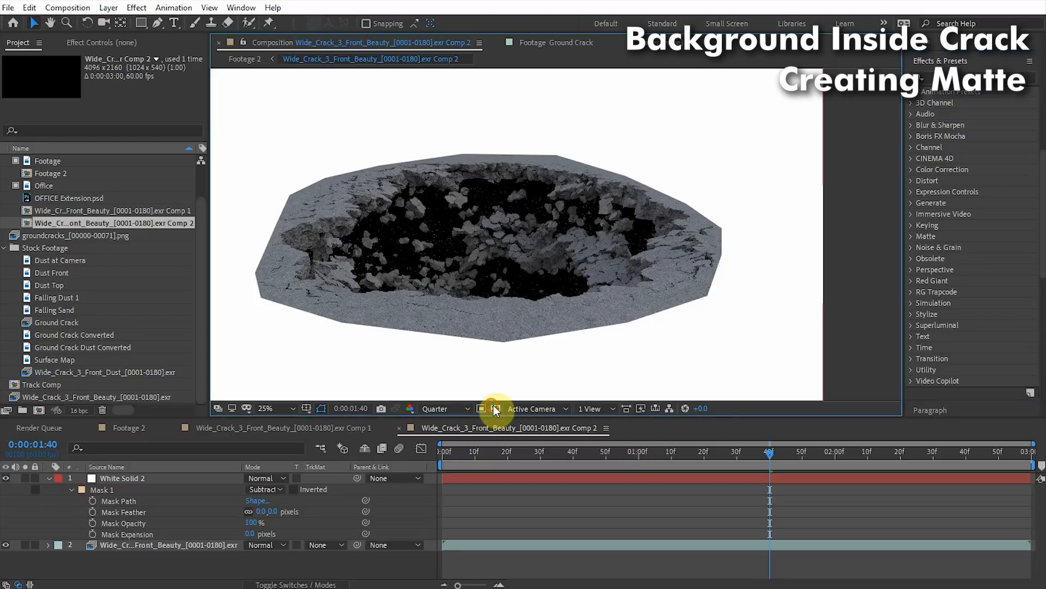
pyautogui.click(493, 407)
pyautogui.click(493, 407)
pyautogui.click(493, 407)
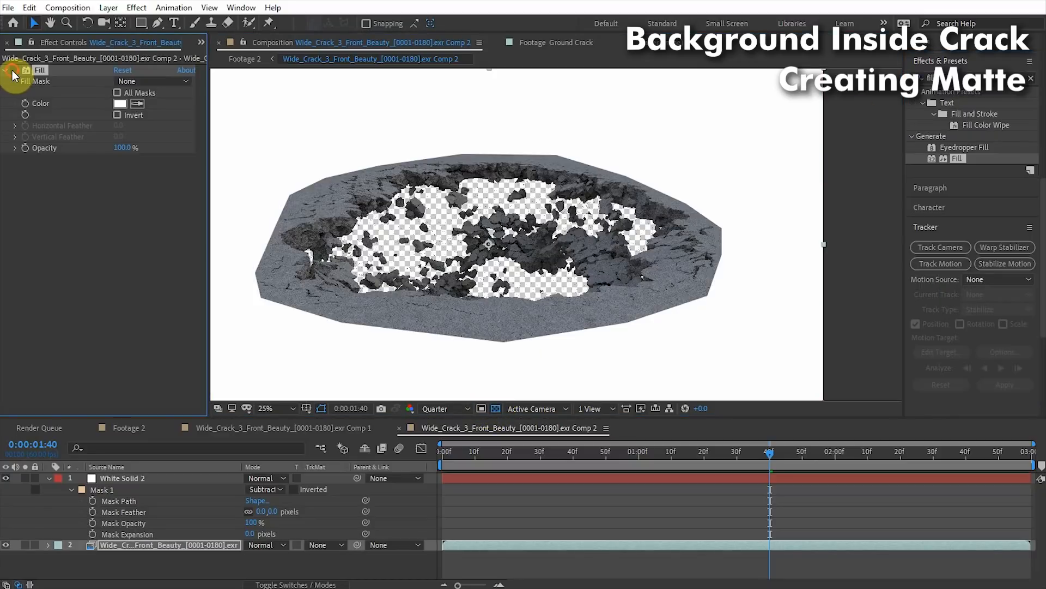
pyautogui.click(13, 72)
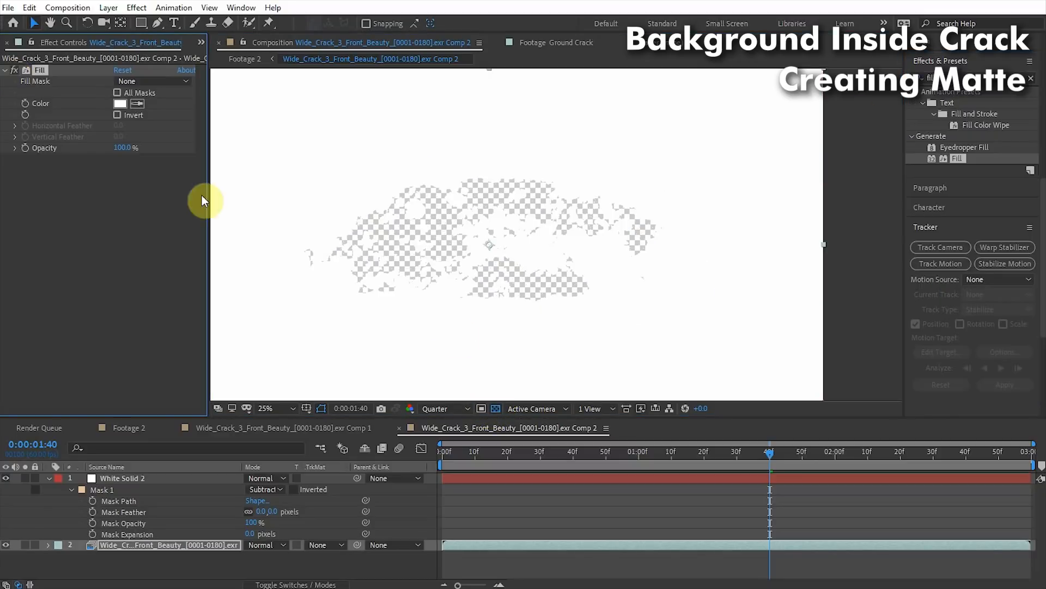
pyautogui.click(495, 409)
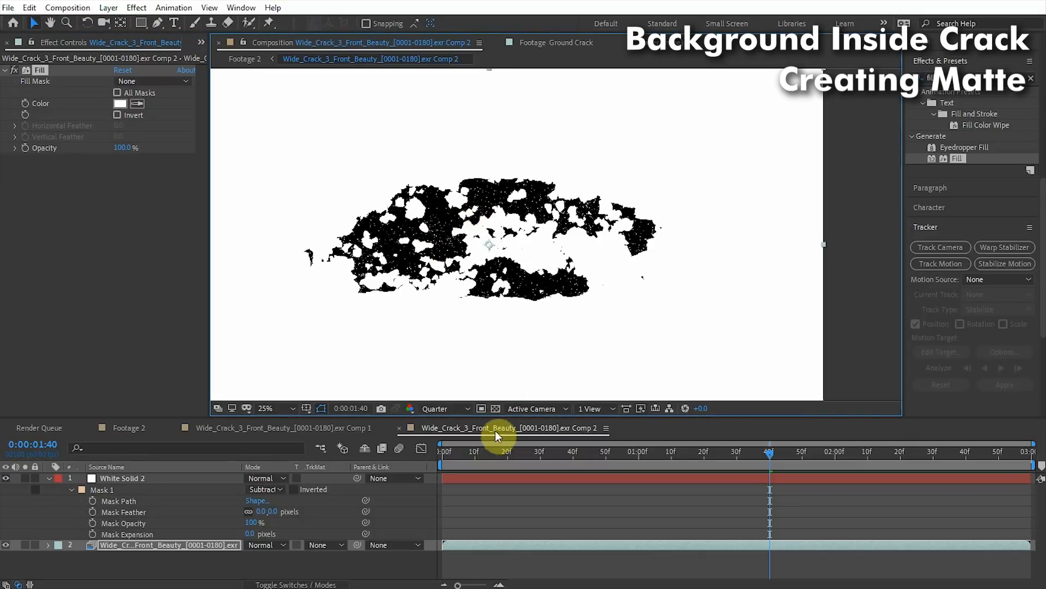
pyautogui.click(496, 408)
pyautogui.click(495, 408)
pyautogui.click(496, 409)
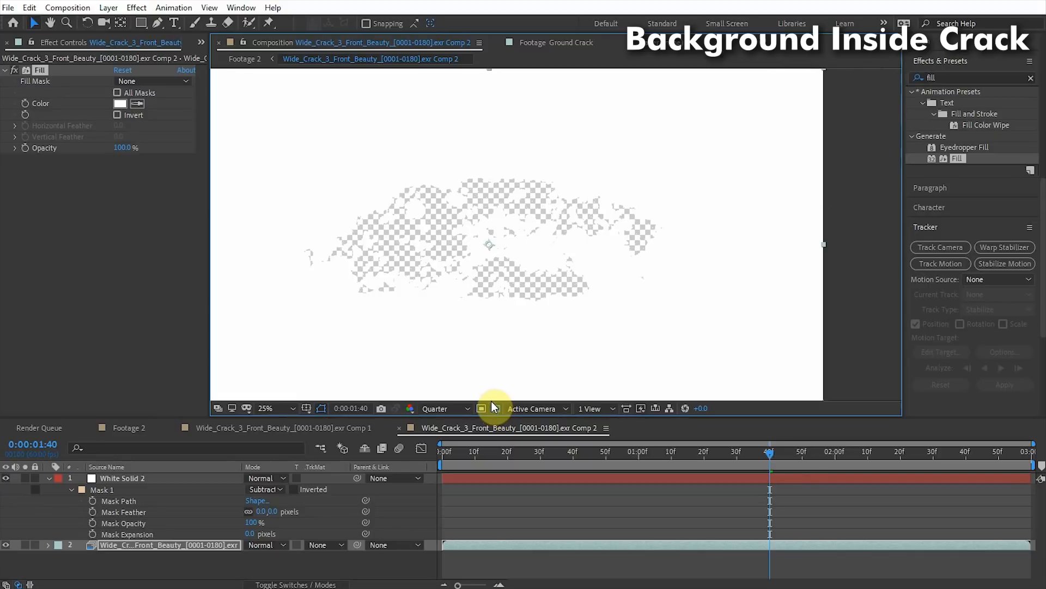
# Step: Return to the Footage 2 comp and rename the Comp 2 crack layer to MAP
pyautogui.click(254, 59)
pyautogui.click(200, 509)
pyautogui.press('Return')
pyautogui.write('MAP')
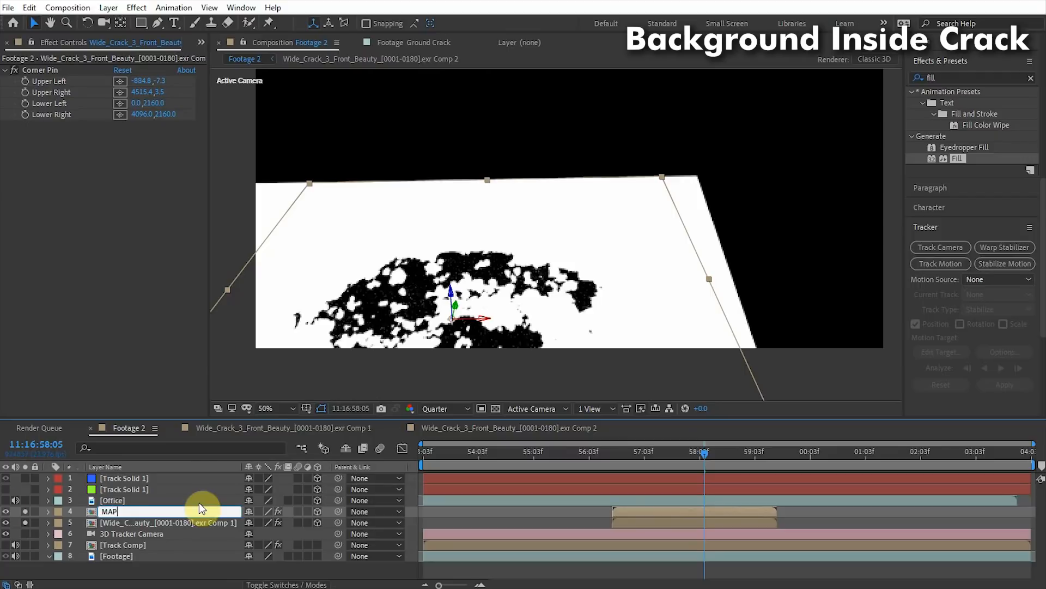
pyautogui.press('Return')
# Step: Show the Office layer and move the MAP layer directly above it
pyautogui.click(100, 499)
pyautogui.click(6, 500)
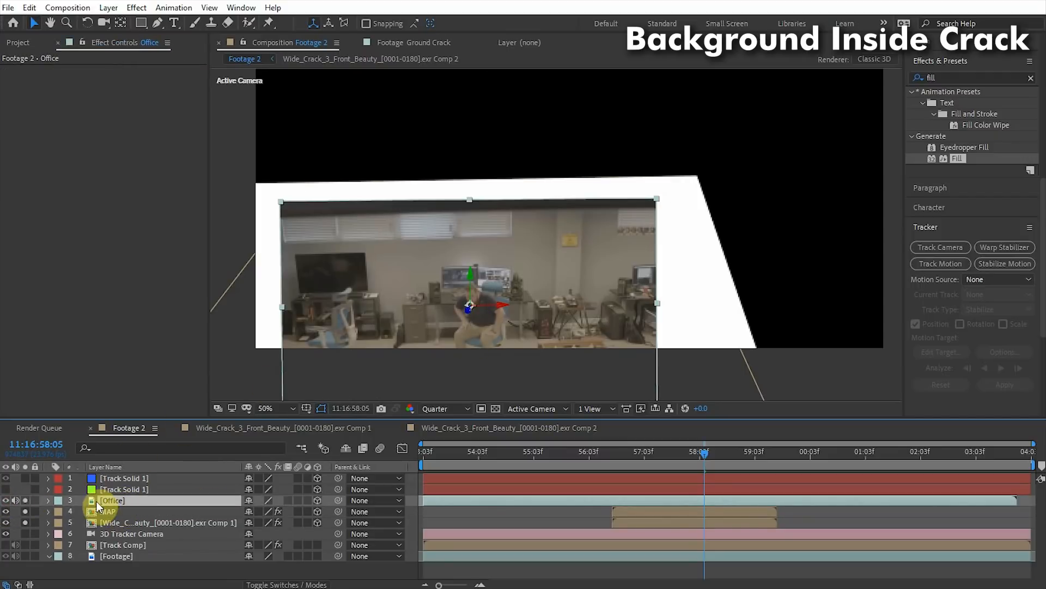
pyautogui.click(276, 585)
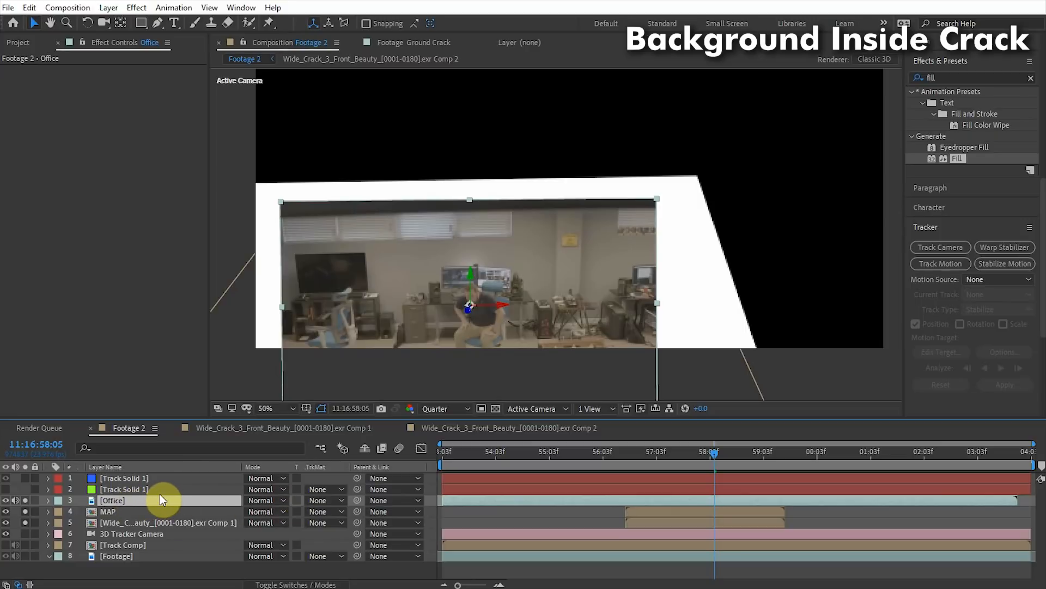
pyautogui.moveTo(108, 511); pyautogui.dragTo(112, 502)
# Step: Set the Office layer's track matte to Alpha Inverted Matte "MAP"
pyautogui.click(111, 511)
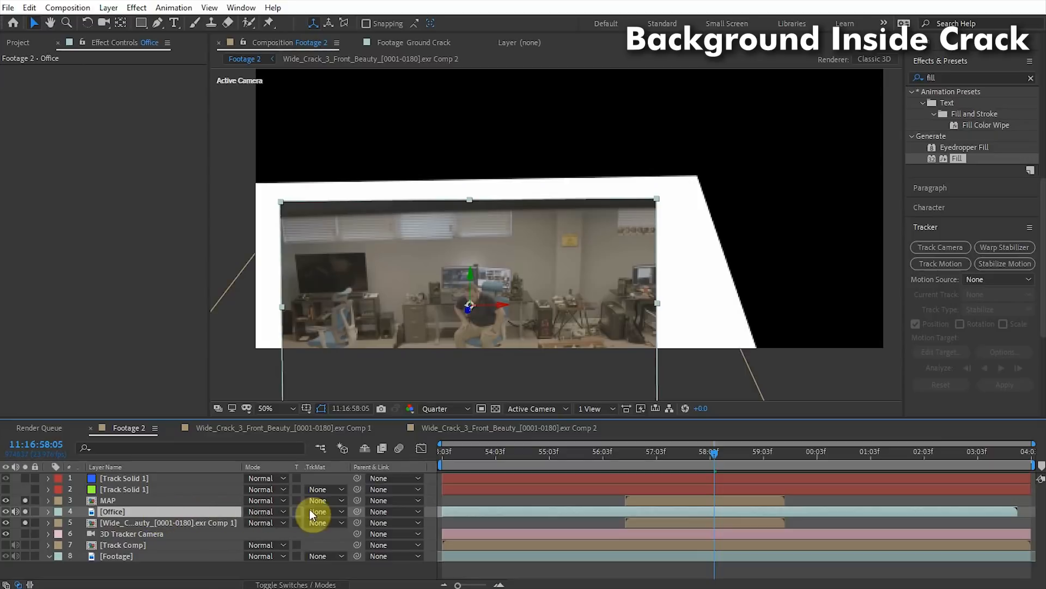
pyautogui.click(324, 510)
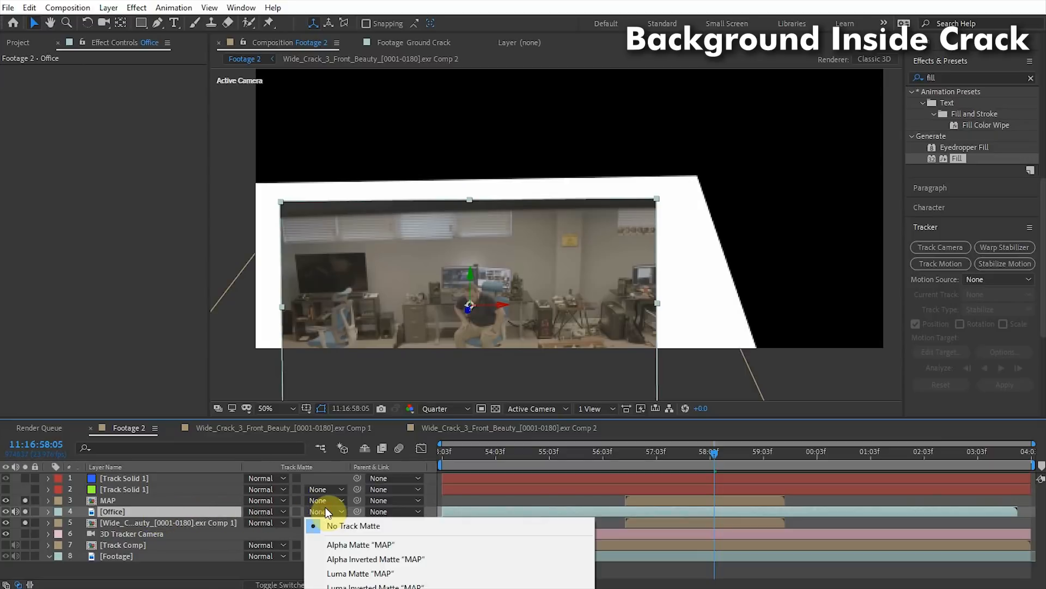
pyautogui.click(356, 560)
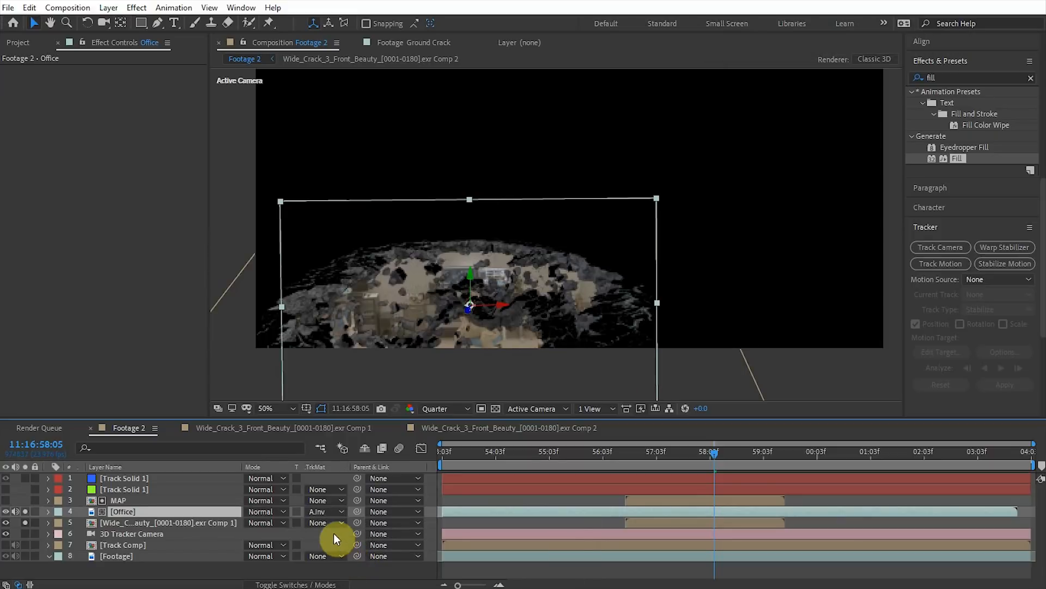
# Step: Scrub through the crack animation and unsolo the Office and crack layers to view the full composite
pyautogui.click(693, 452)
pyautogui.moveTo(698, 461); pyautogui.dragTo(731, 456)
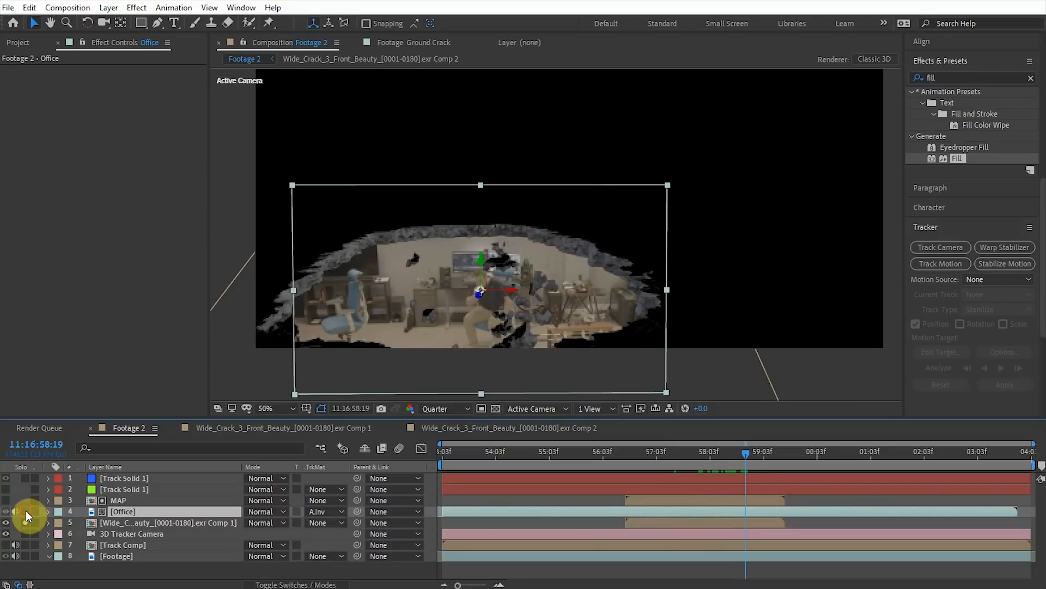
pyautogui.moveTo(25, 511); pyautogui.dragTo(28, 522)
pyautogui.click(624, 456)
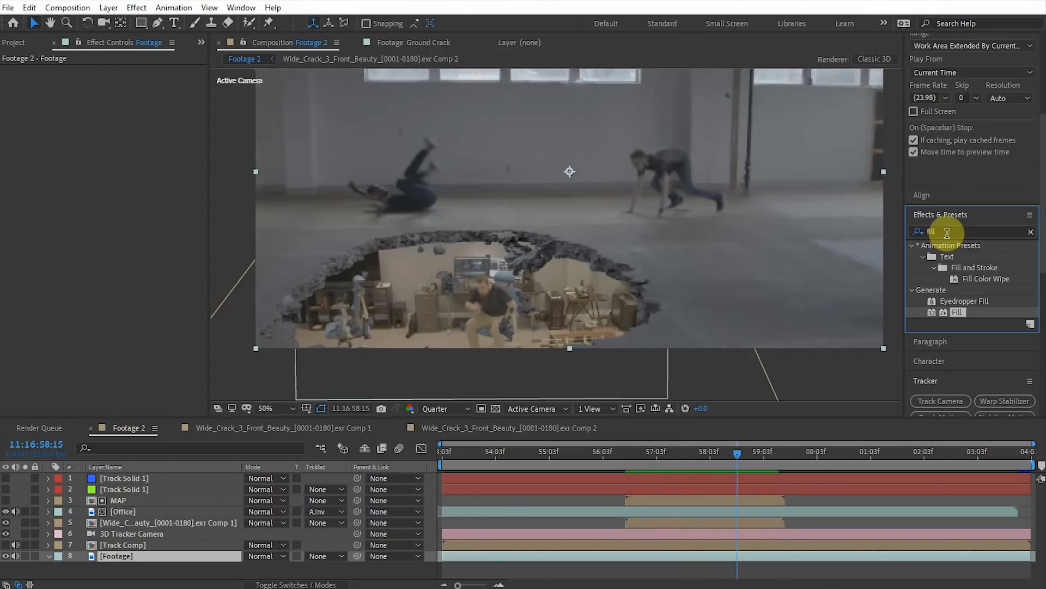
# Step: Search the effects for Tritone and apply it to the Office layer
pyautogui.click(951, 232)
pyautogui.write('trit')
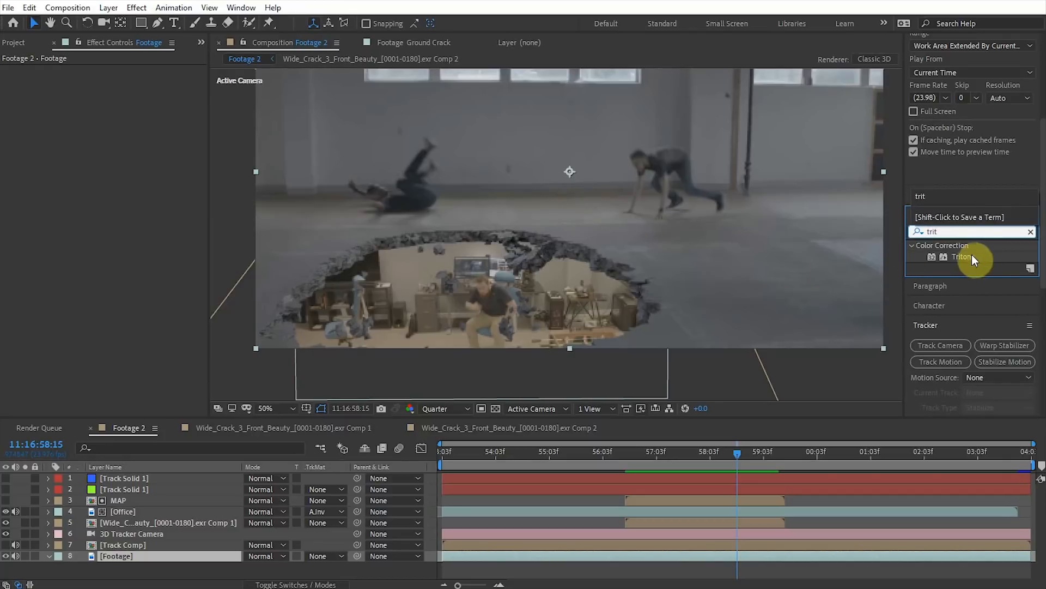
pyautogui.moveTo(972, 254); pyautogui.dragTo(157, 514)
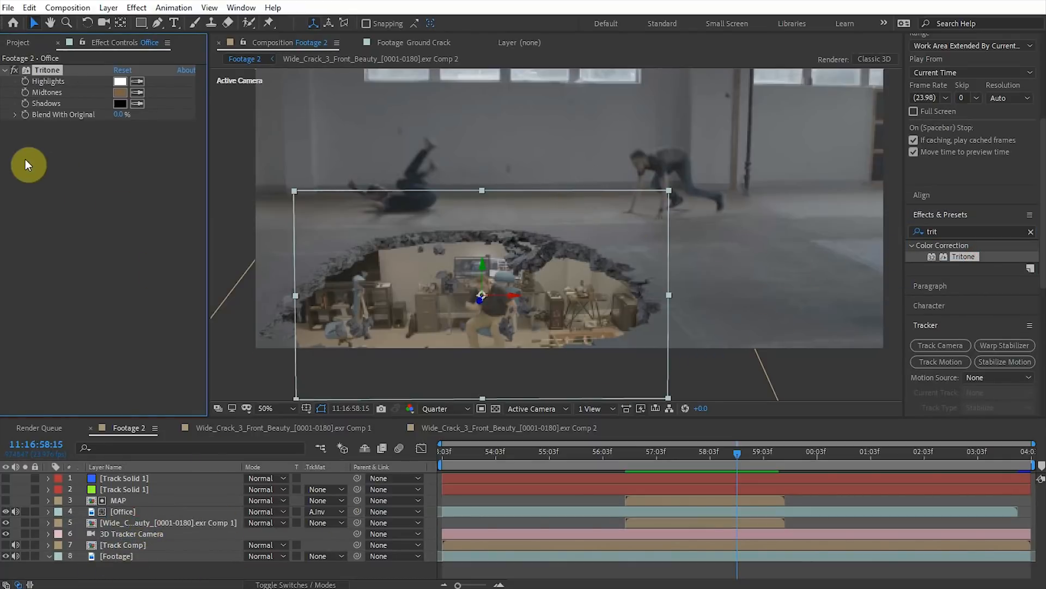
# Step: Set the Office layer's Tritone midtones to blue 4671B9 and raise the effect's blend with the original
pyautogui.click(120, 93)
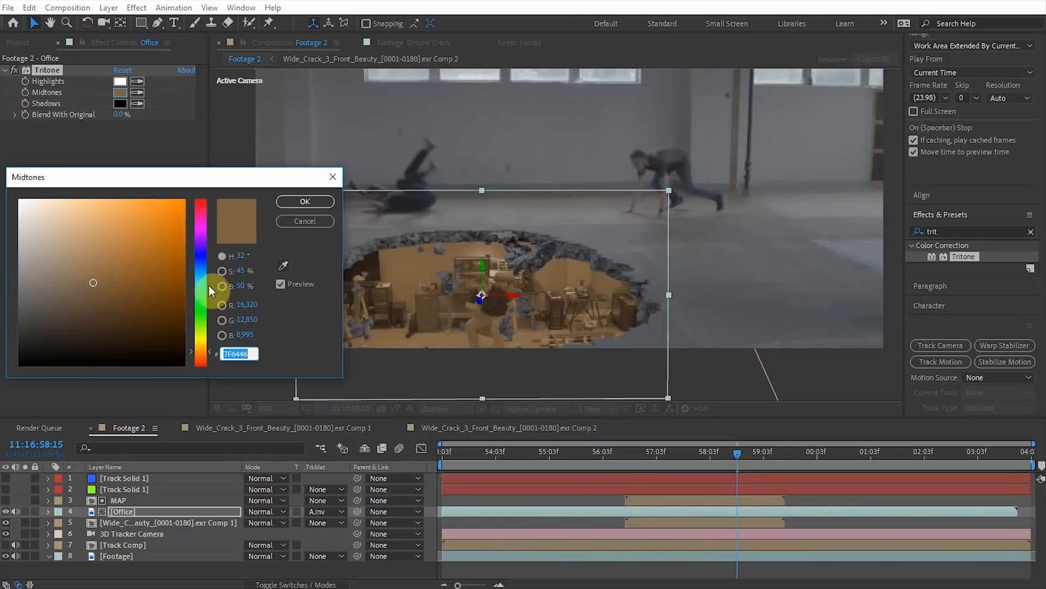
pyautogui.click(204, 265)
pyautogui.click(119, 245)
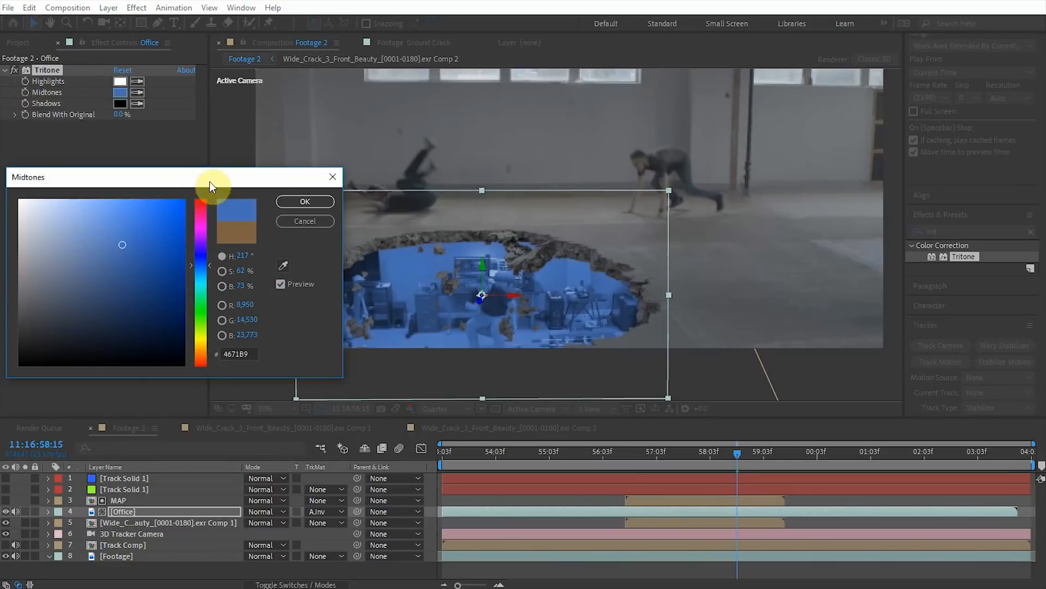
pyautogui.click(319, 206)
pyautogui.moveTo(117, 114); pyautogui.dragTo(169, 114)
pyautogui.moveTo(684, 511); pyautogui.dragTo(834, 479)
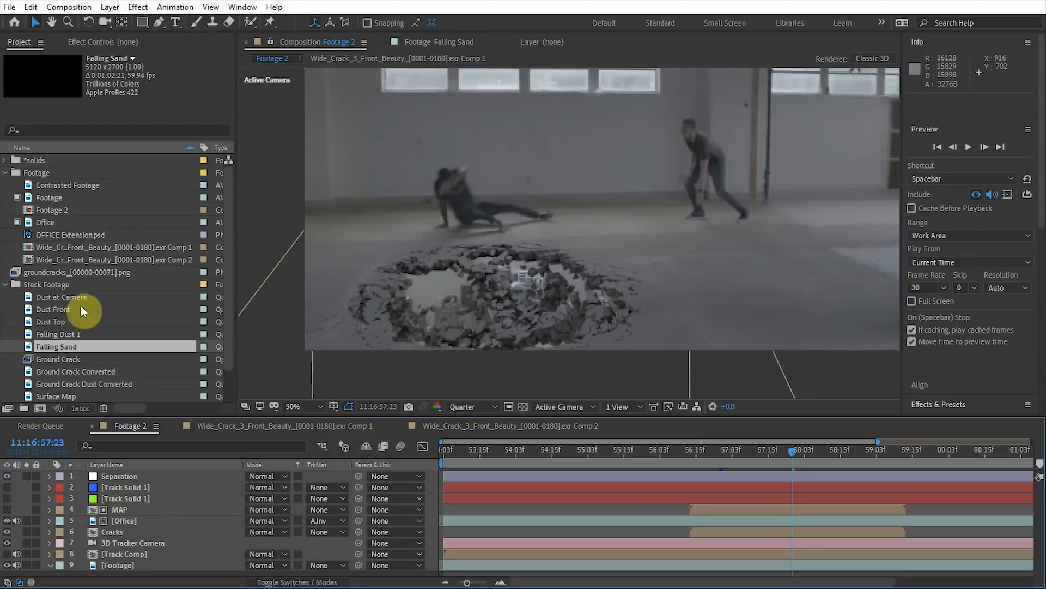
# Step: Examine the Dust Top, Dust at Camera and Dust Front stock clips by scrubbing through their footage
pyautogui.scroll(-3, 49, 308)
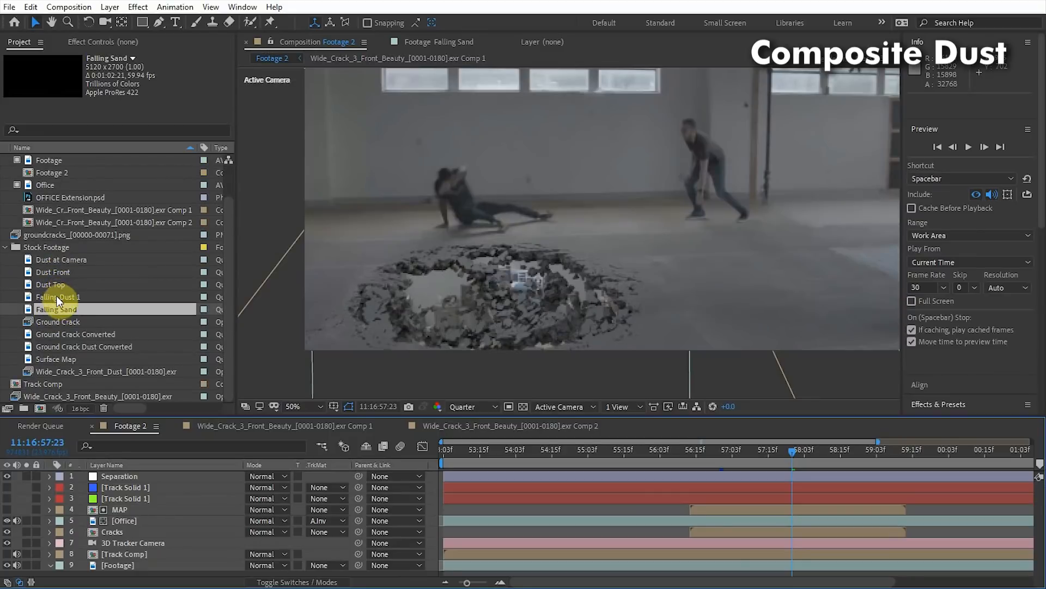
pyautogui.doubleClick(54, 286)
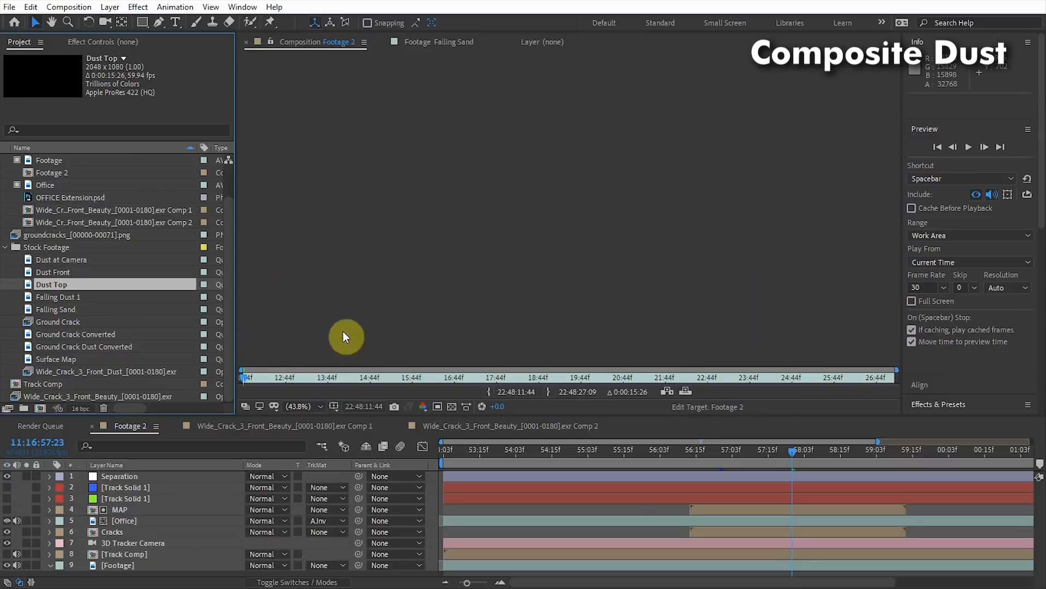
pyautogui.moveTo(305, 375); pyautogui.dragTo(341, 375)
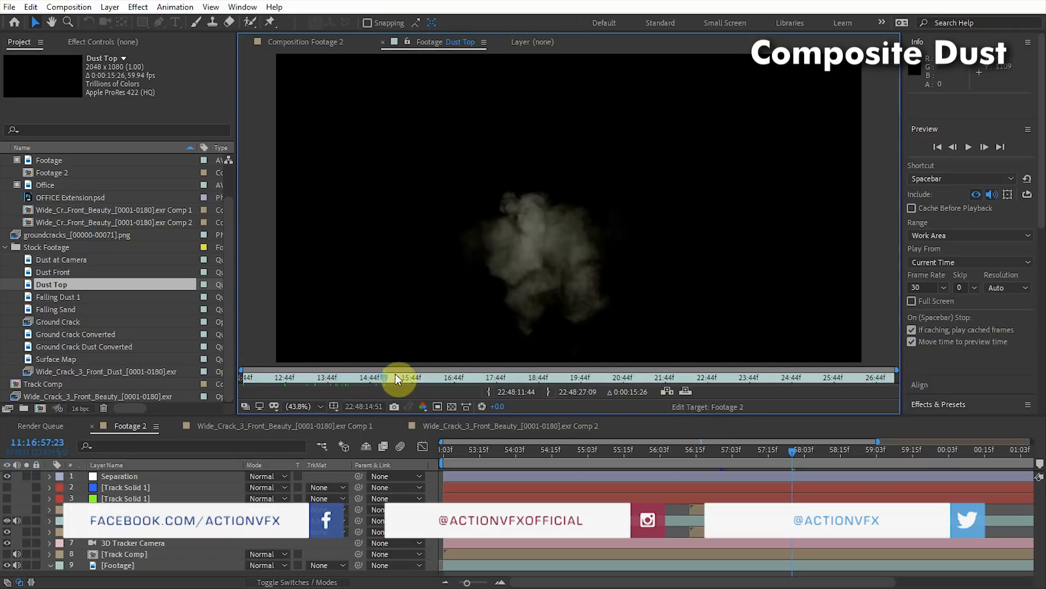
pyautogui.moveTo(394, 373); pyautogui.dragTo(525, 370)
pyautogui.doubleClick(33, 260)
pyautogui.doubleClick(45, 282)
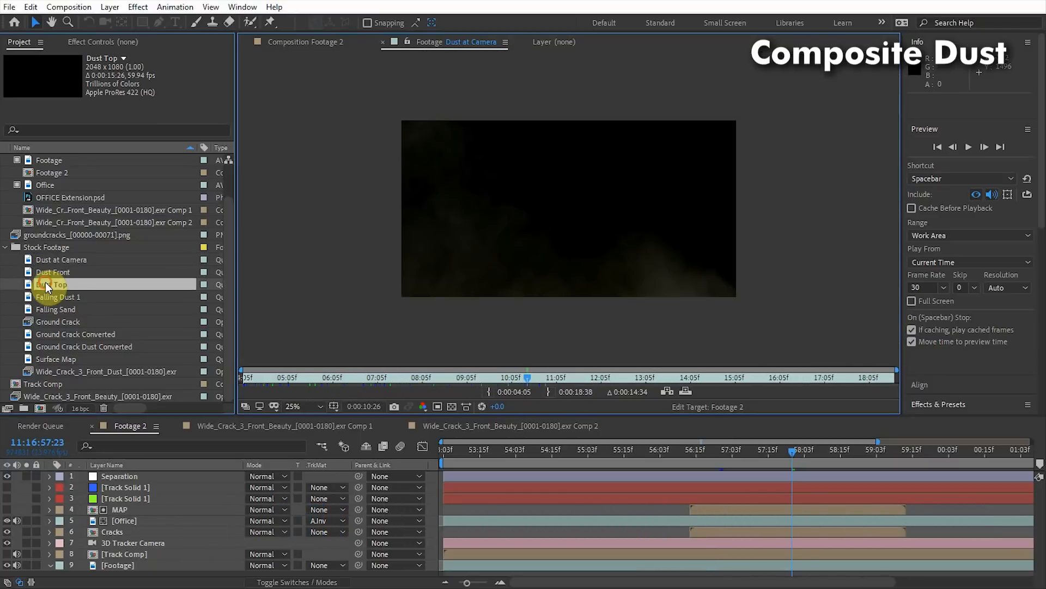
pyautogui.doubleClick(54, 271)
pyautogui.click(415, 377)
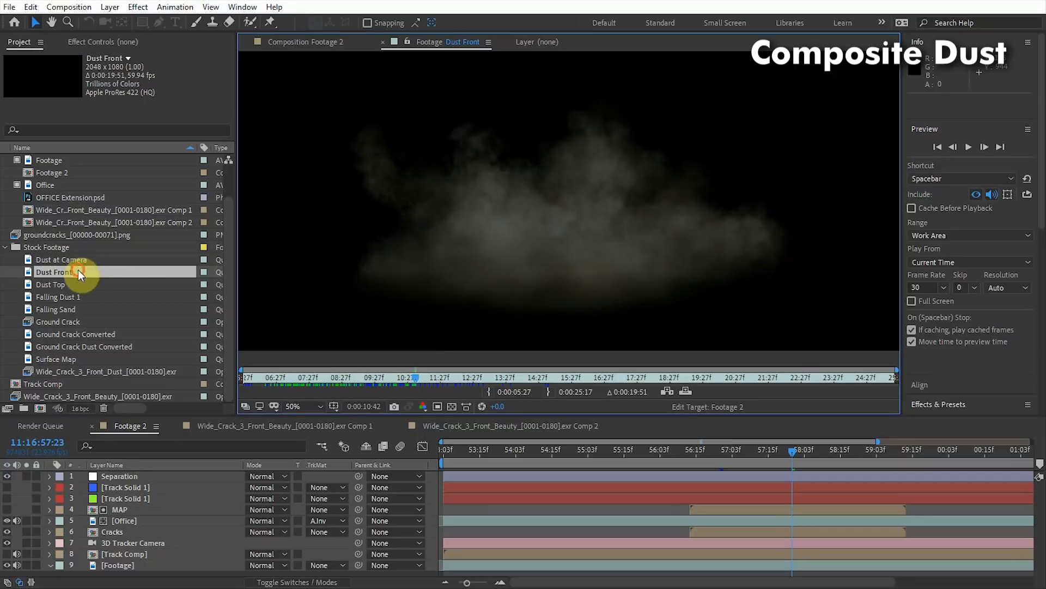
# Step: Add the Dust Front clip to the top of the Footage 2 comp and make it a 3D layer
pyautogui.moveTo(79, 271); pyautogui.dragTo(146, 486)
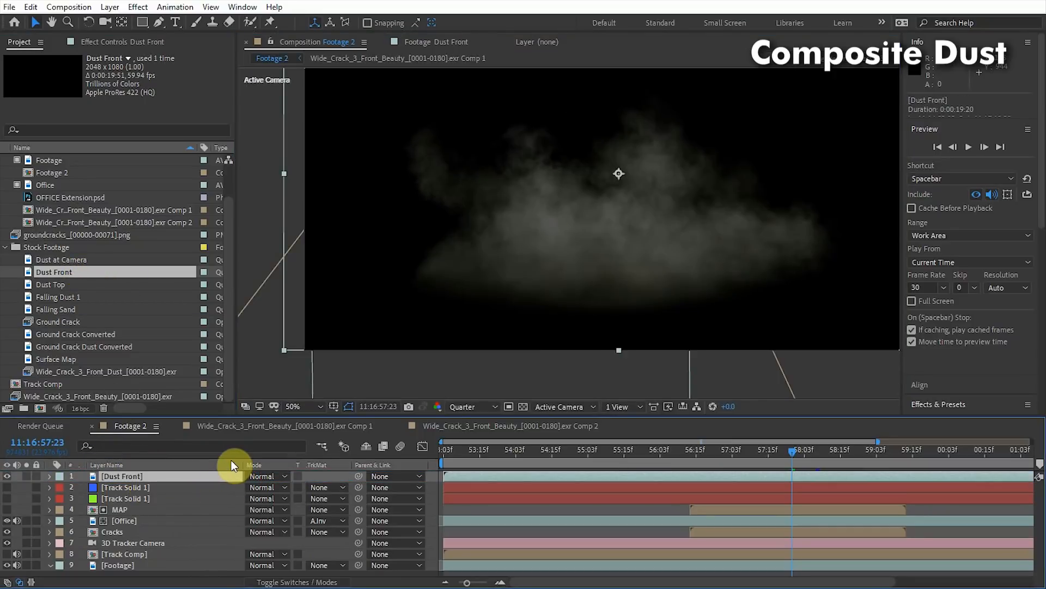
pyautogui.click(315, 582)
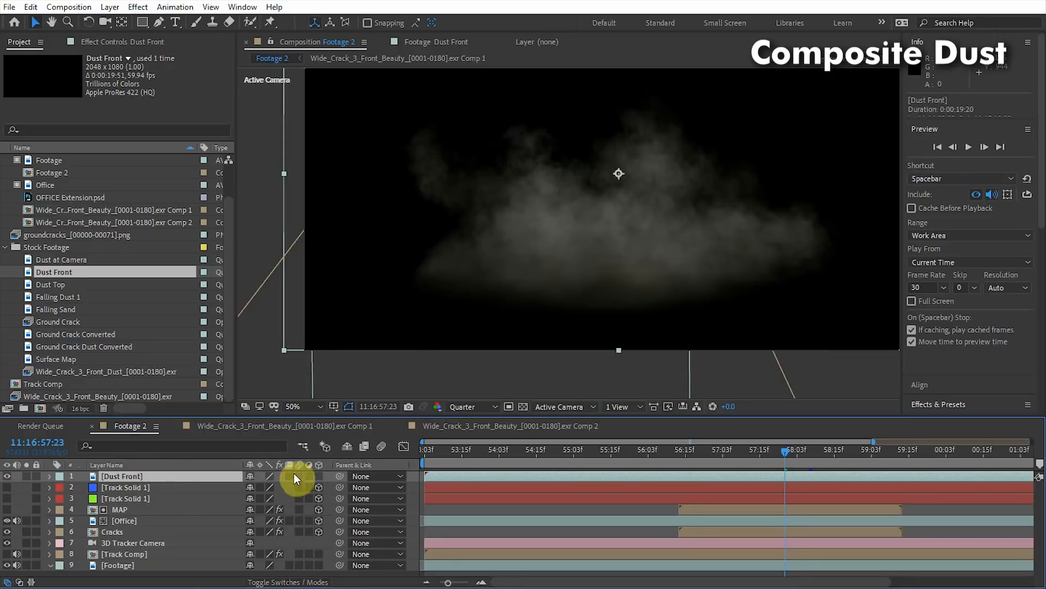
pyautogui.click(316, 581)
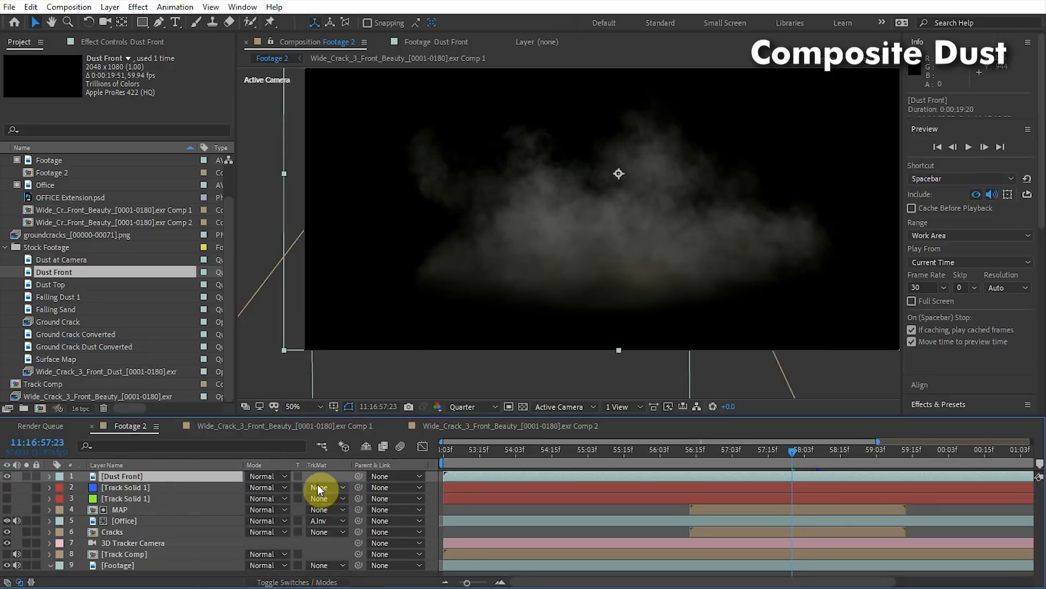
pyautogui.click(319, 581)
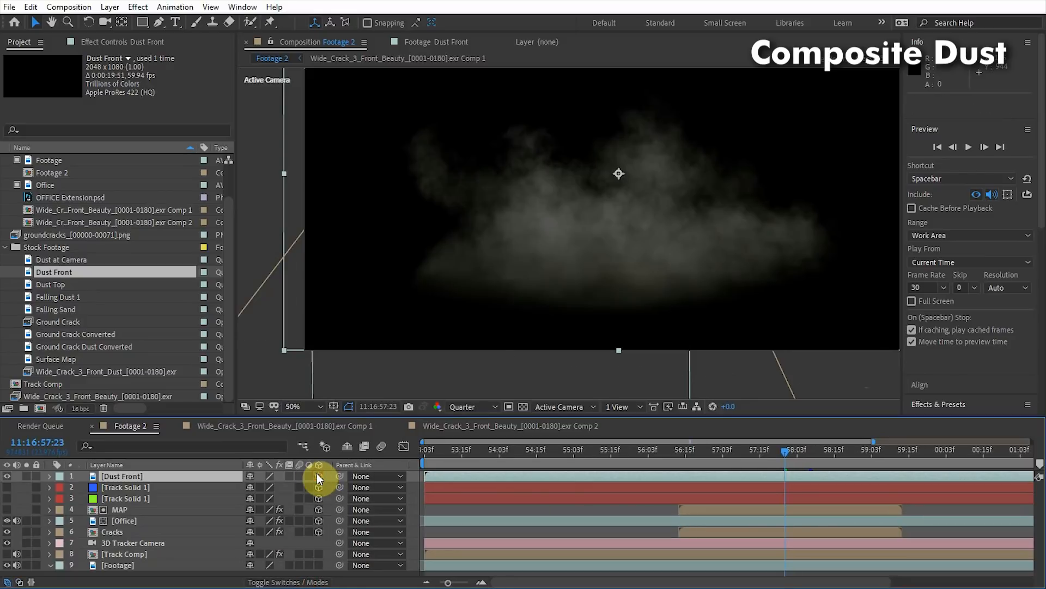
pyautogui.click(319, 476)
# Step: Create a null from the 3D Camera Tracker's floor track points around the crack
pyautogui.click(123, 553)
pyautogui.click(94, 43)
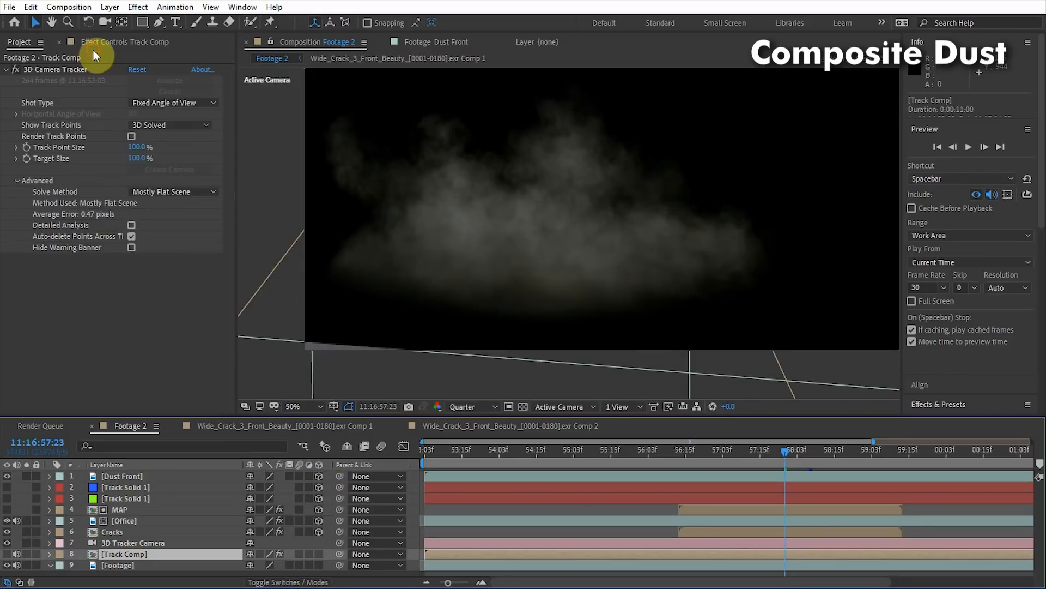
pyautogui.click(58, 69)
pyautogui.moveTo(570, 252)
pyautogui.mouseDown()
pyautogui.moveTo(362, 346)
pyautogui.moveTo(635, 292)
pyautogui.moveTo(423, 247)
pyautogui.moveTo(376, 335)
pyautogui.mouseUp()
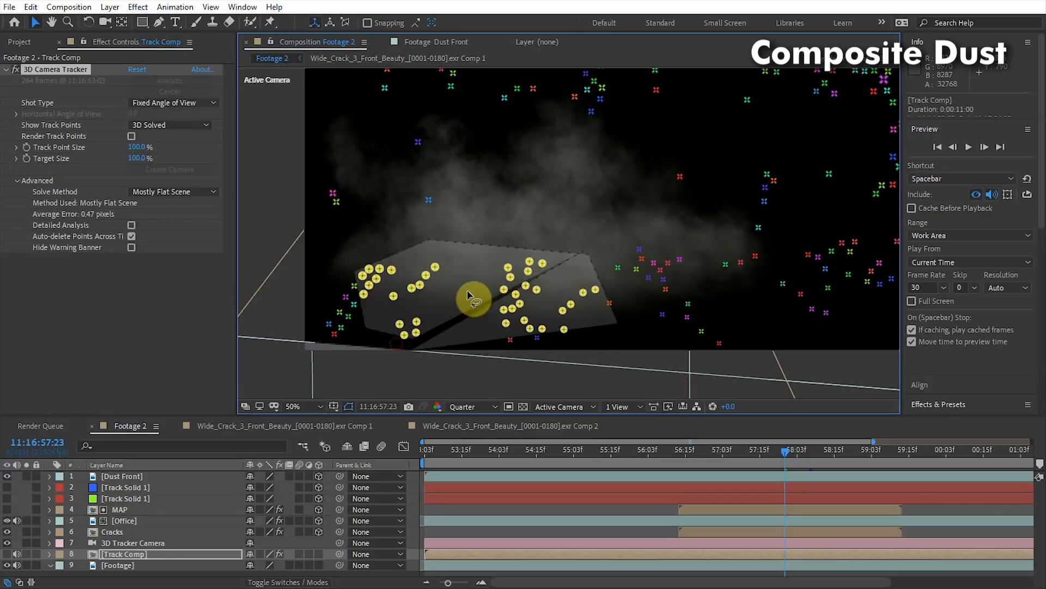
pyautogui.rightClick(463, 294)
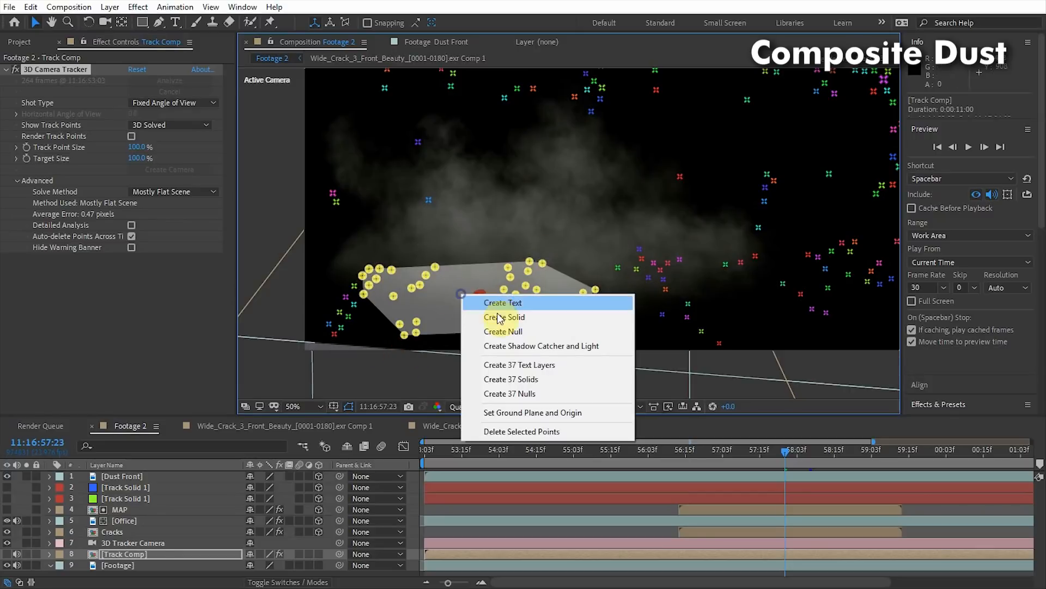
pyautogui.click(519, 332)
# Step: Copy the tracking null's position onto the Dust Front layer
pyautogui.click(126, 476)
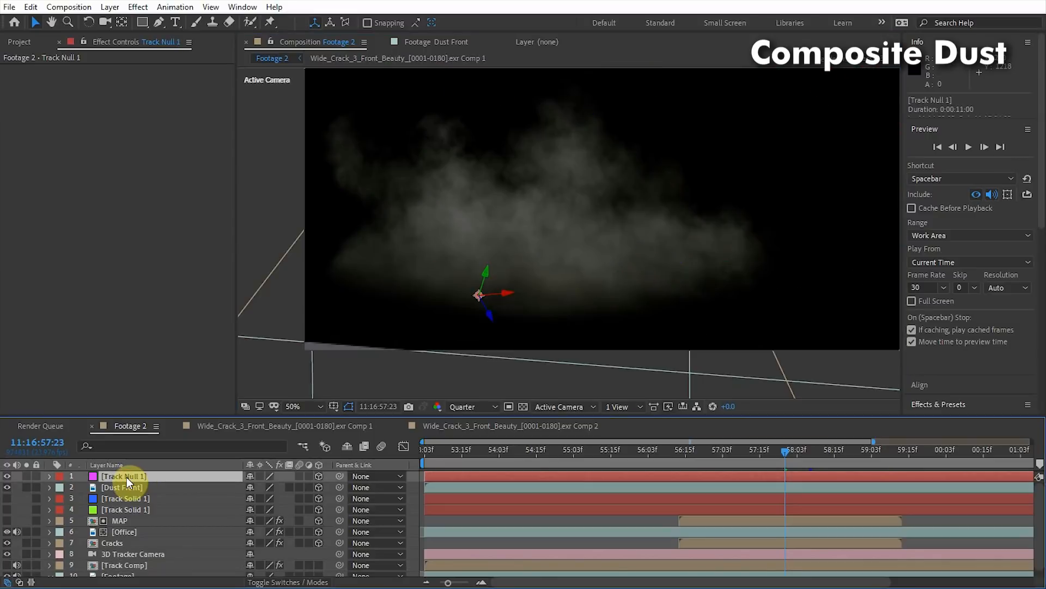
pyautogui.press('p')
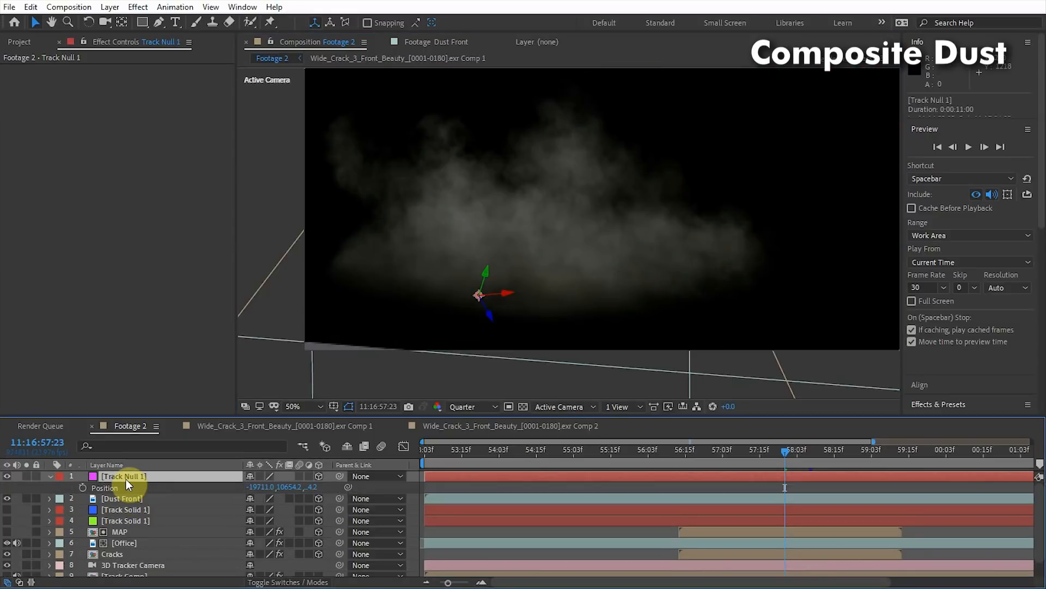
pyautogui.click(116, 489)
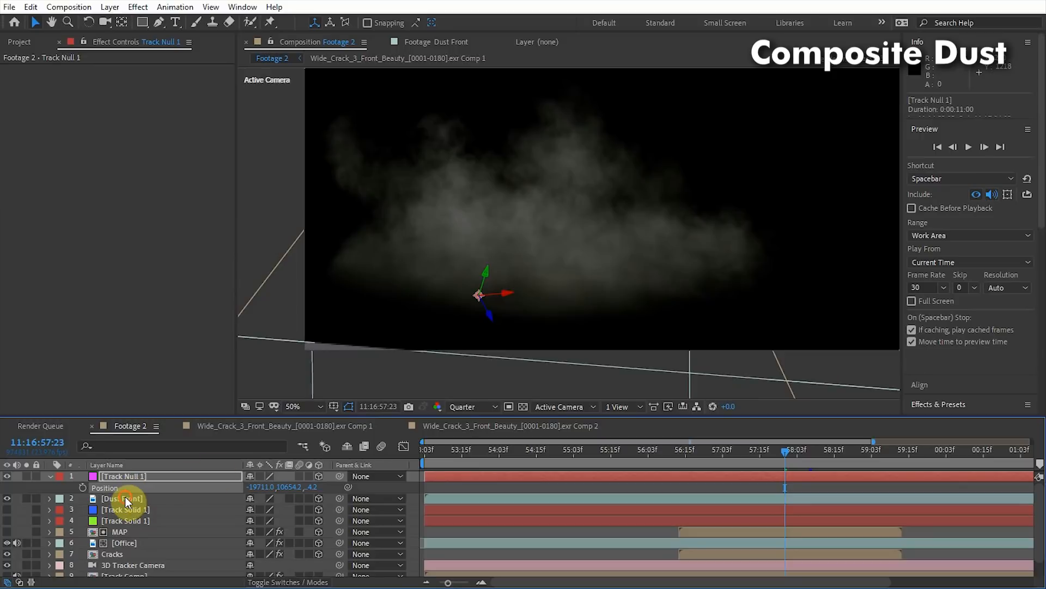
pyautogui.click(125, 497)
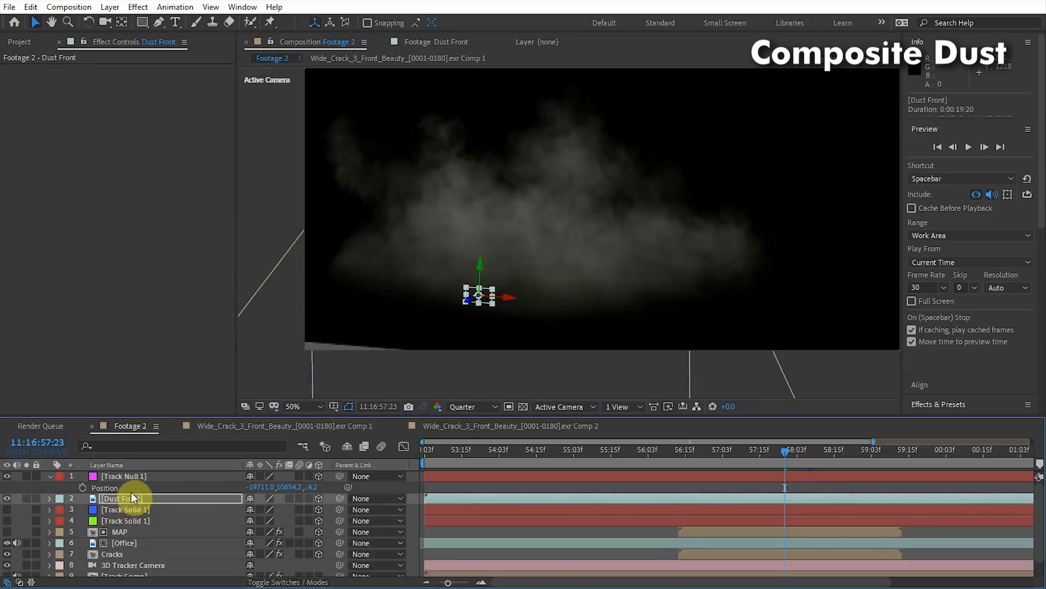
# Step: Delete the tracking null and both Track Solid 1 layers from the comp
pyautogui.click(155, 477)
pyautogui.press('Delete')
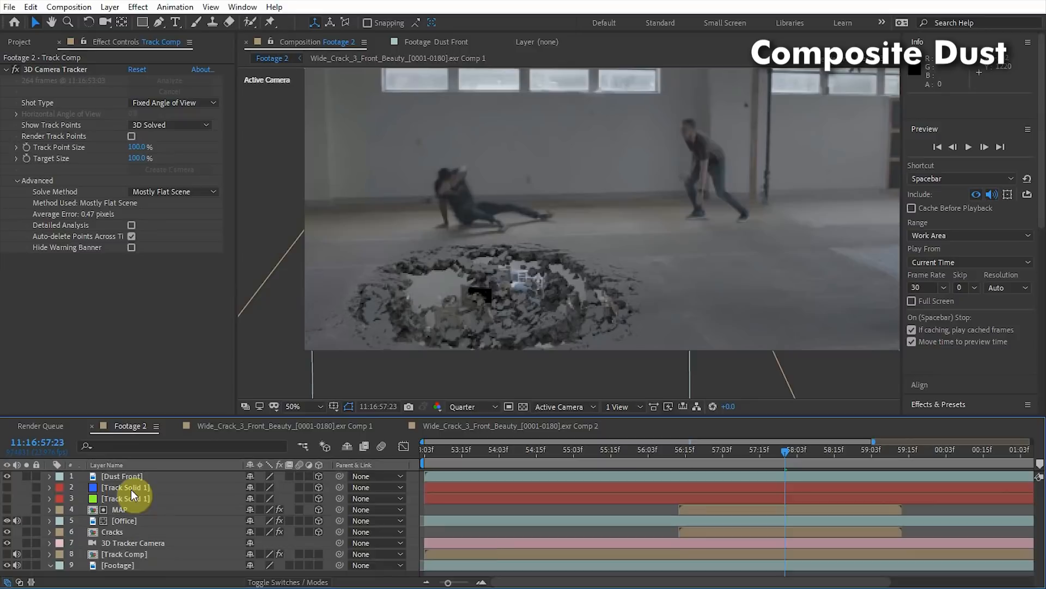
pyautogui.click(131, 489)
pyautogui.press('Delete')
pyautogui.click(131, 489)
pyautogui.press('Delete')
# Step: Scale the Dust Front layer up to 1261%
pyautogui.click(136, 476)
pyautogui.press('s')
pyautogui.moveTo(286, 487); pyautogui.dragTo(993, 424)
pyautogui.moveTo(760, 320); pyautogui.dragTo(550, 327)
pyautogui.click(561, 297)
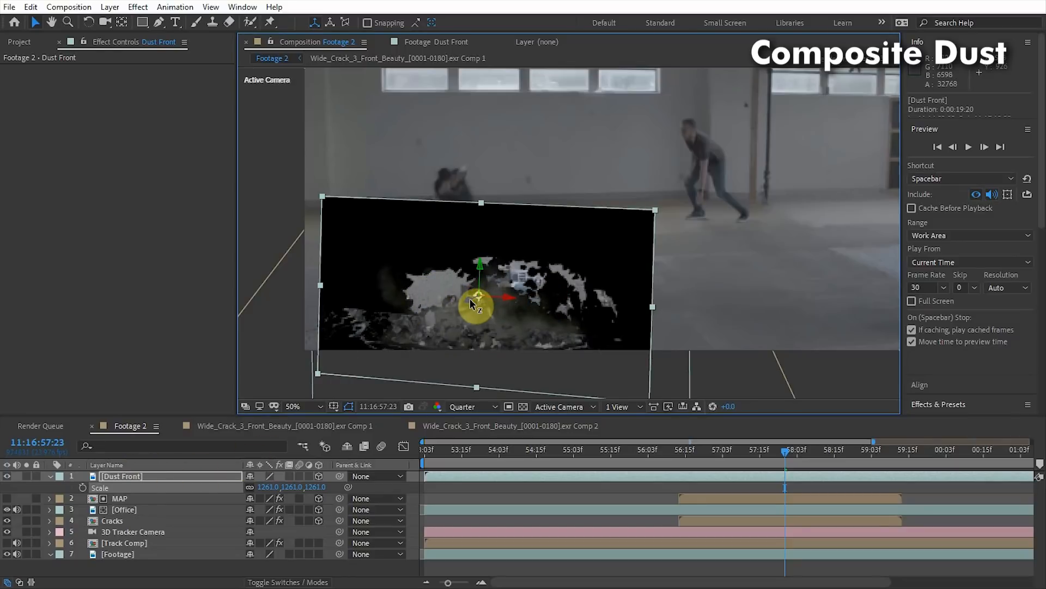
# Step: Undo a trial depth move of the Dust Front layer and raise the layer slightly over the crack
pyautogui.moveTo(470, 299); pyautogui.dragTo(83, 386)
pyautogui.hotkey('ctrl', 'z')
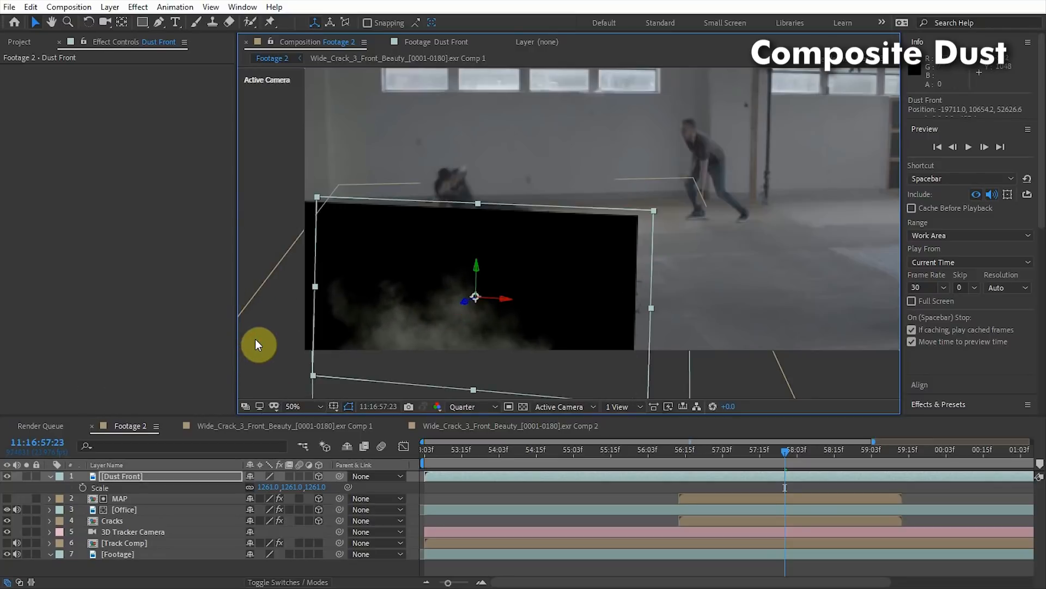
pyautogui.click(138, 496)
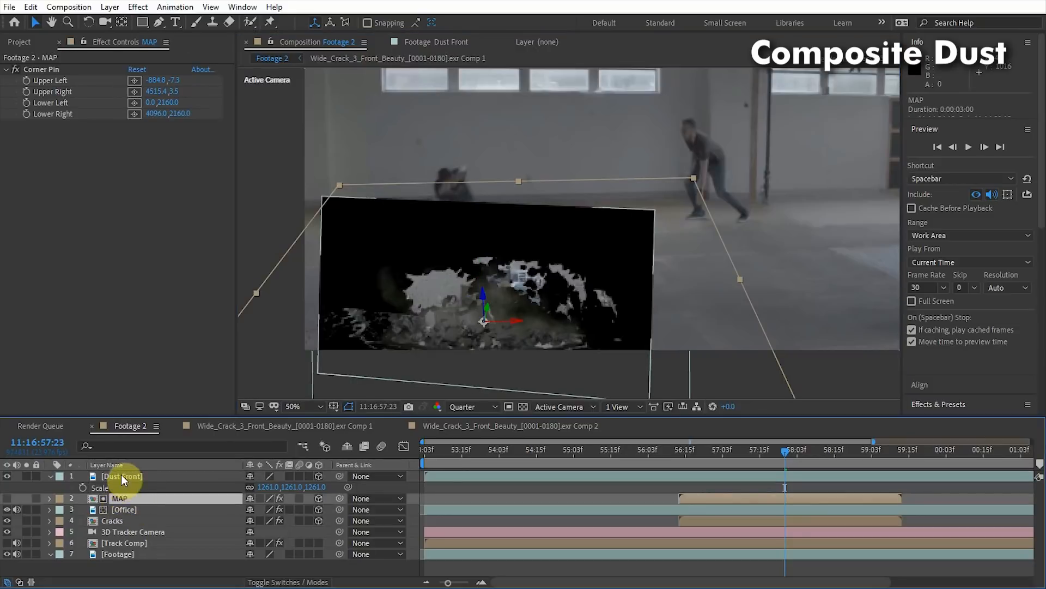
pyautogui.click(119, 486)
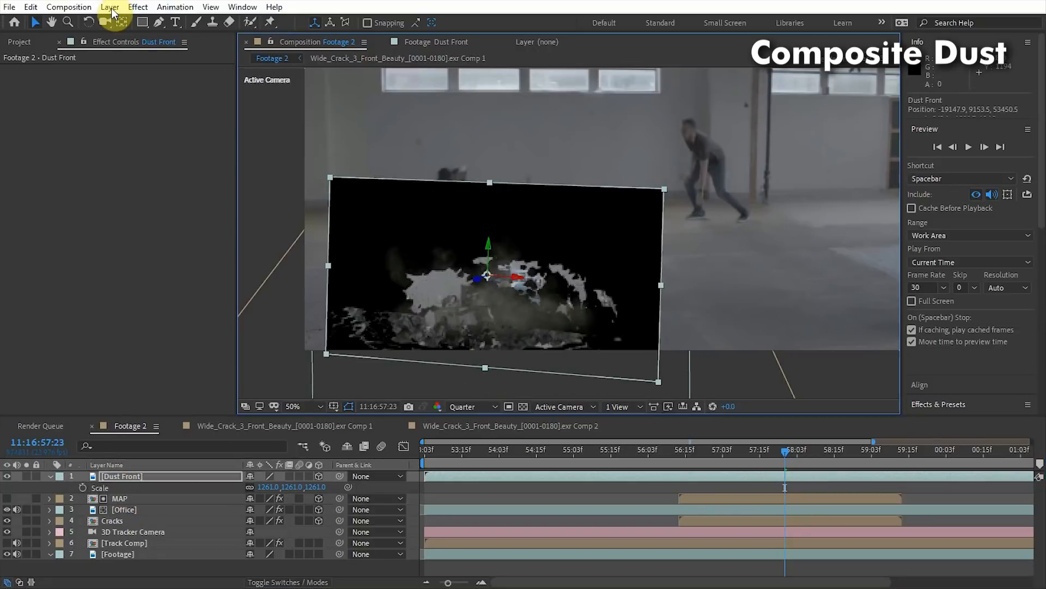
# Step: Create an adjustment layer named SEPARATION and place it directly below the Dust Front layer
pyautogui.click(109, 7)
pyautogui.moveTo(229, 22)
pyautogui.click(380, 109)
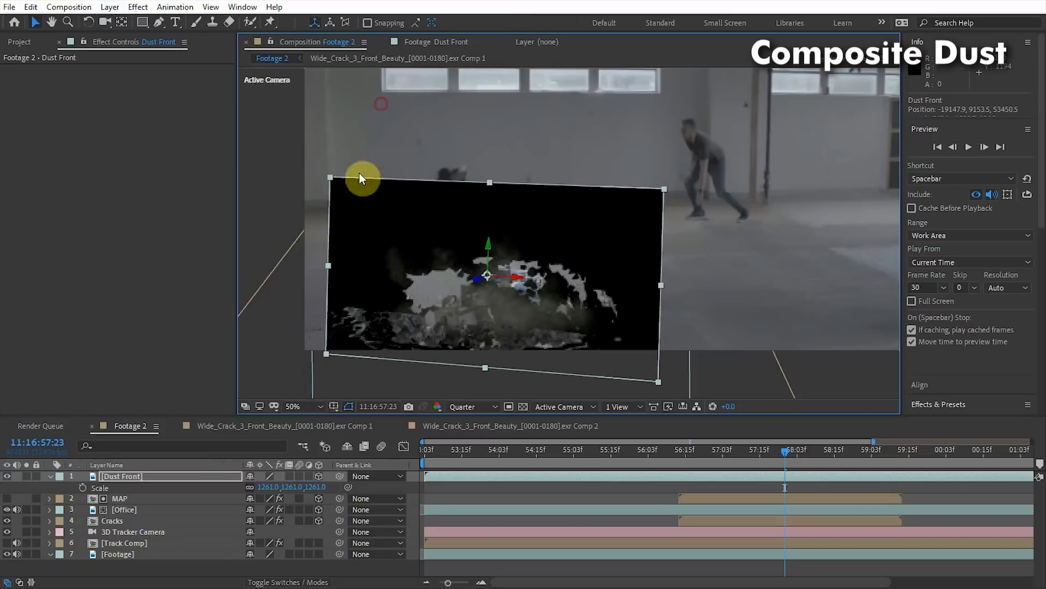
pyautogui.moveTo(134, 476); pyautogui.dragTo(137, 495)
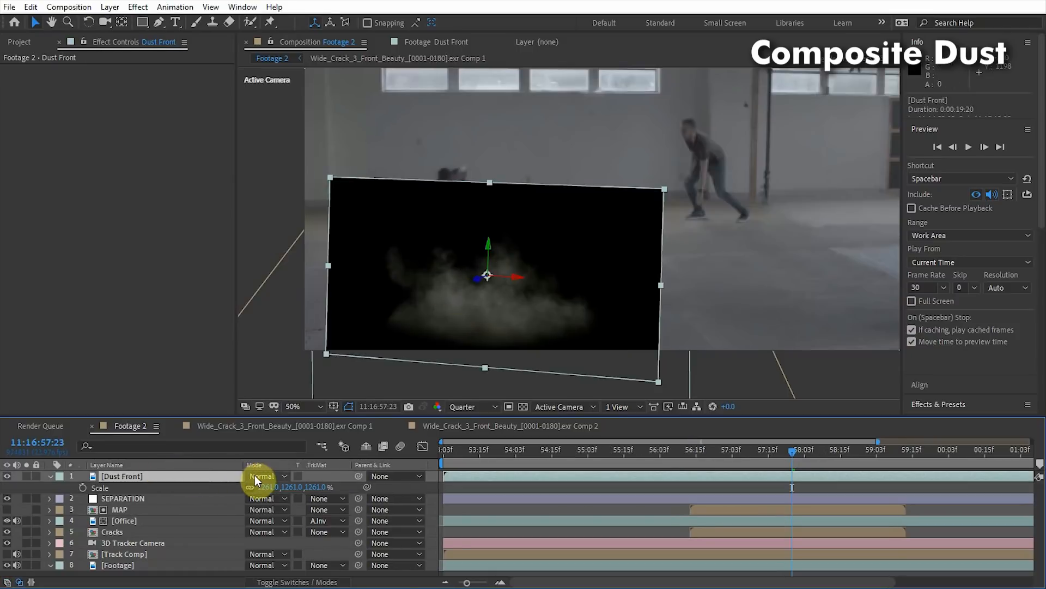
# Step: Set the Dust Front layer's blending mode to Screen and move the dust up over the crack
pyautogui.click(255, 476)
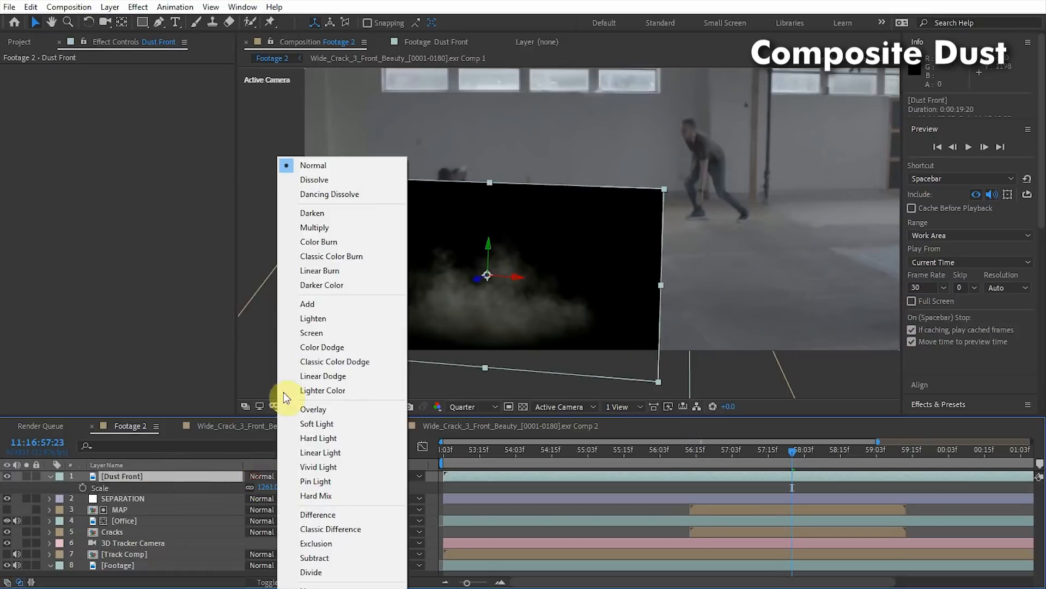
pyautogui.click(315, 335)
pyautogui.moveTo(563, 271)
pyautogui.mouseDown()
pyautogui.moveTo(565, 248)
pyautogui.moveTo(563, 296)
pyautogui.moveTo(580, 303)
pyautogui.moveTo(542, 218)
pyautogui.moveTo(550, 294)
pyautogui.moveTo(559, 286)
pyautogui.mouseUp()
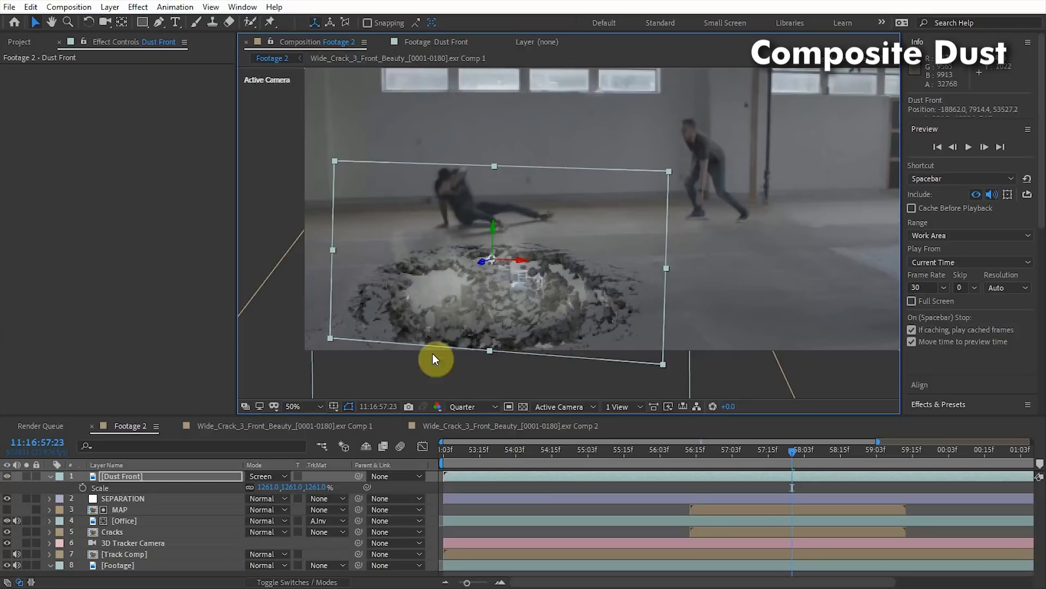
# Step: Set the Dust Front layer's blending mode back to Normal and collapse the preview settings to reach the effects list
pyautogui.click(266, 476)
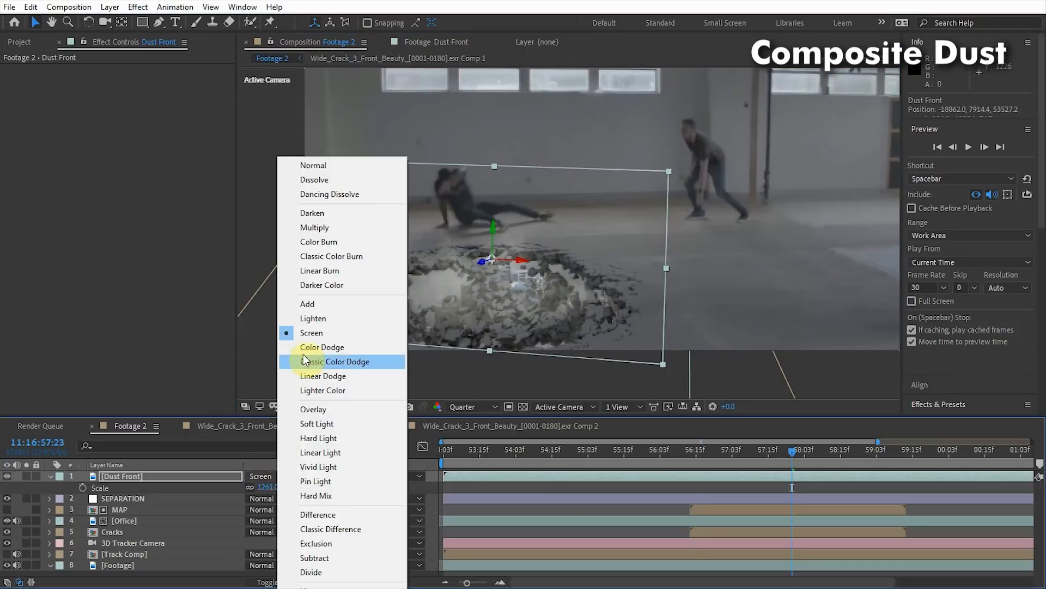
pyautogui.click(199, 474)
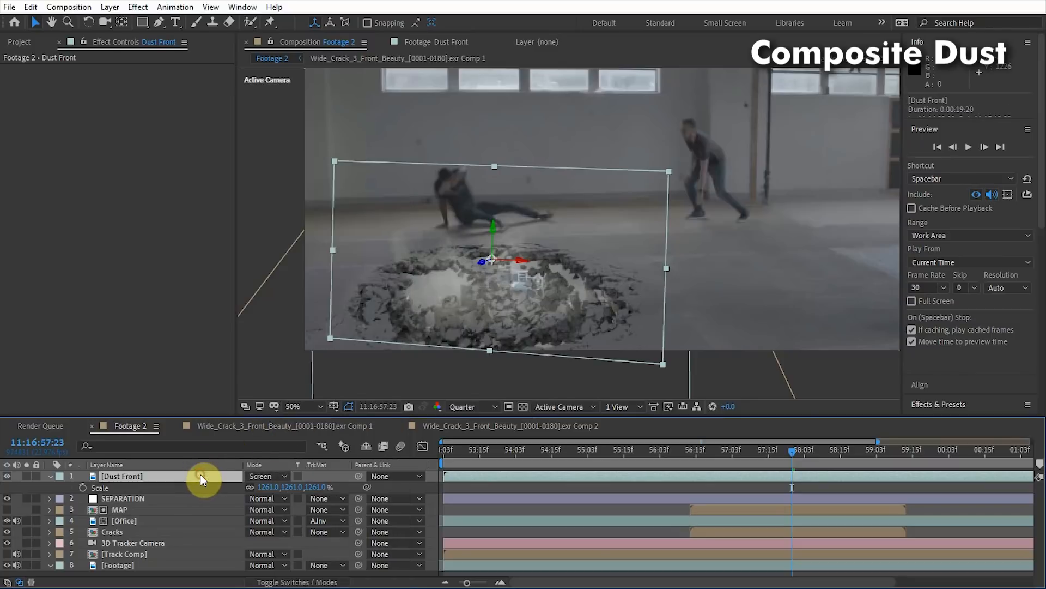
pyautogui.click(250, 474)
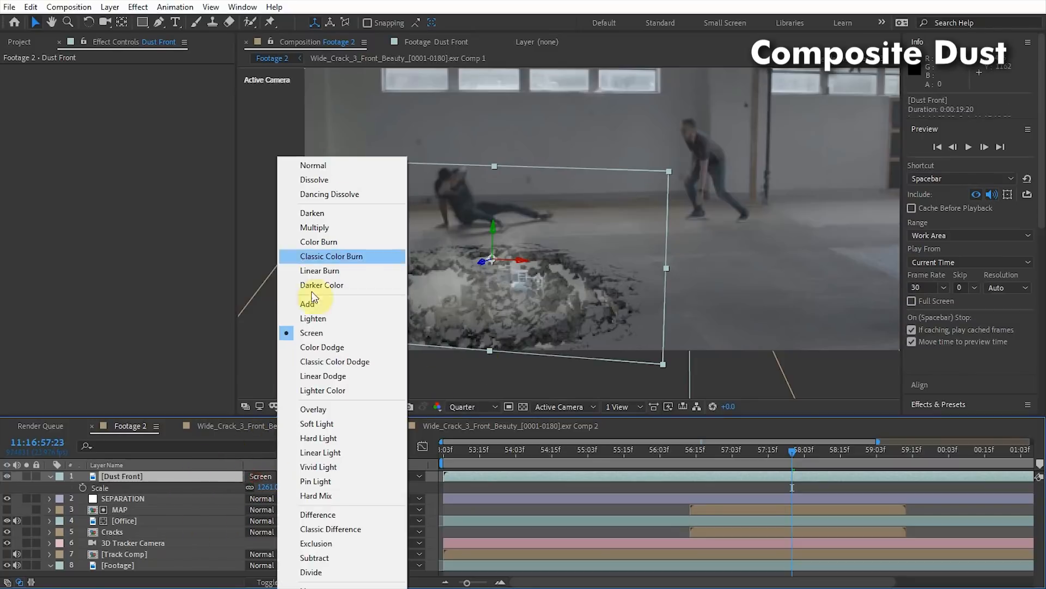
pyautogui.click(335, 165)
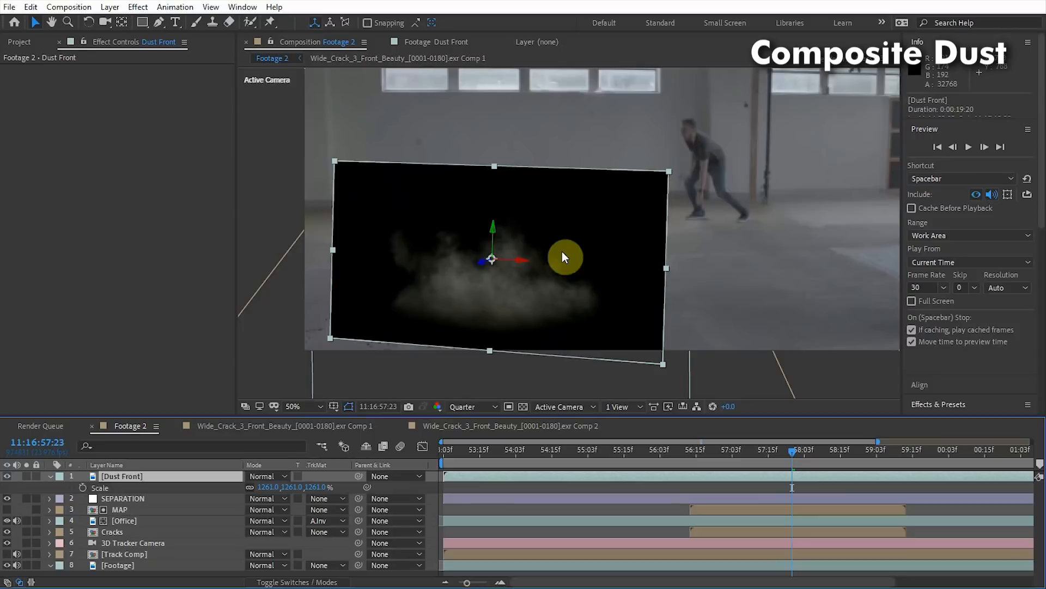
pyautogui.click(921, 128)
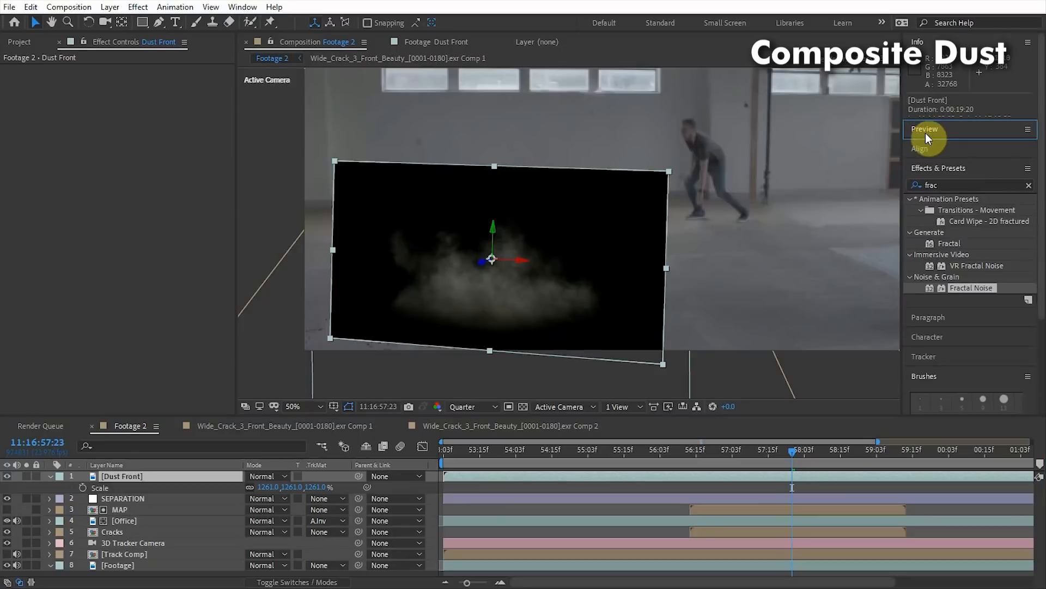
# Step: Apply Shift Channels to the Dust Front layer with alpha taken from Luminance, and shift the layer against the back wall
pyautogui.click(958, 184)
pyautogui.write('shift')
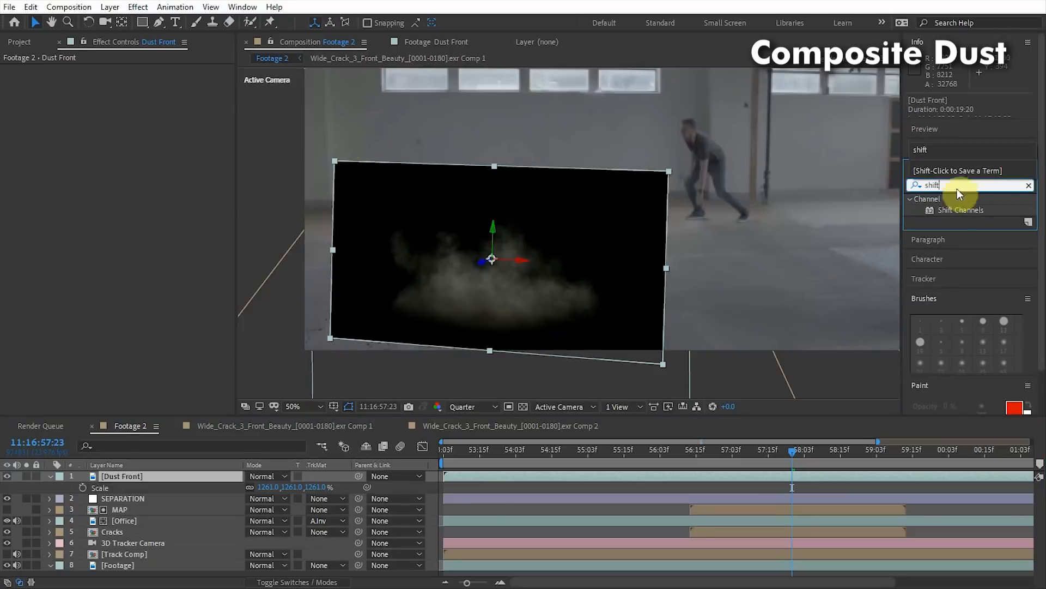
pyautogui.moveTo(965, 212); pyautogui.dragTo(169, 476)
pyautogui.click(143, 80)
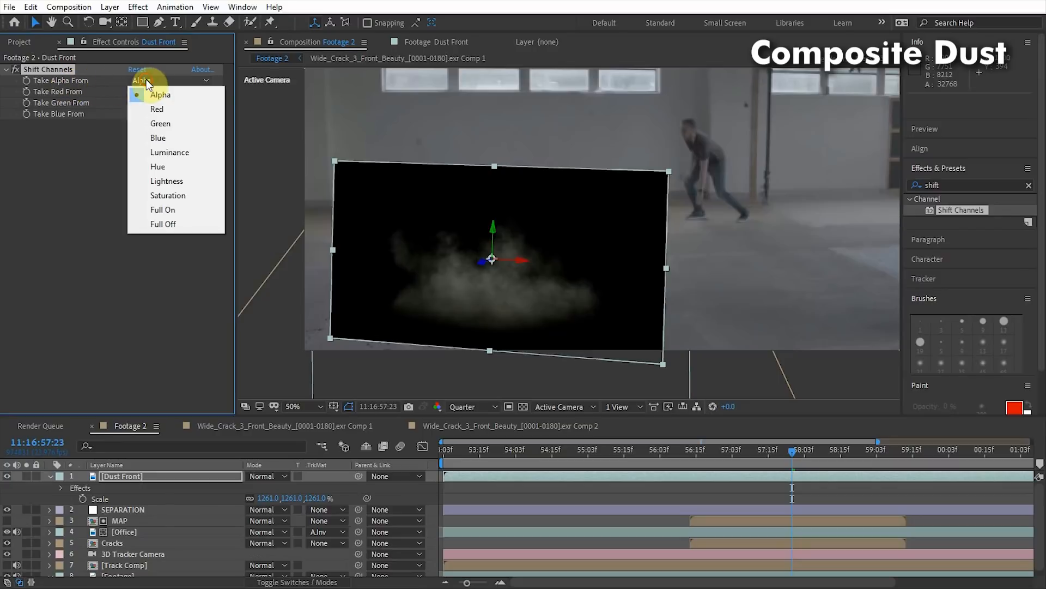
pyautogui.click(165, 153)
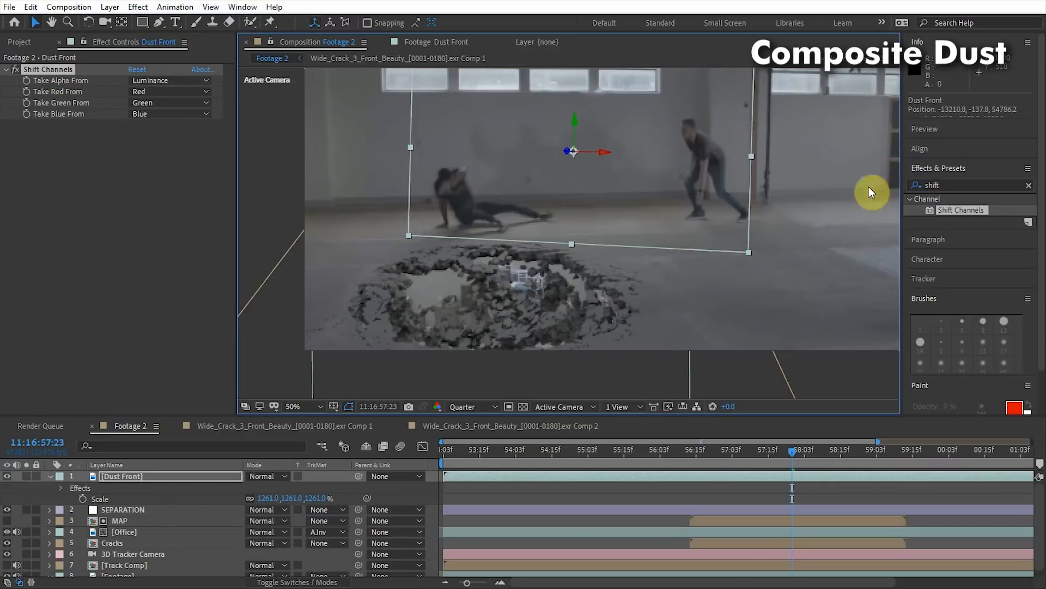
pyautogui.moveTo(590, 206); pyautogui.dragTo(703, 187)
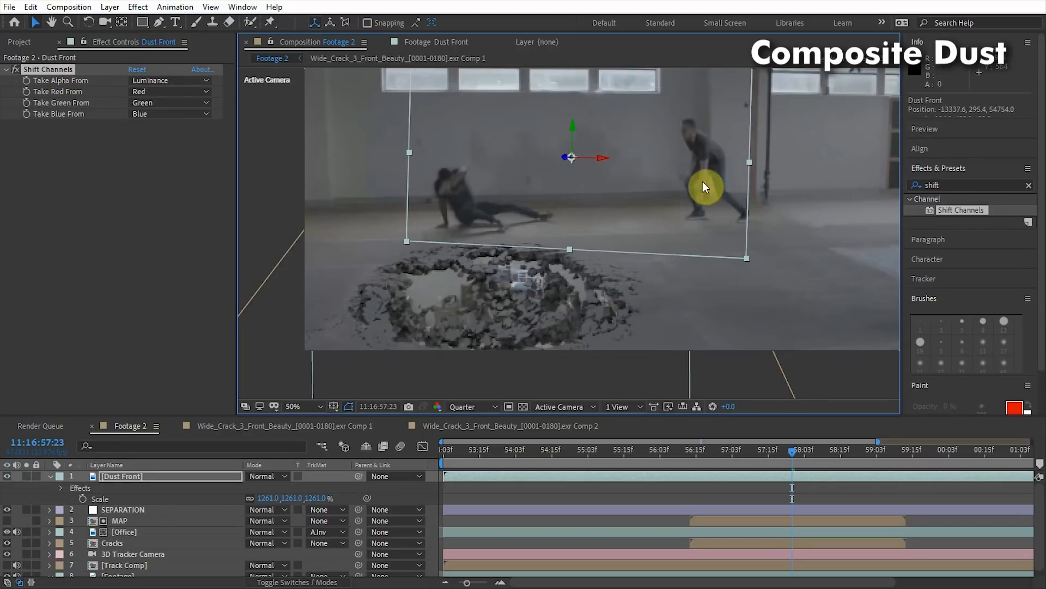
# Step: Apply a Fill effect to Dust Front after Shift Channels and set its color to light gray B5B5B5
pyautogui.click(957, 184)
pyautogui.write('fill')
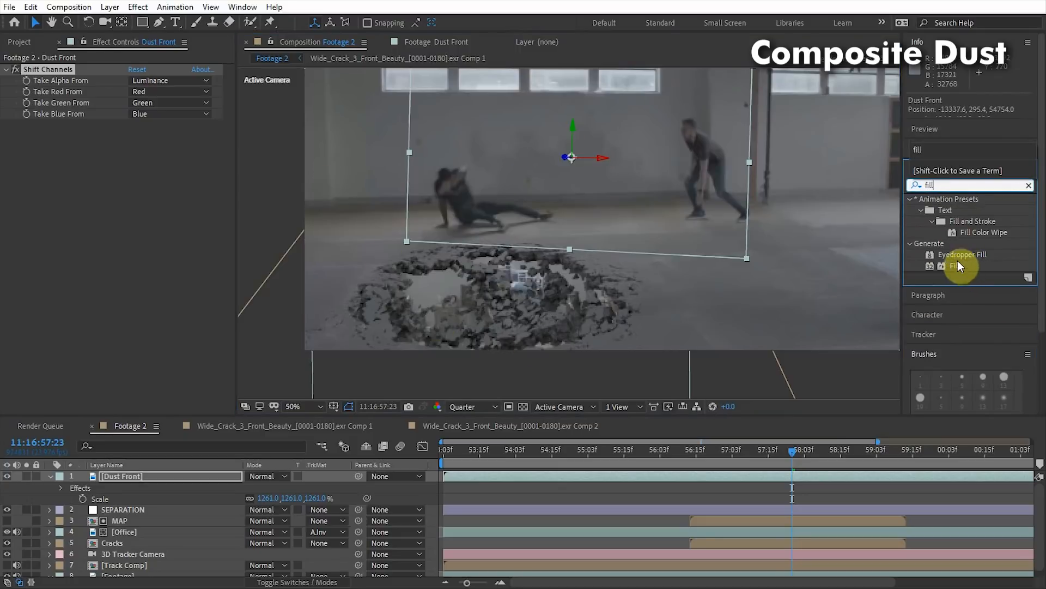
pyautogui.moveTo(957, 262); pyautogui.dragTo(139, 166)
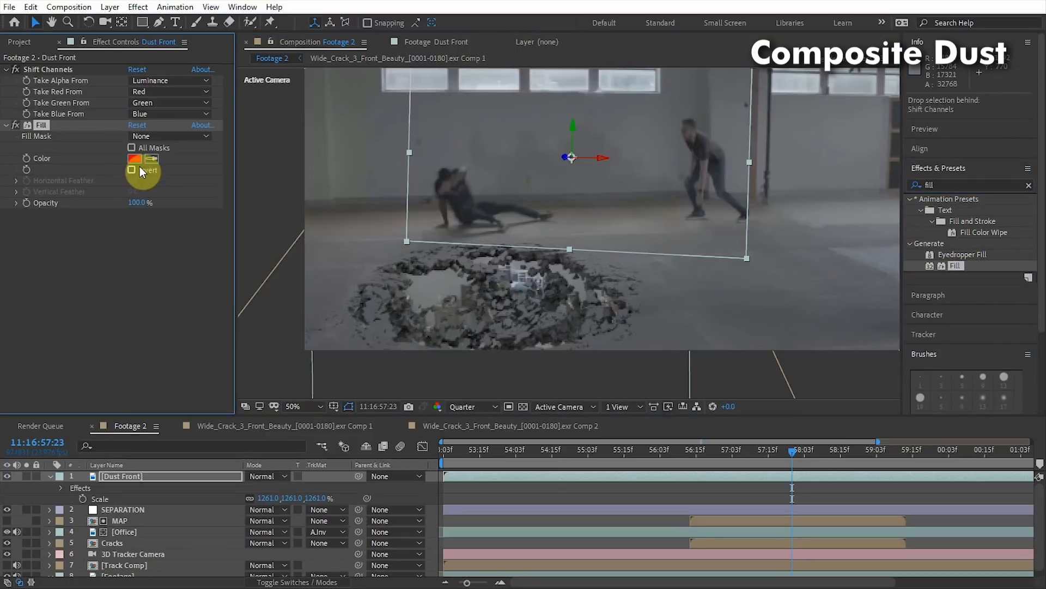
pyautogui.click(135, 161)
pyautogui.moveTo(113, 200); pyautogui.dragTo(3, 247)
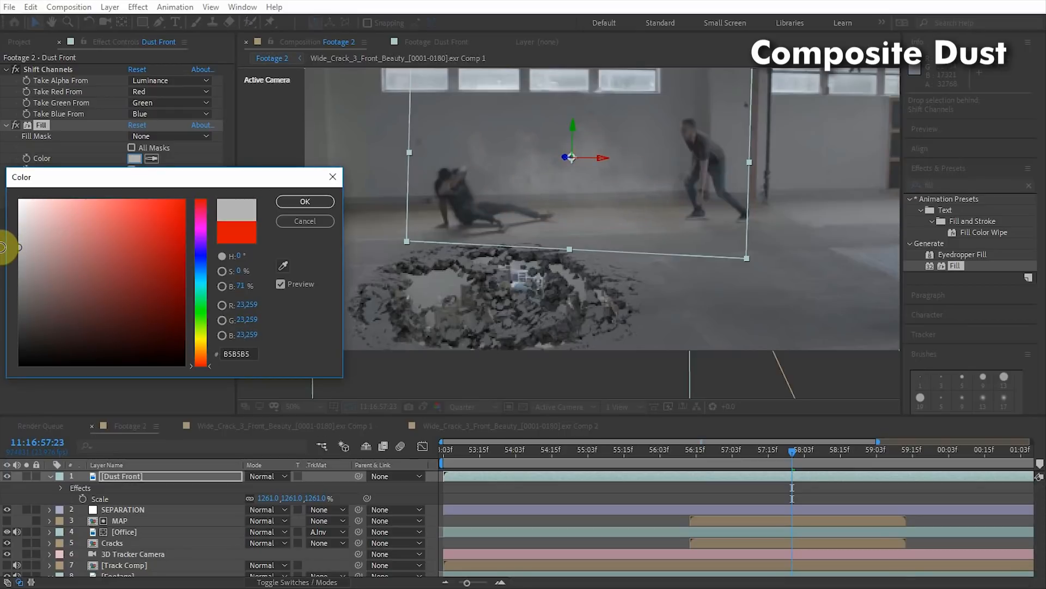
pyautogui.click(301, 205)
# Step: Move the Dust Front layer down over the crack and rotate it to an orientation of about 356°, 338°, 358°
pyautogui.moveTo(521, 220); pyautogui.dragTo(464, 298)
pyautogui.moveTo(619, 268); pyautogui.dragTo(607, 296)
pyautogui.click(89, 22)
pyautogui.moveTo(505, 226)
pyautogui.mouseDown()
pyautogui.moveTo(533, 249)
pyautogui.moveTo(505, 228)
pyautogui.mouseUp()
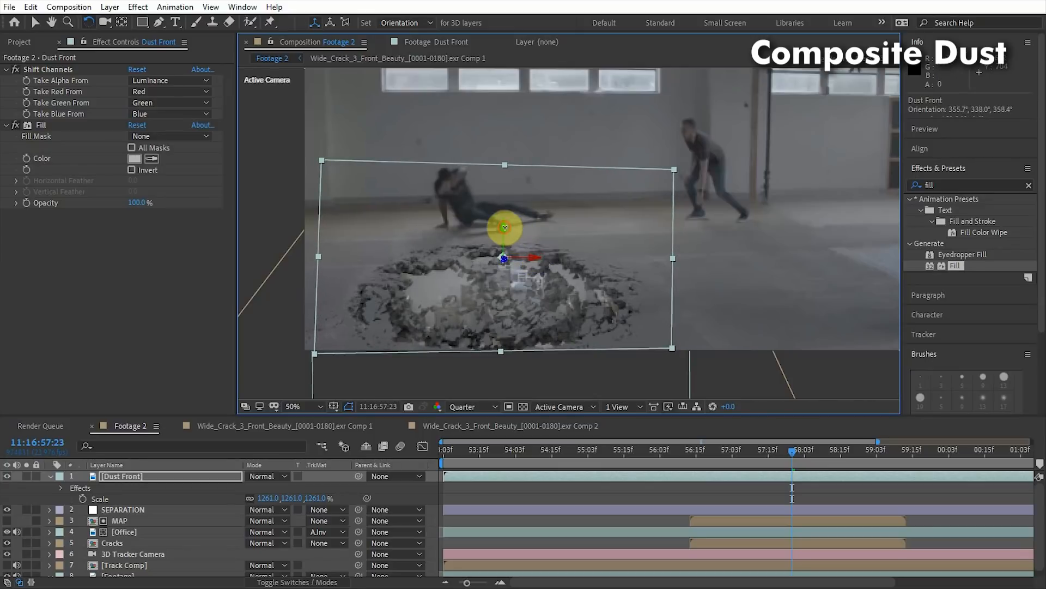
pyautogui.click(35, 22)
# Step: Try Fractal Noise on Dust Front with contrast 44, brightness 15, scale 279 and evolution 1x+105°
pyautogui.click(965, 184)
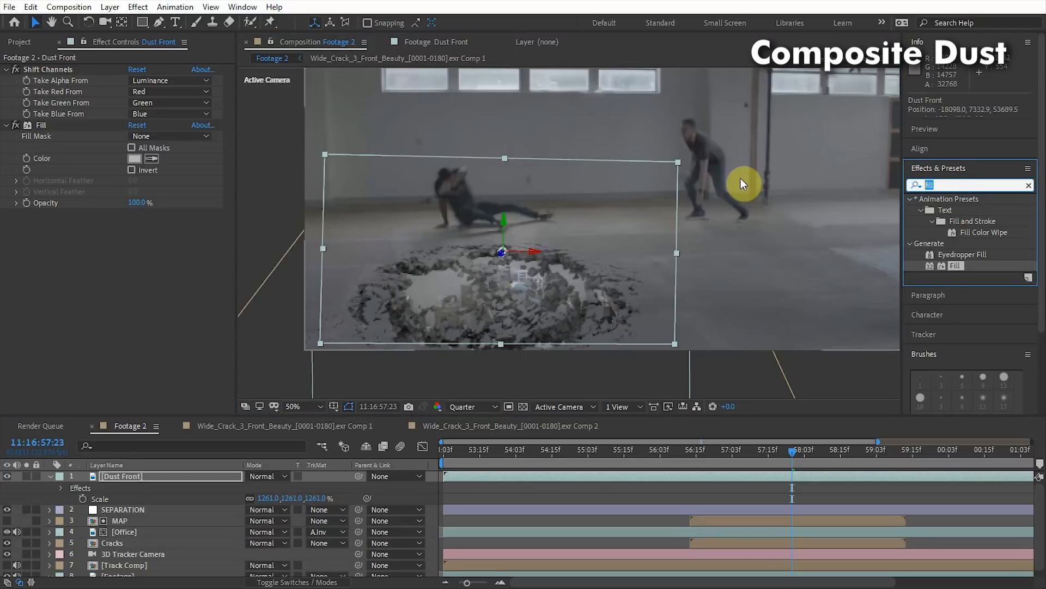
pyautogui.write('fract')
pyautogui.moveTo(981, 288); pyautogui.dragTo(137, 257)
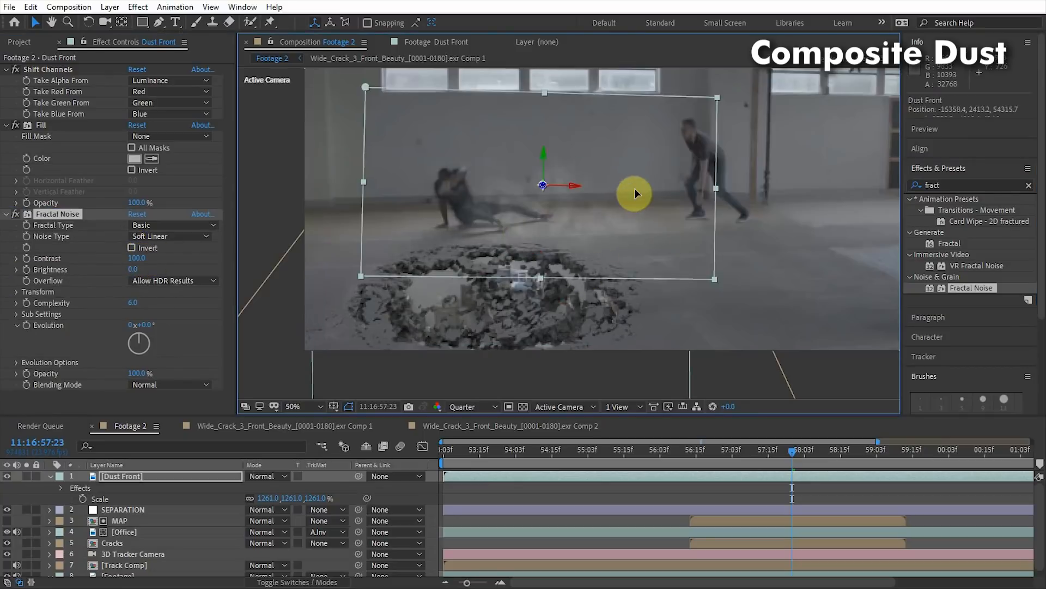
pyautogui.moveTo(635, 188); pyautogui.dragTo(637, 189)
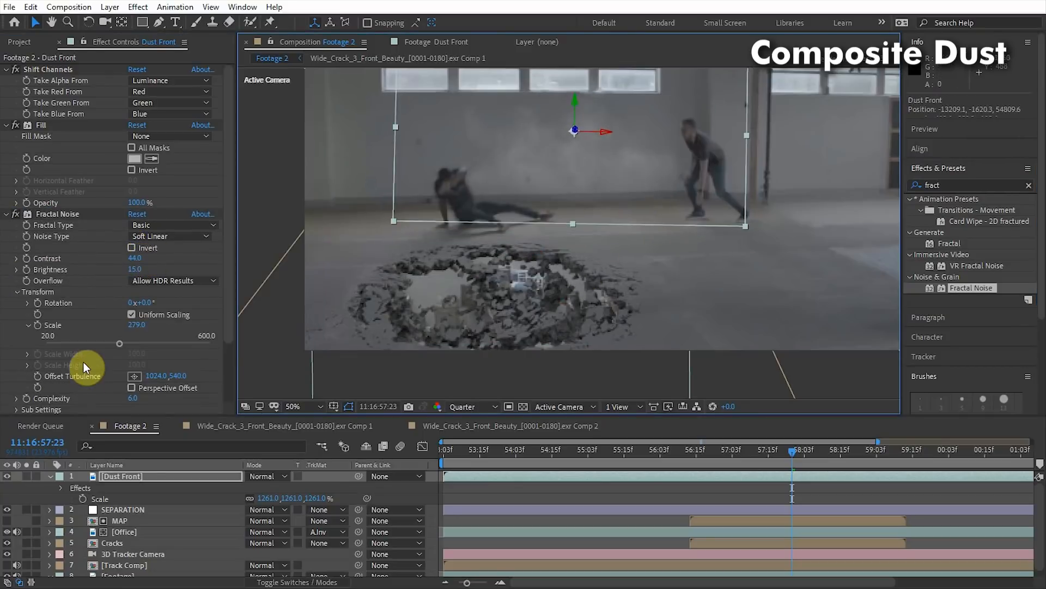
pyautogui.scroll(-3, 82, 360)
pyautogui.moveTo(147, 348); pyautogui.dragTo(332, 263)
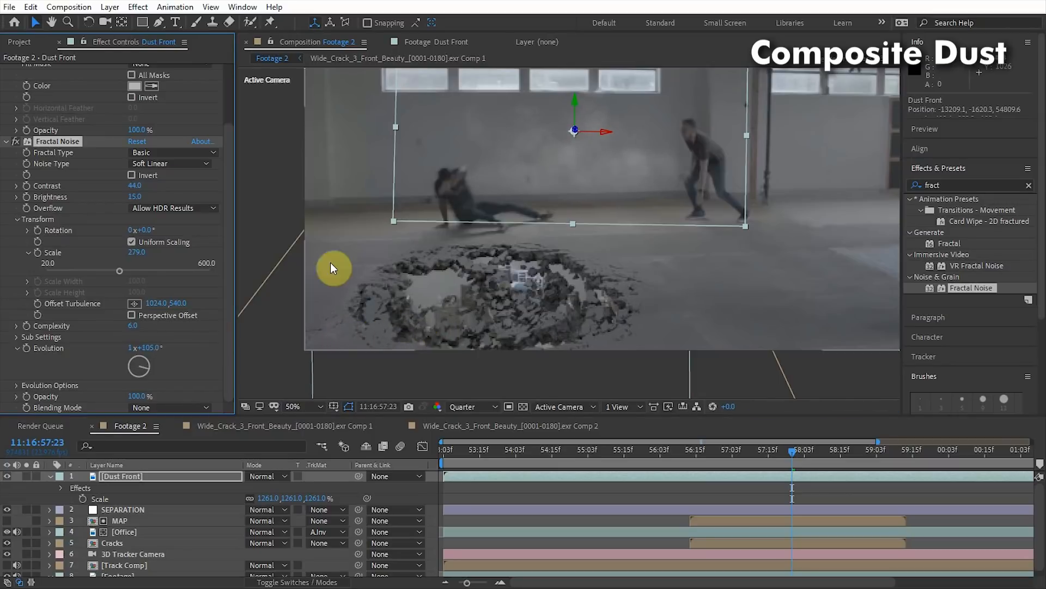
pyautogui.scroll(3, 84, 243)
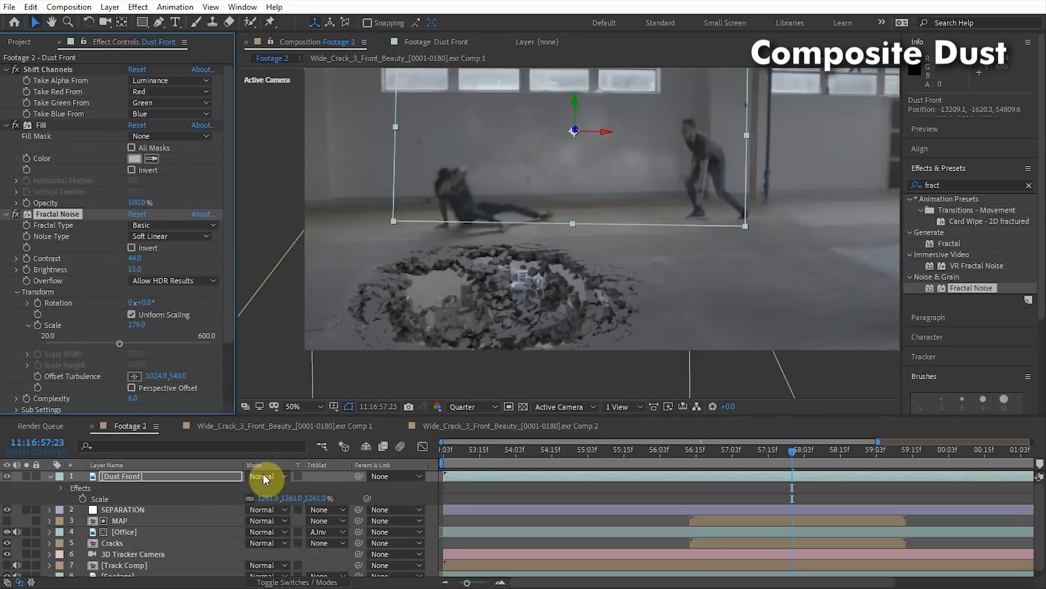
# Step: Move the Dust Front layer back down over the crack and delete its Fractal Noise effect
pyautogui.moveTo(598, 172); pyautogui.dragTo(555, 291)
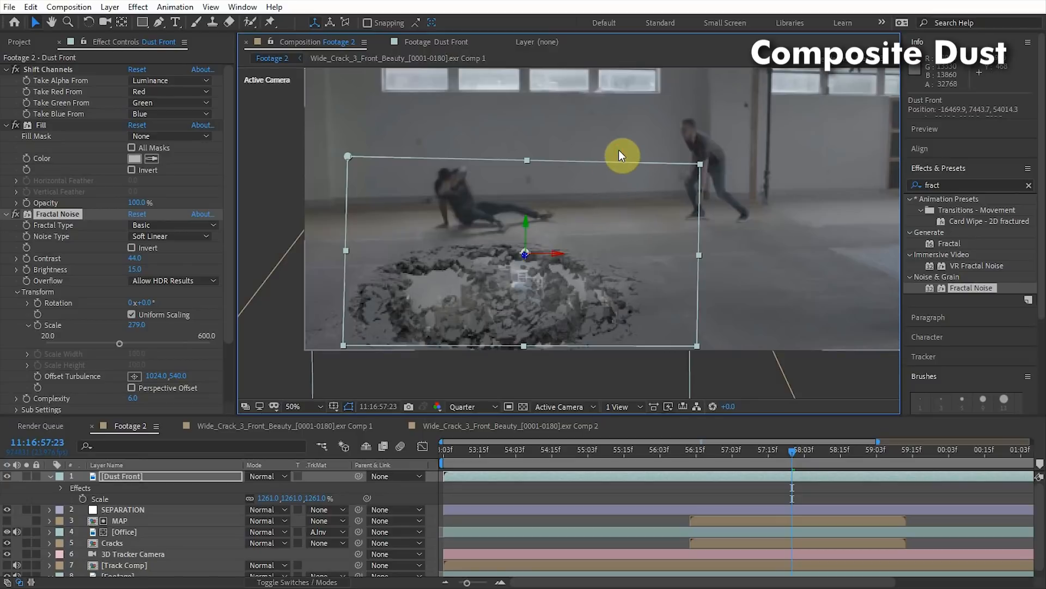
pyautogui.moveTo(593, 239); pyautogui.dragTo(545, 282)
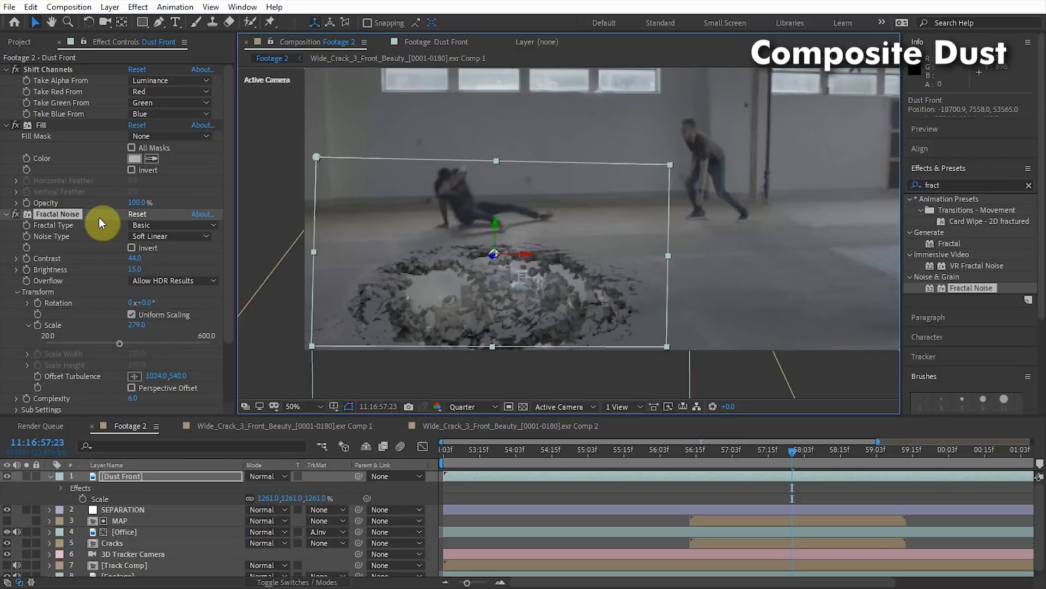
pyautogui.press('Delete')
# Step: Scale Dust Front to 2736% centered on the crack, and slide the clip to start at about 11:16:57:04
pyautogui.moveTo(547, 272)
pyautogui.mouseDown()
pyautogui.moveTo(570, 248)
pyautogui.moveTo(555, 281)
pyautogui.mouseUp()
pyautogui.moveTo(315, 498); pyautogui.dragTo(794, 460)
pyautogui.moveTo(493, 279); pyautogui.dragTo(490, 260)
pyautogui.moveTo(607, 473); pyautogui.dragTo(706, 477)
pyautogui.moveTo(706, 478); pyautogui.dragTo(781, 450)
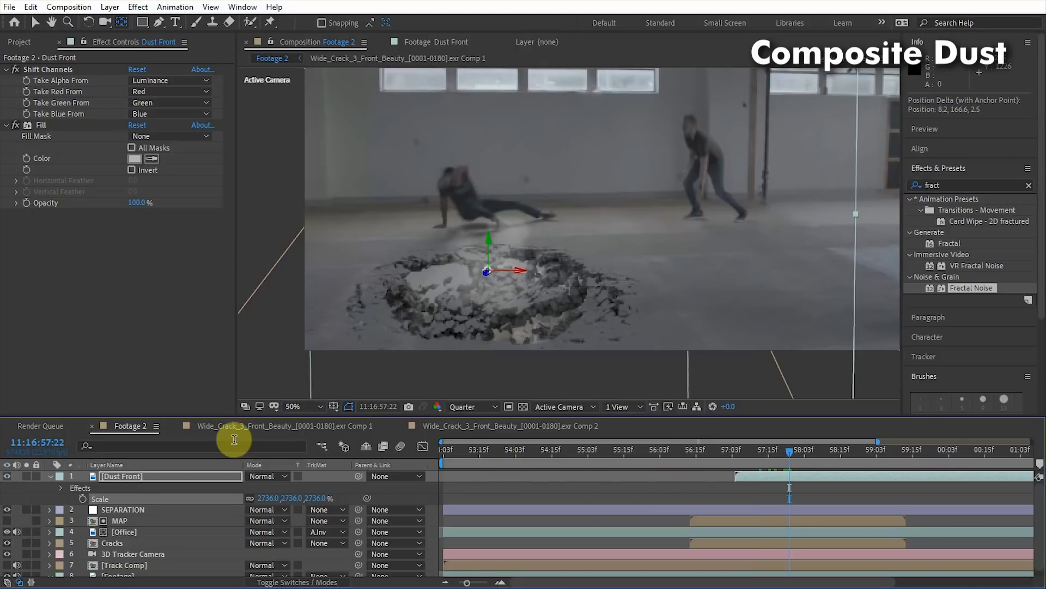
# Step: Keyframe Dust Front's opacity from 0% at 11:16:57:09 to 100% at 11:16:57:22, and play back the fade-in
pyautogui.press('t')
pyautogui.click(83, 488)
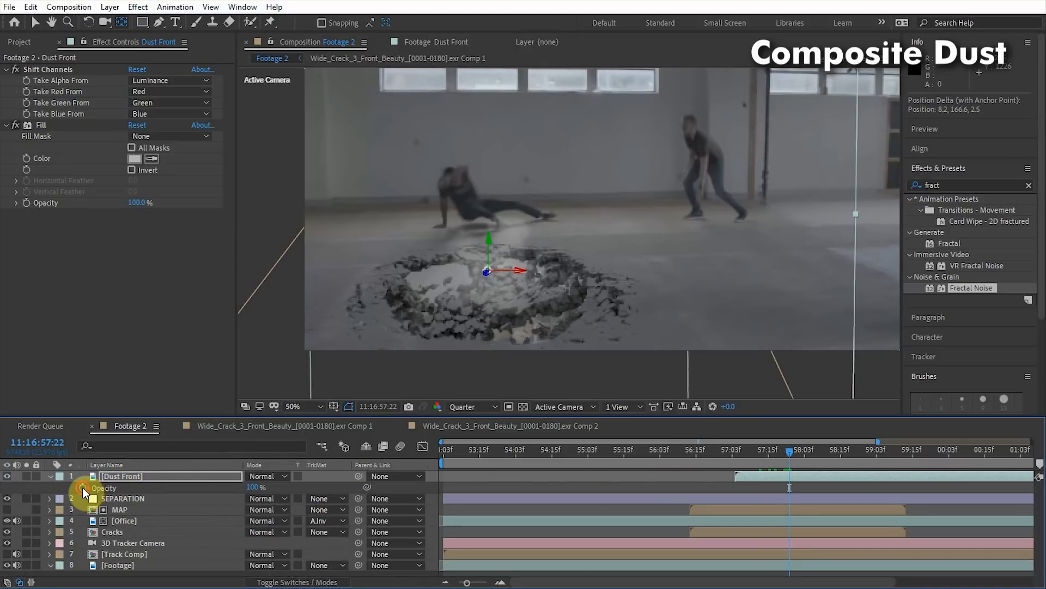
pyautogui.moveTo(739, 458); pyautogui.dragTo(760, 459)
pyautogui.moveTo(253, 487); pyautogui.dragTo(164, 490)
pyautogui.moveTo(761, 488); pyautogui.dragTo(753, 486)
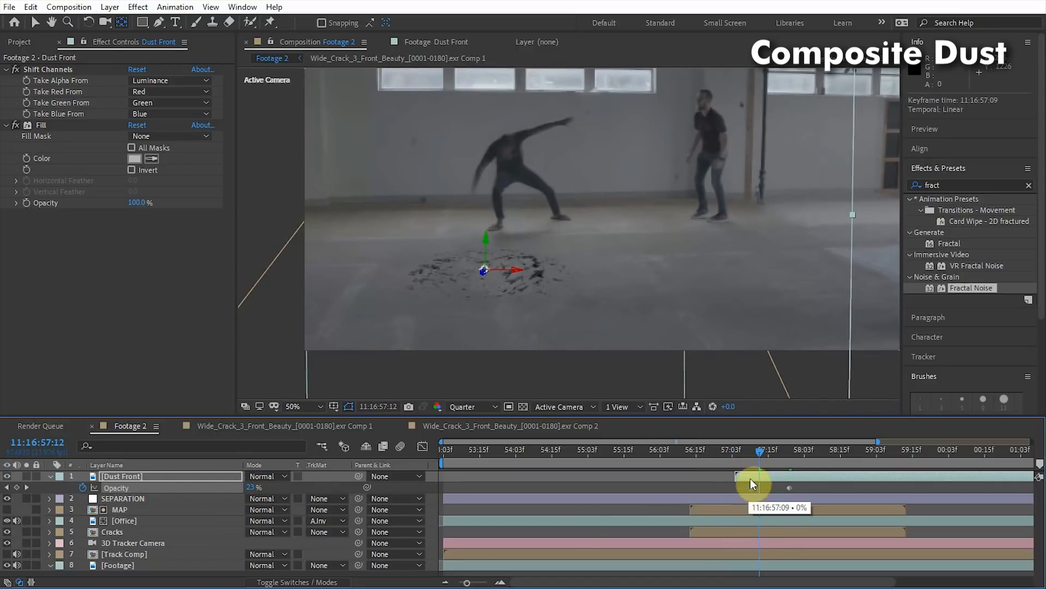
pyautogui.click(742, 460)
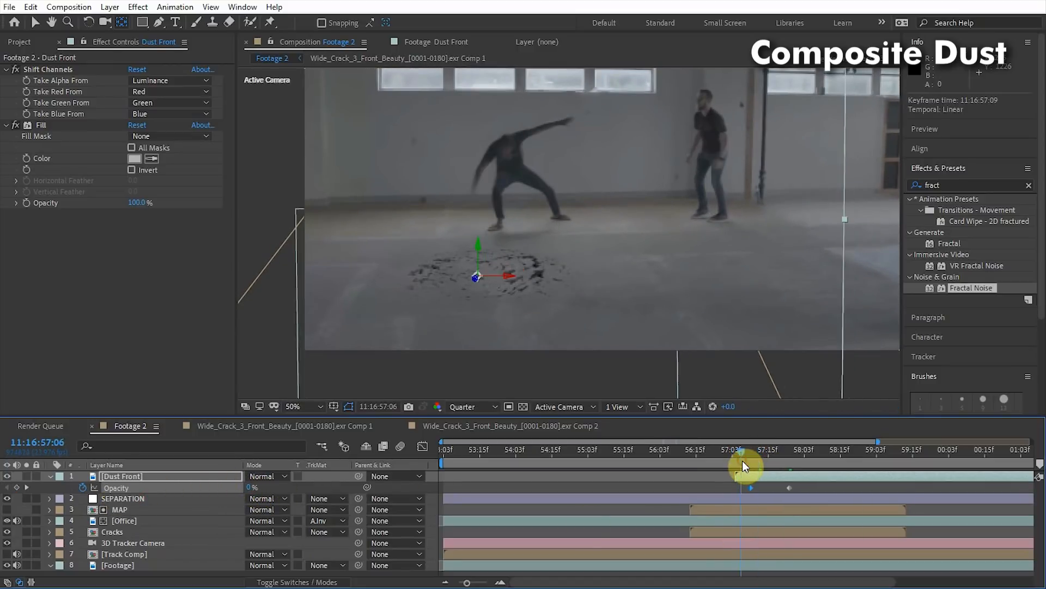
pyautogui.click(938, 129)
pyautogui.click(968, 146)
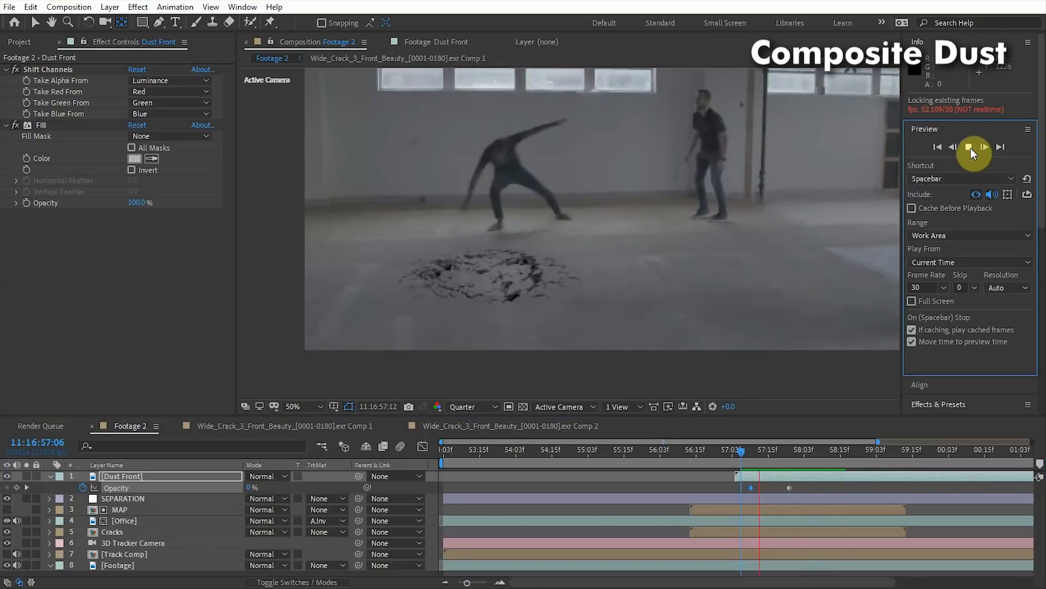
pyautogui.moveTo(782, 461); pyautogui.dragTo(809, 446)
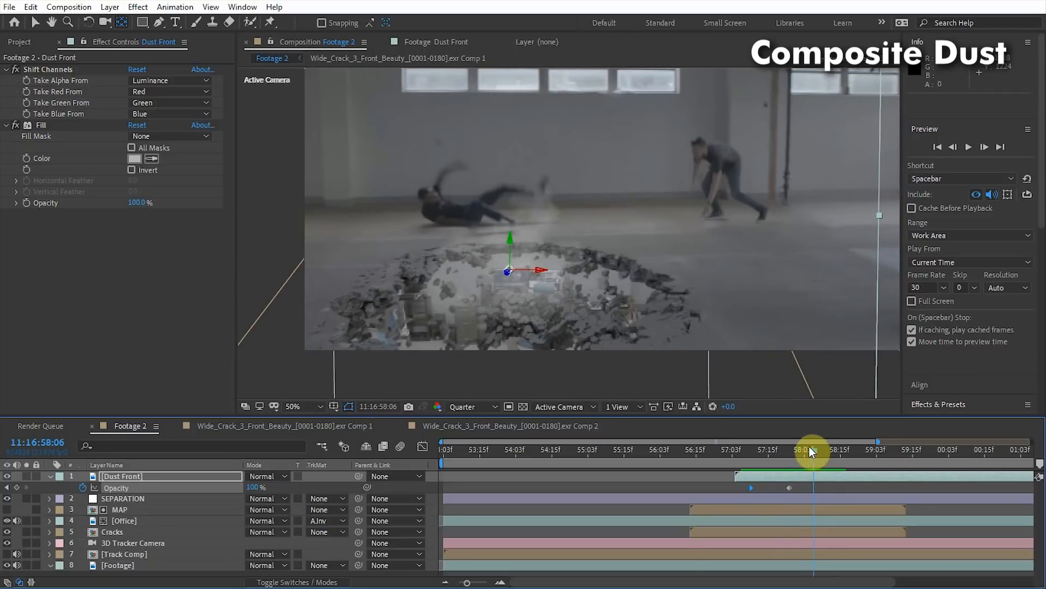
# Step: Duplicate the Dust Front layer and replace the upper copy's source with the Dust Top stock clip
pyautogui.press('u')
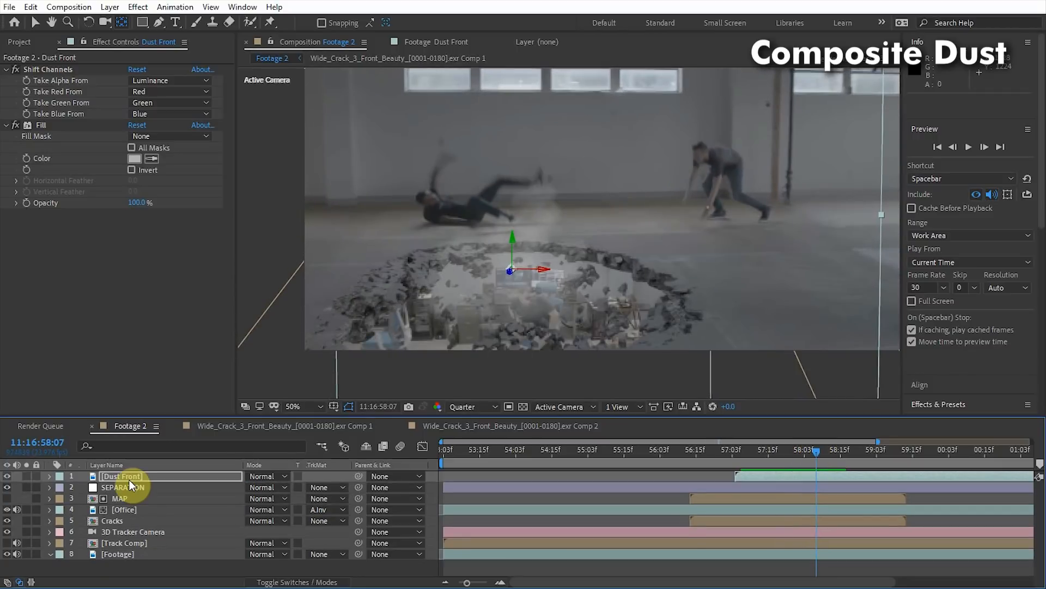
pyautogui.click(130, 479)
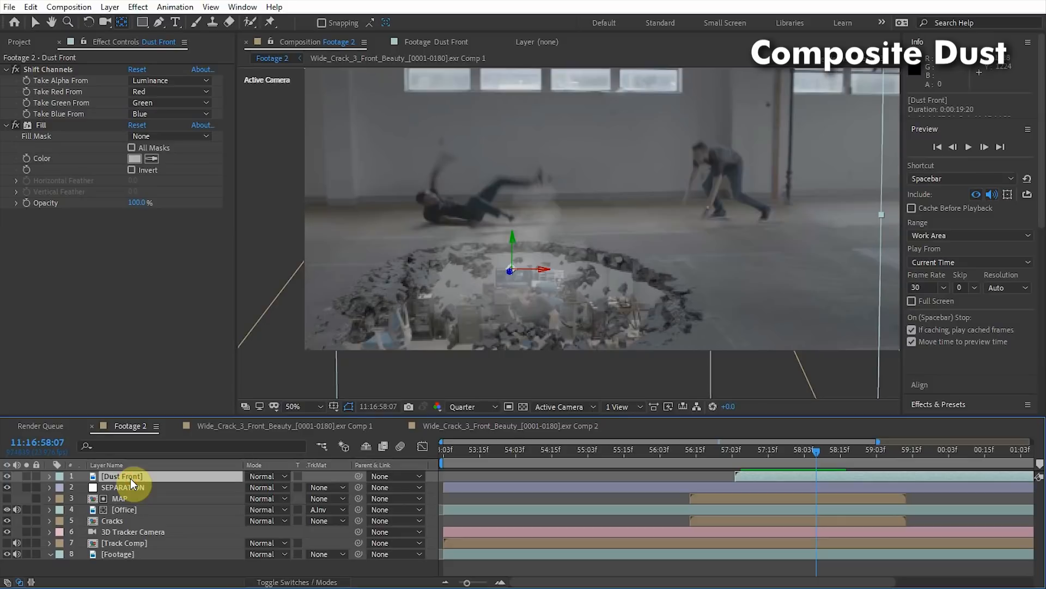
pyautogui.hotkey('ctrl', 'd')
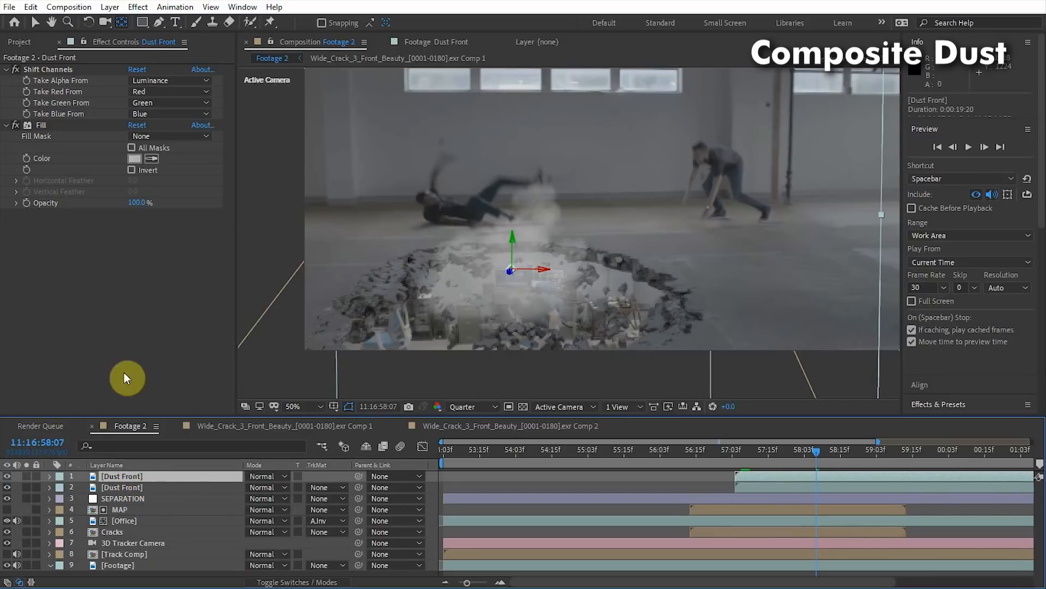
pyautogui.click(25, 42)
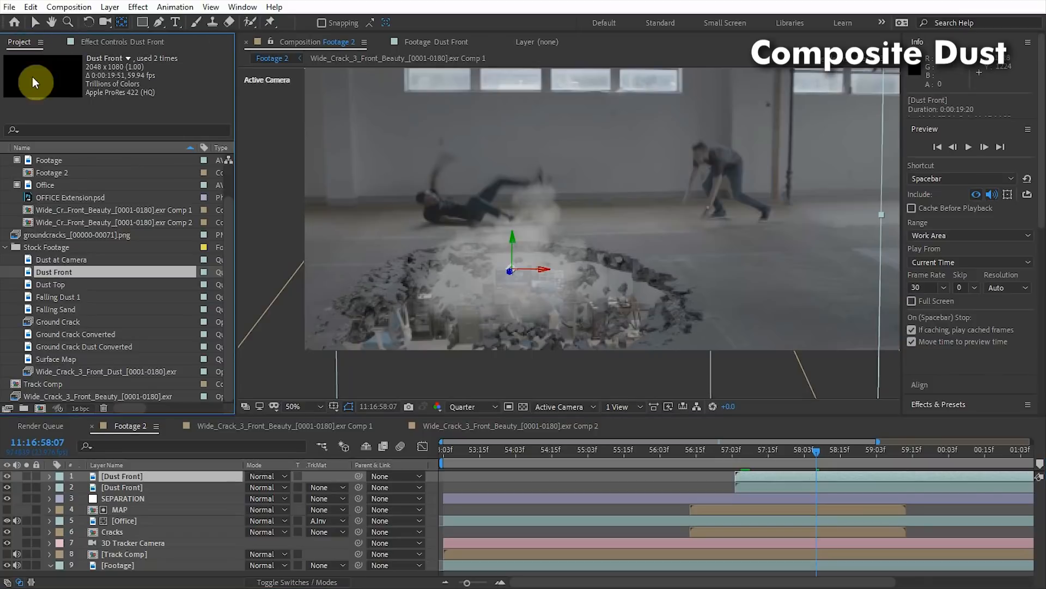
pyautogui.click(57, 284)
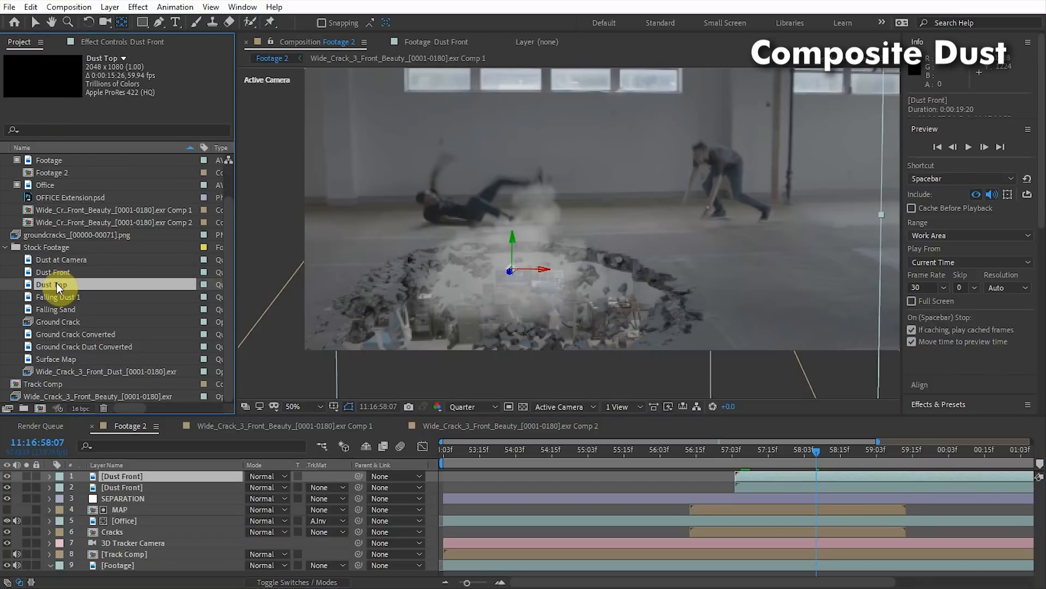
pyautogui.moveTo(58, 286); pyautogui.dragTo(128, 476)
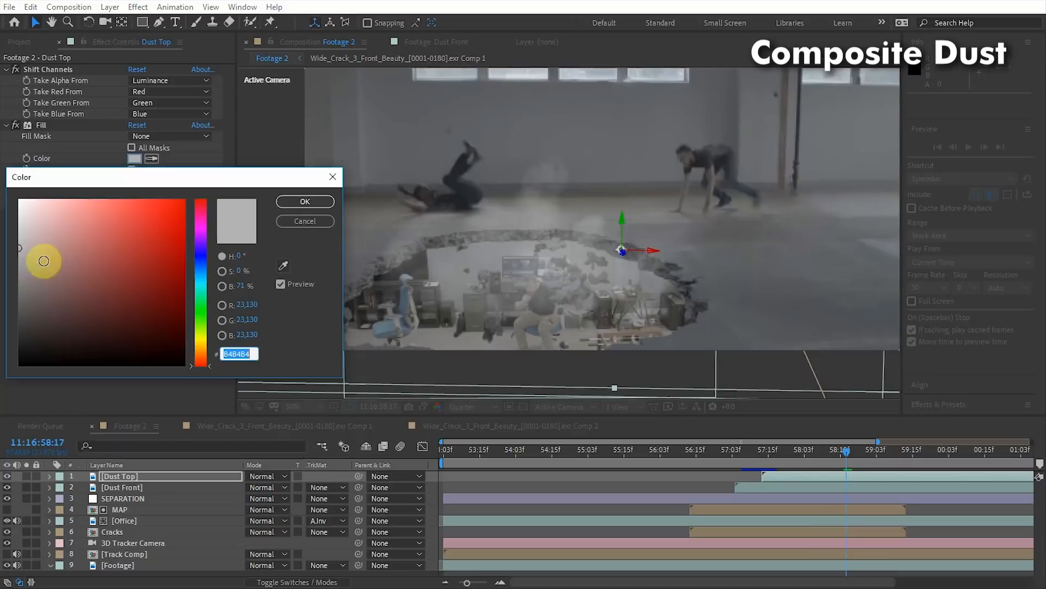
# Step: Darken the Dust Top layer's Fill color to gray 989898
pyautogui.moveTo(40, 256); pyautogui.dragTo(16, 267)
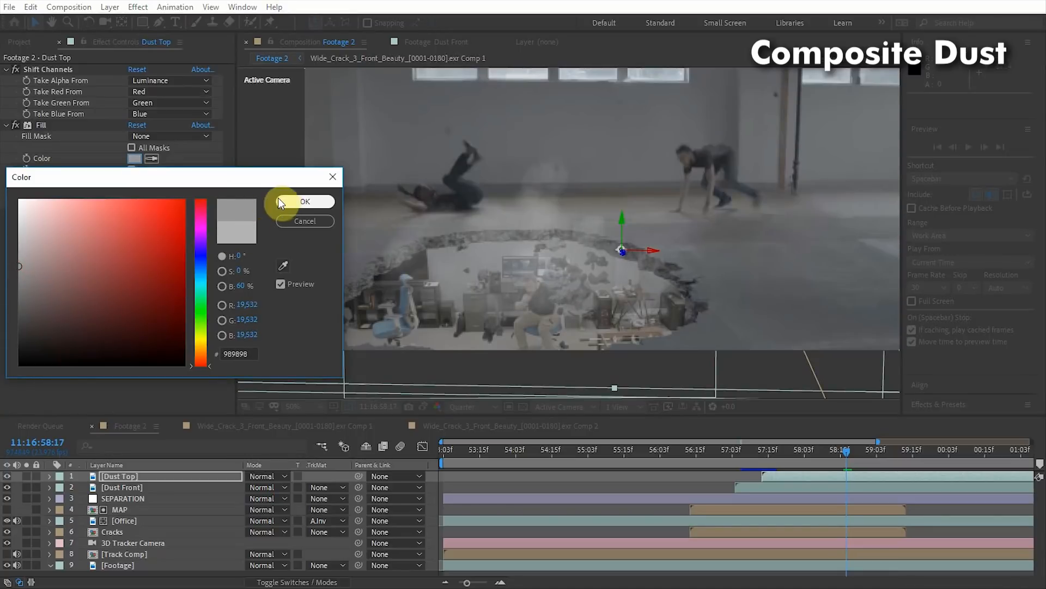
pyautogui.click(289, 201)
pyautogui.moveTo(519, 122); pyautogui.dragTo(524, 177)
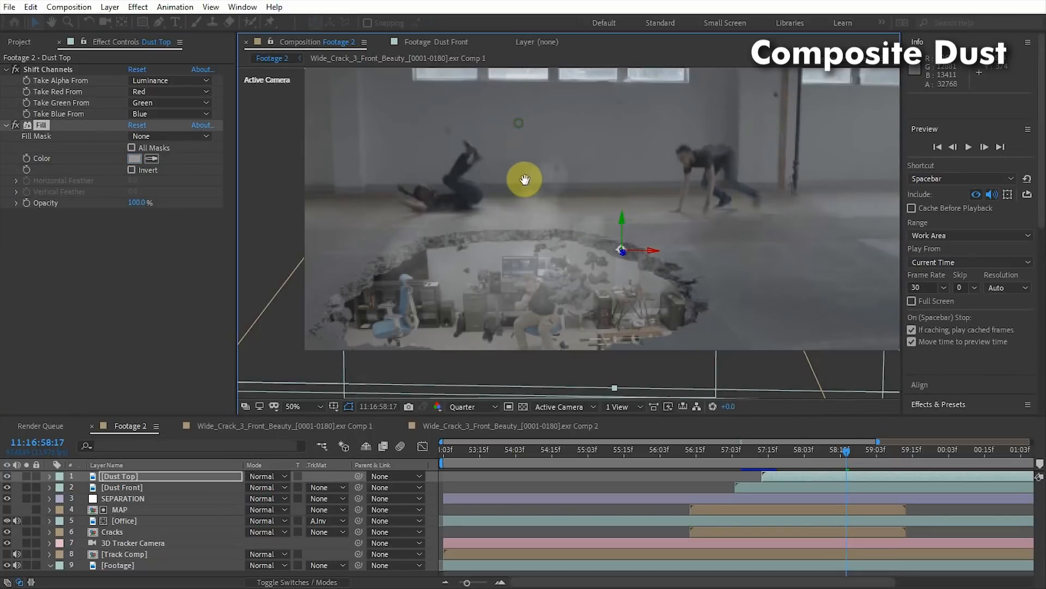
# Step: Review the Falling Dust 1 stock clip and find the moment in Footage 2 when the floor has broken open
pyautogui.click(22, 42)
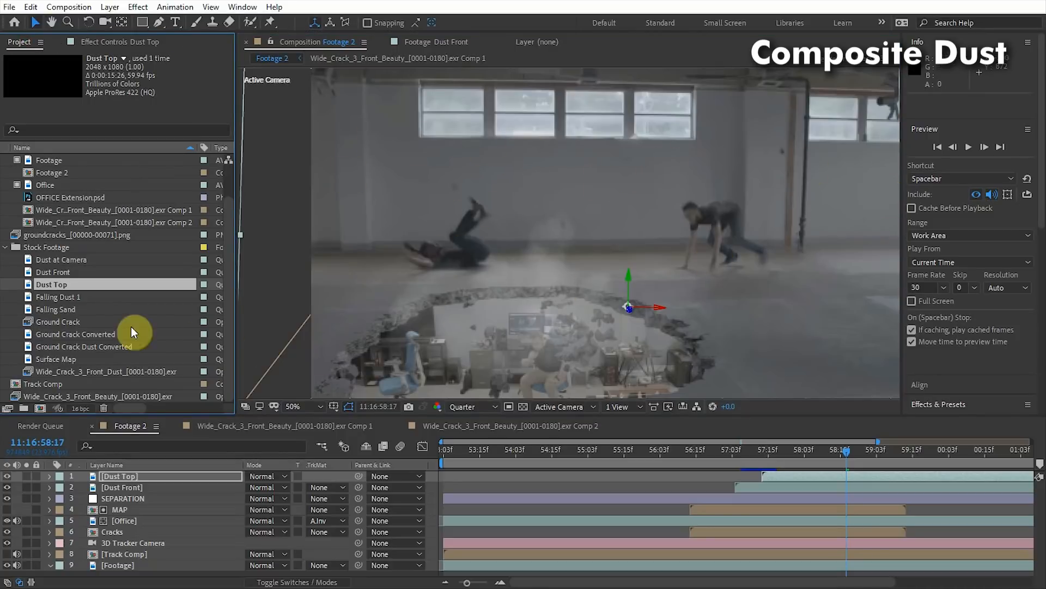
pyautogui.doubleClick(56, 297)
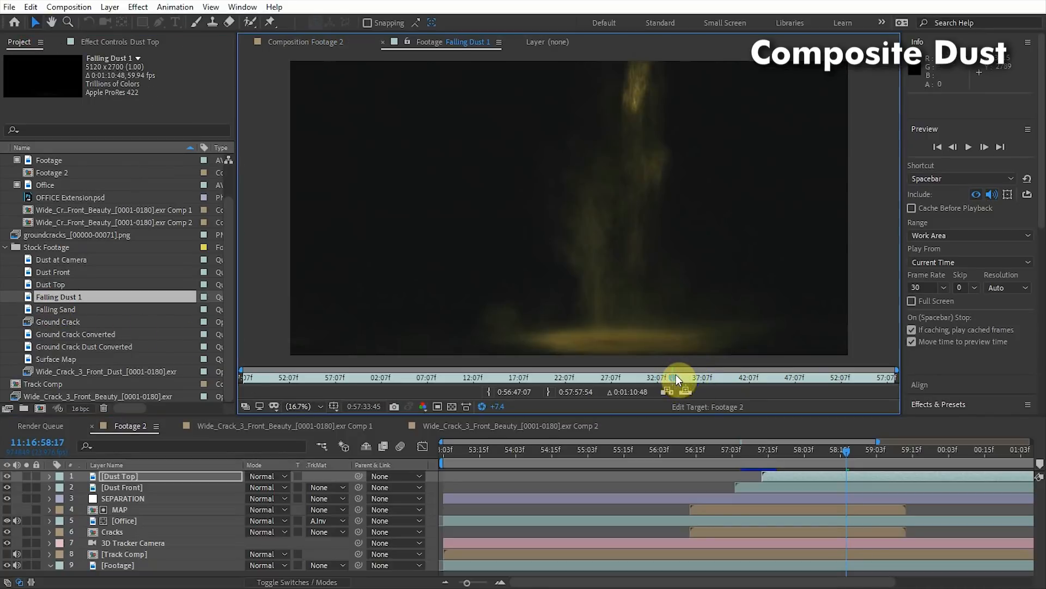
pyautogui.moveTo(683, 376); pyautogui.dragTo(695, 378)
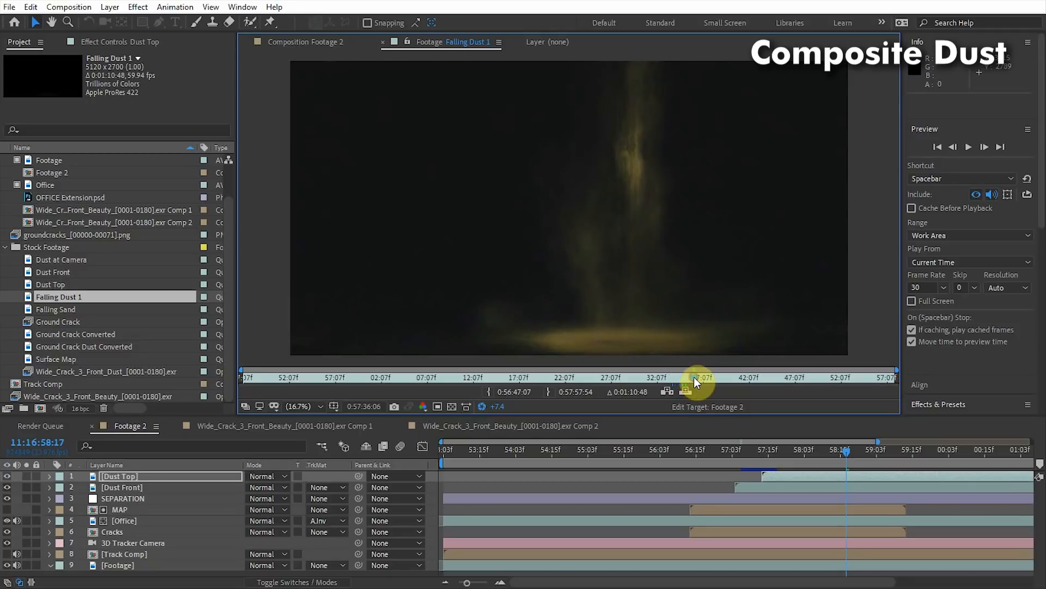
pyautogui.click(766, 456)
pyautogui.moveTo(793, 454); pyautogui.dragTo(822, 454)
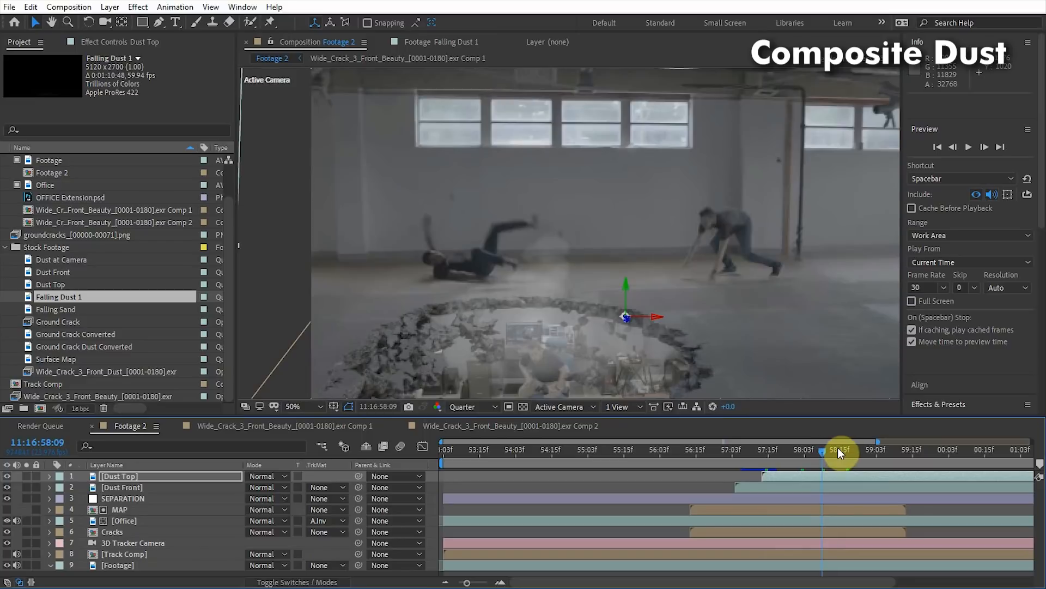